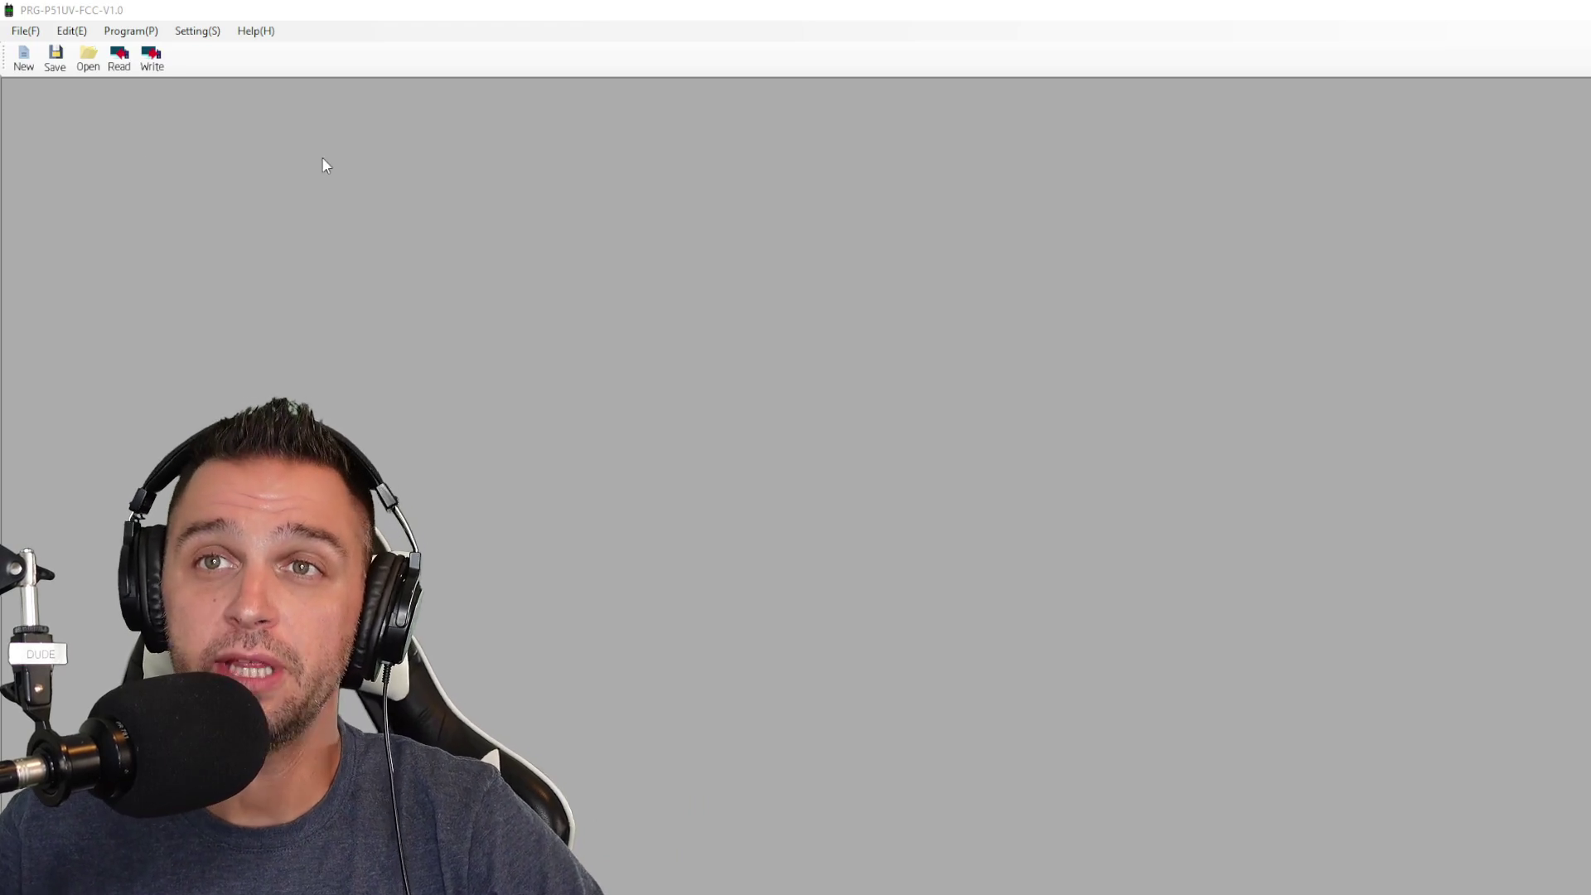
# Step: Keep COM6 as the radio's programming port
pyautogui.click(193, 32)
pyautogui.click(209, 51)
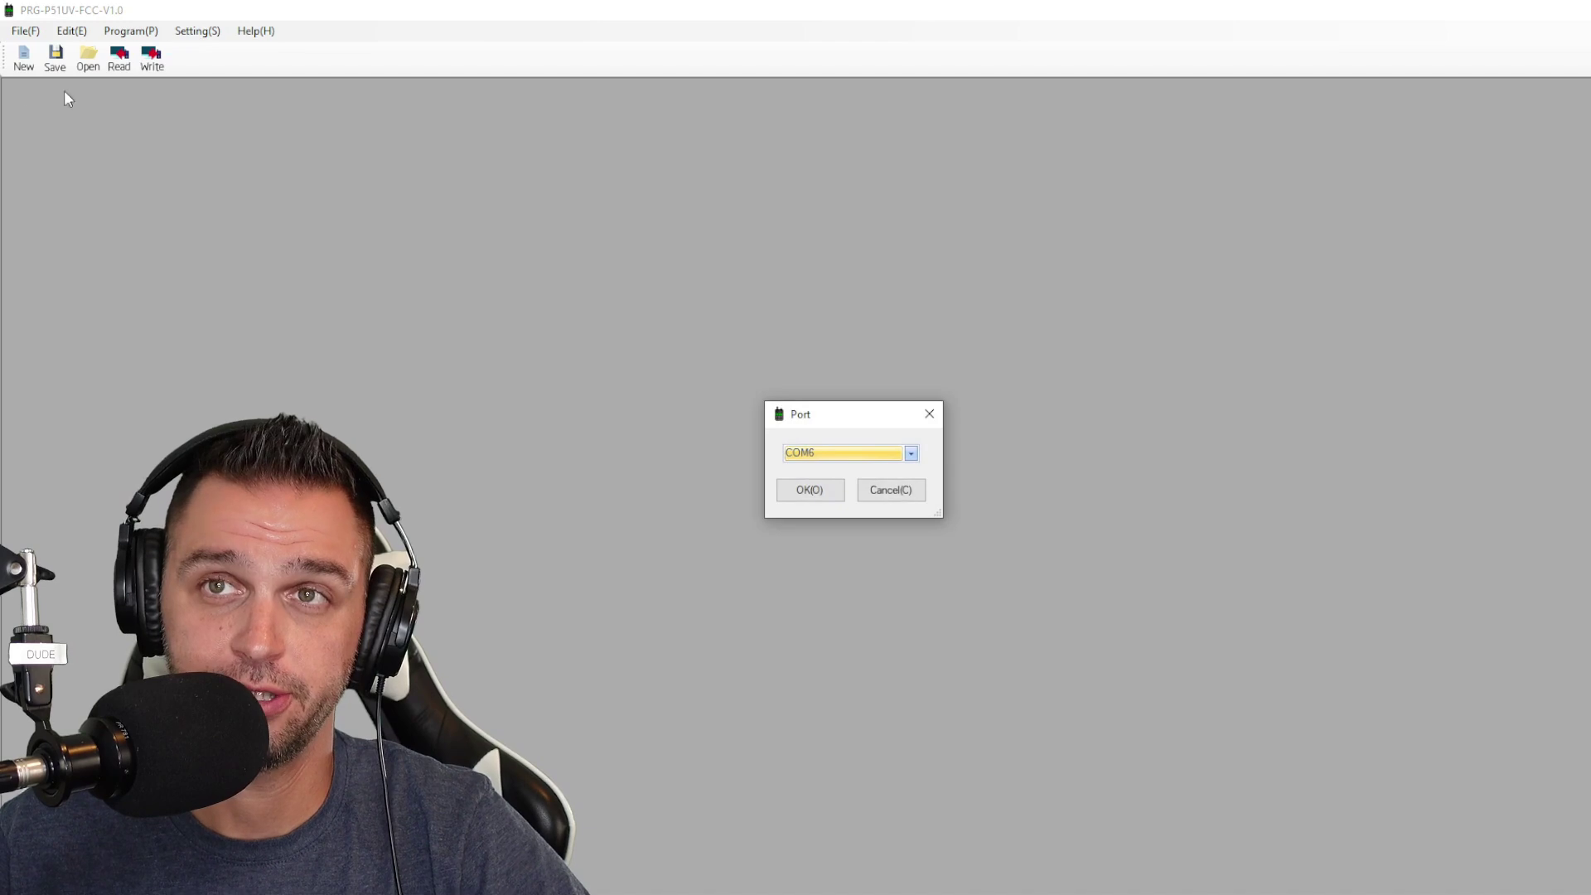
pyautogui.click(790, 453)
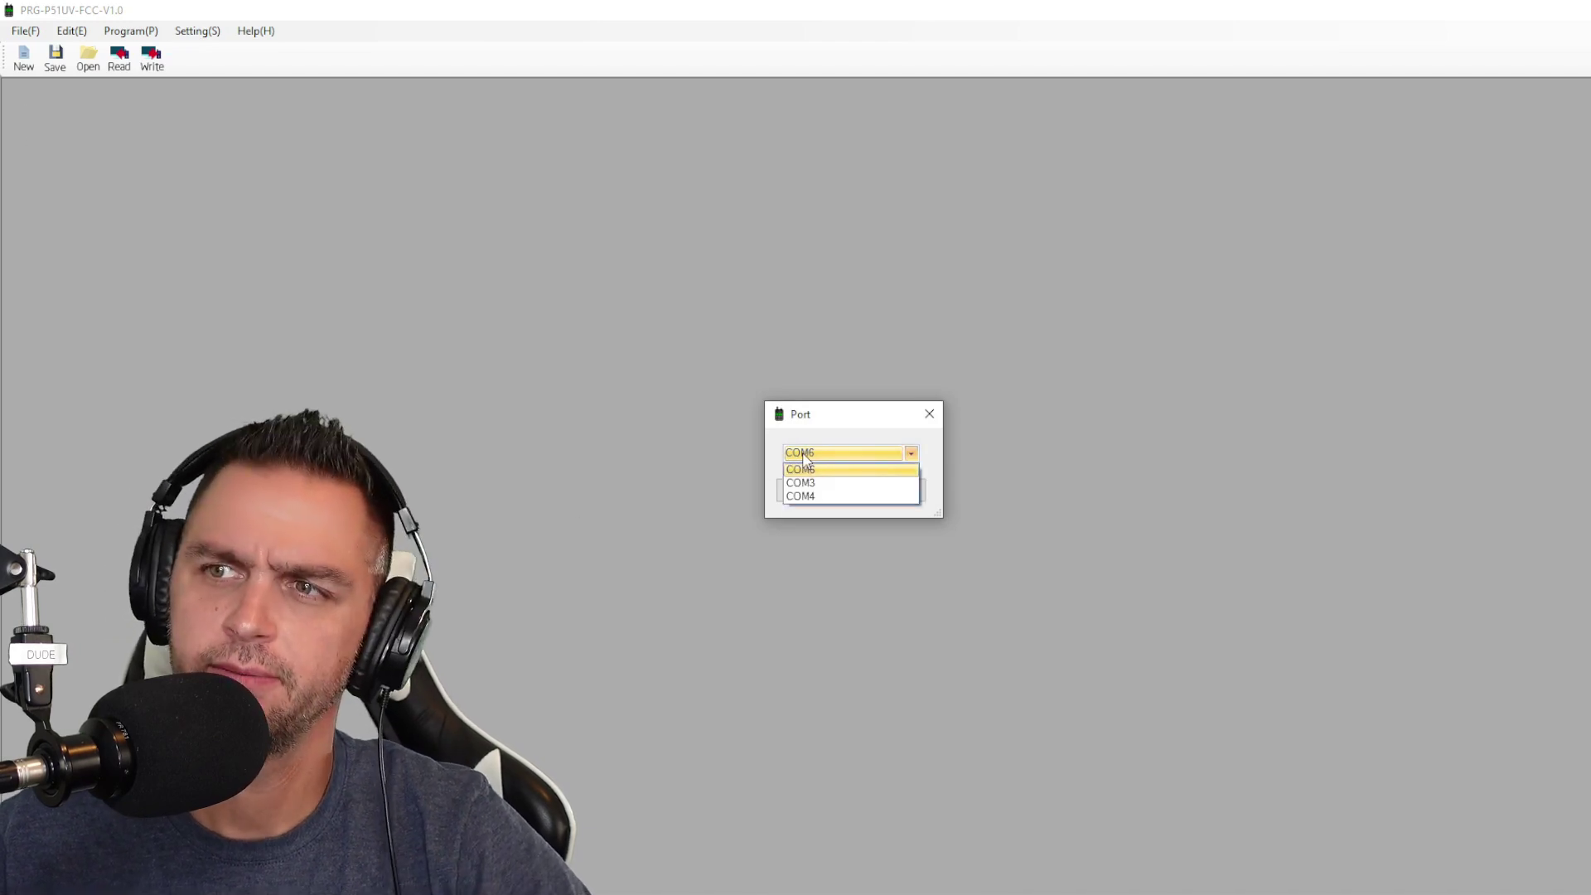
pyautogui.click(832, 469)
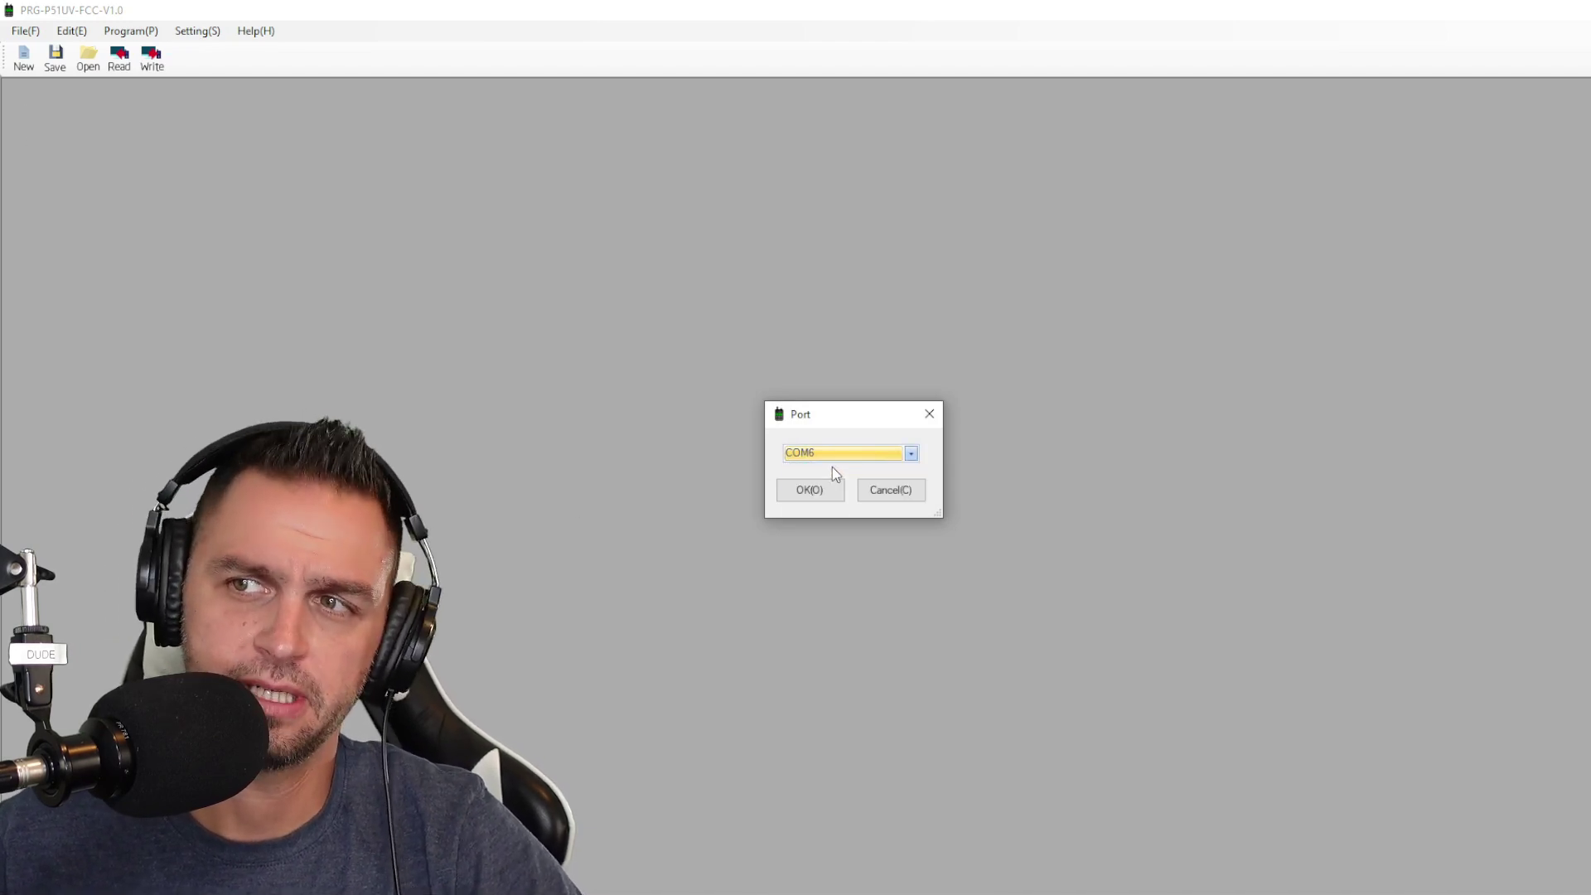
pyautogui.click(810, 490)
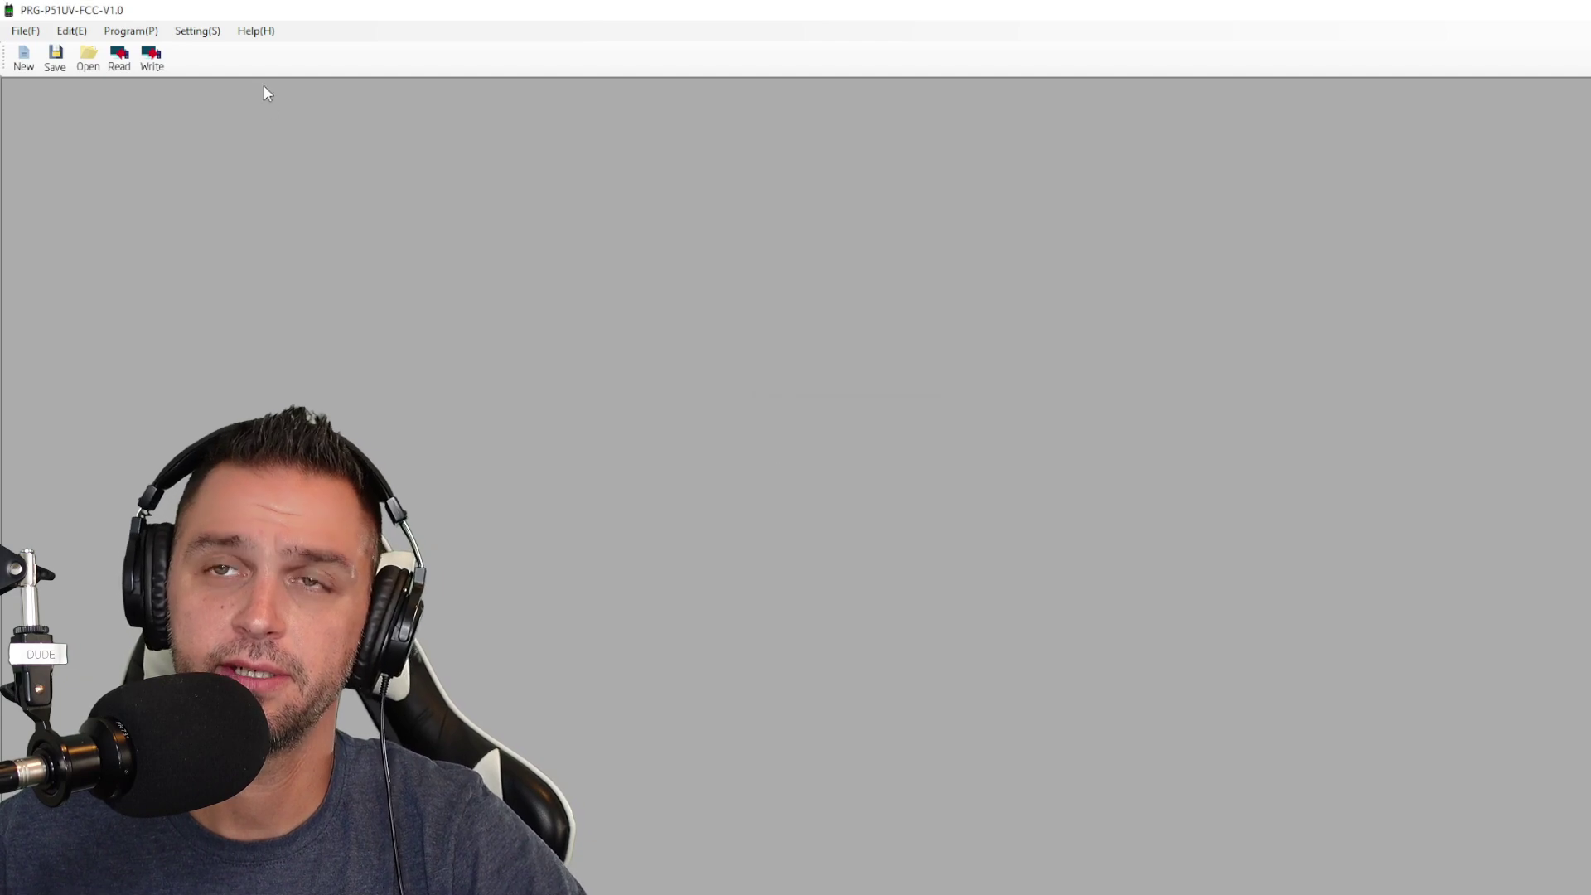
# Step: Read the radio's data and view channels 1–30 in the Channel Information table
pyautogui.click(130, 31)
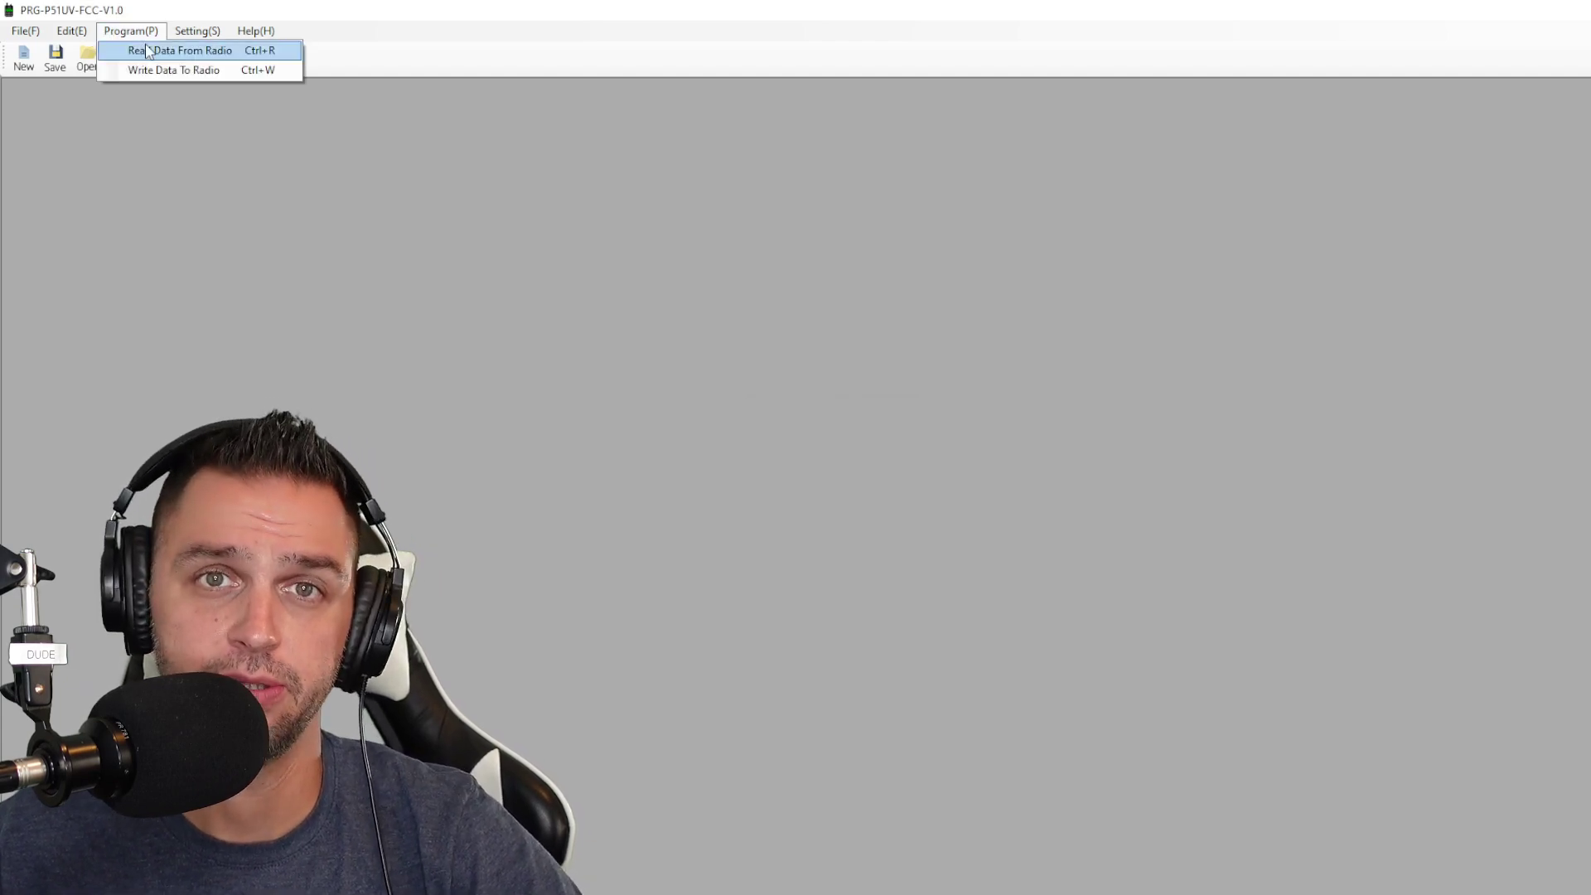
pyautogui.click(148, 52)
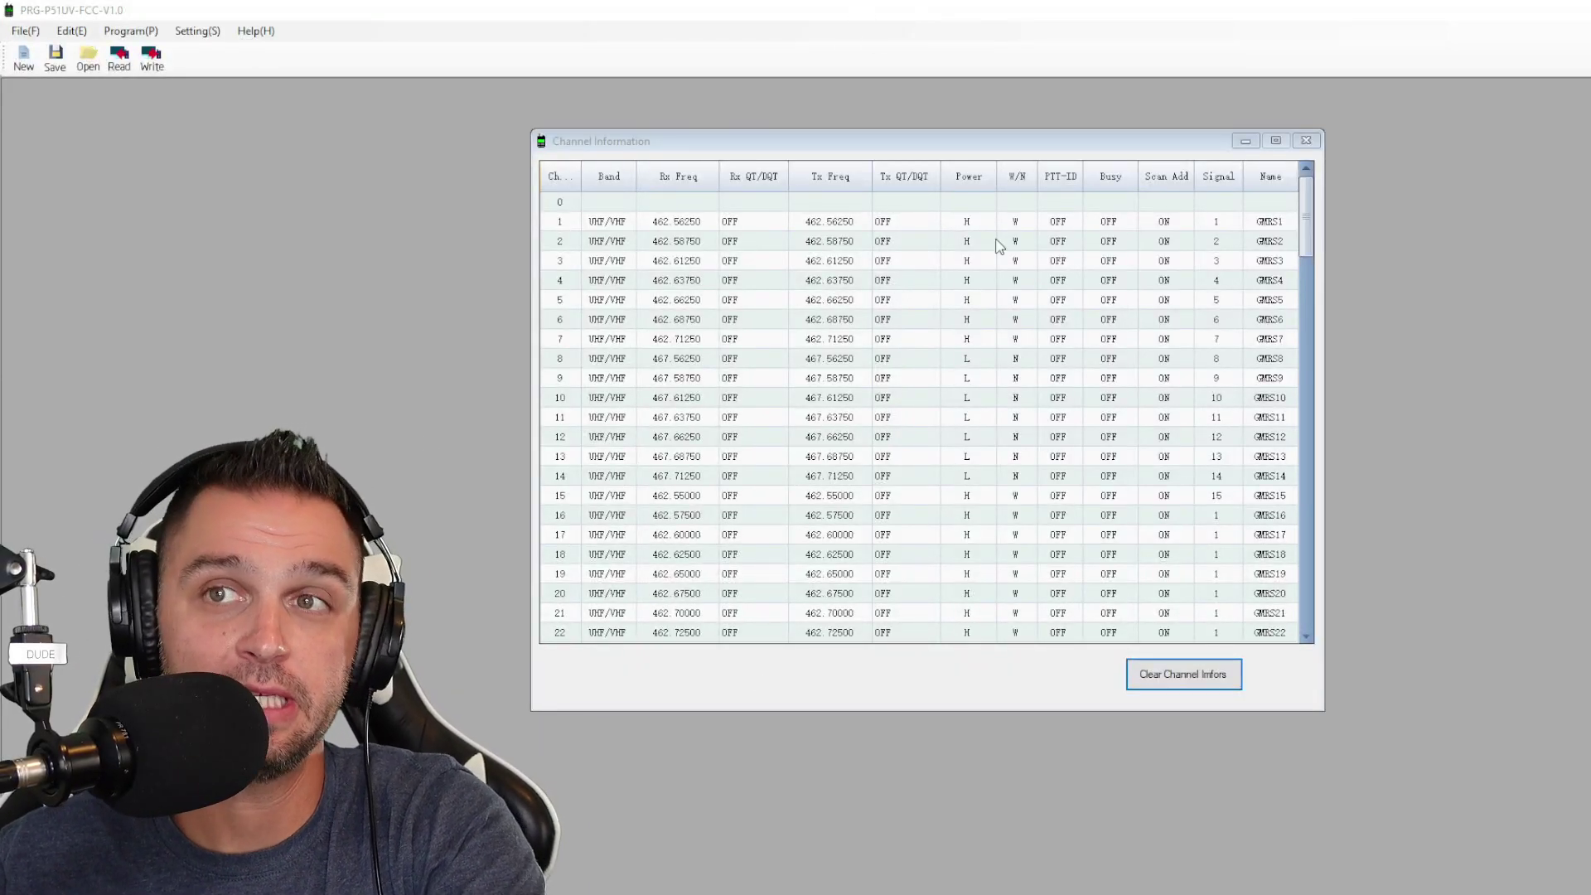
pyautogui.click(70, 33)
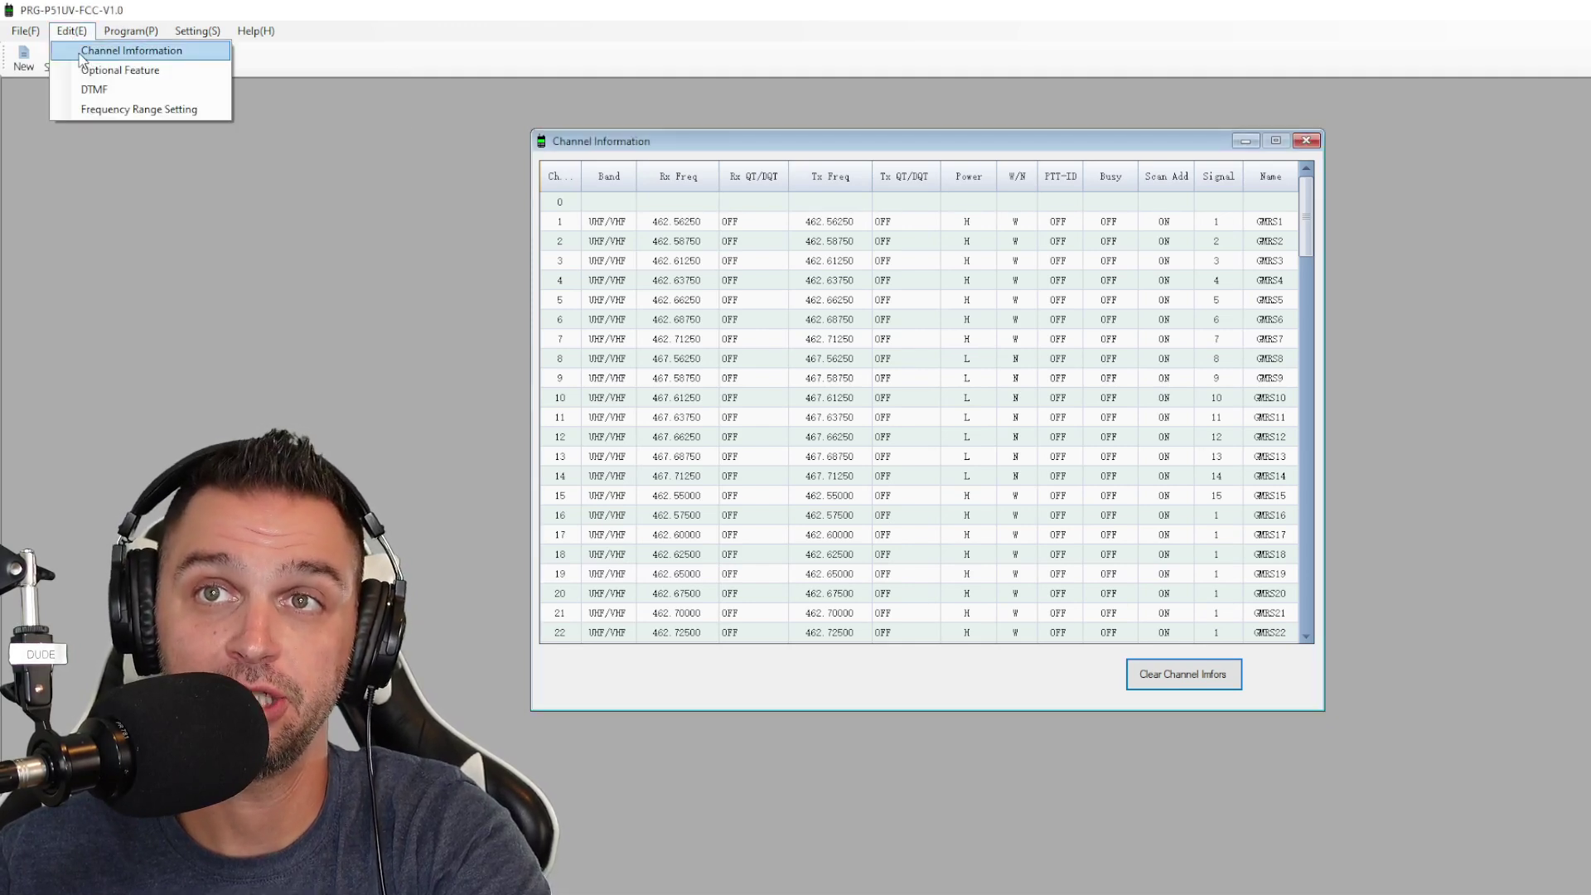
pyautogui.click(81, 54)
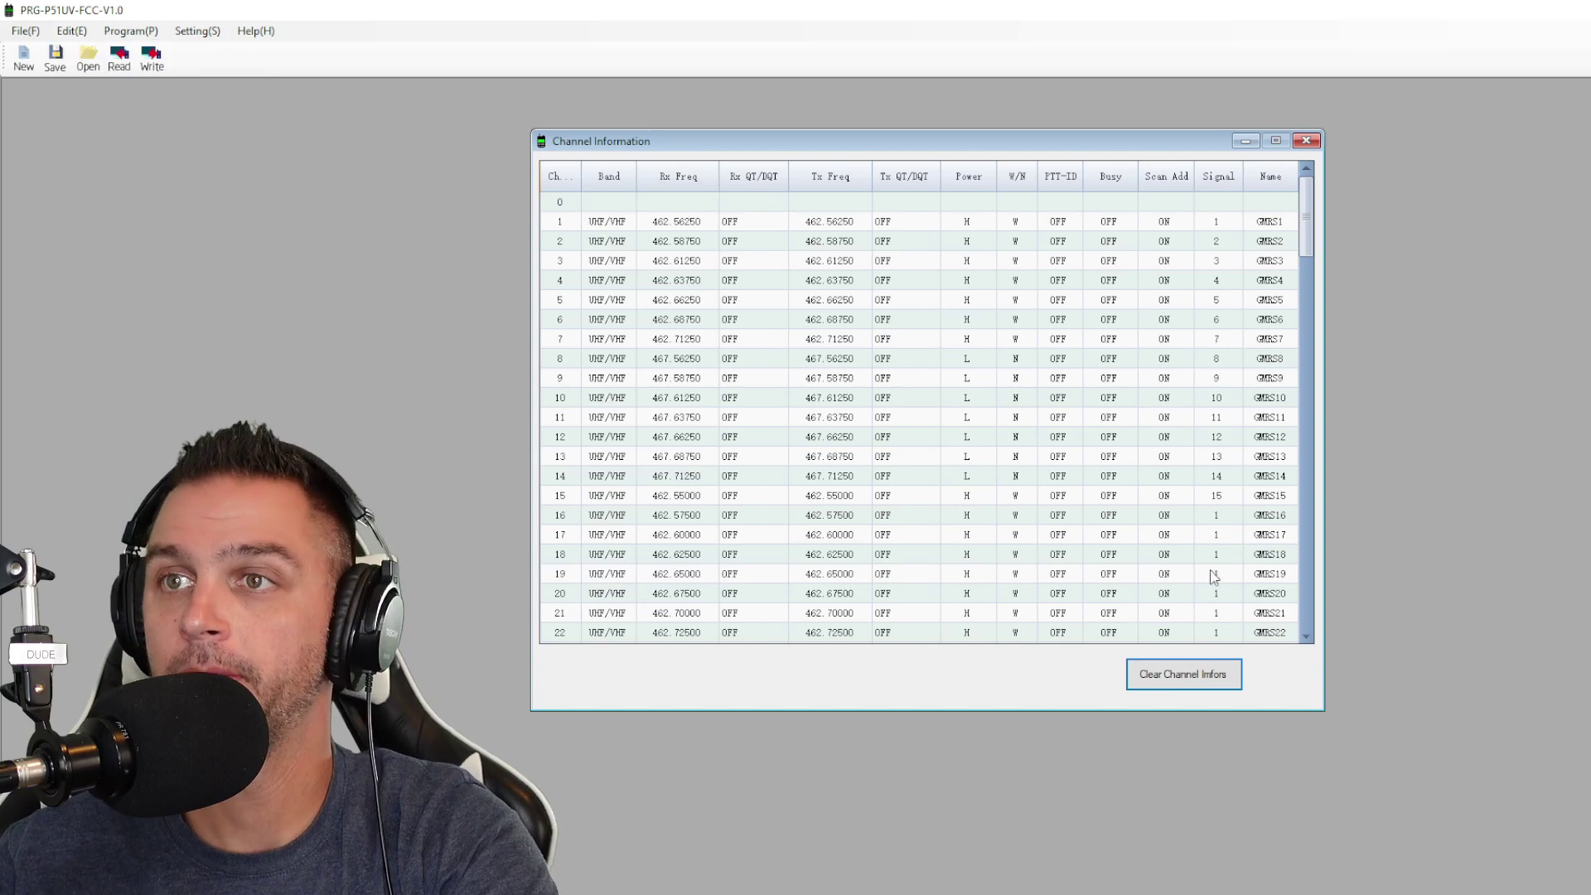
pyautogui.scroll(-5, 1009, 298)
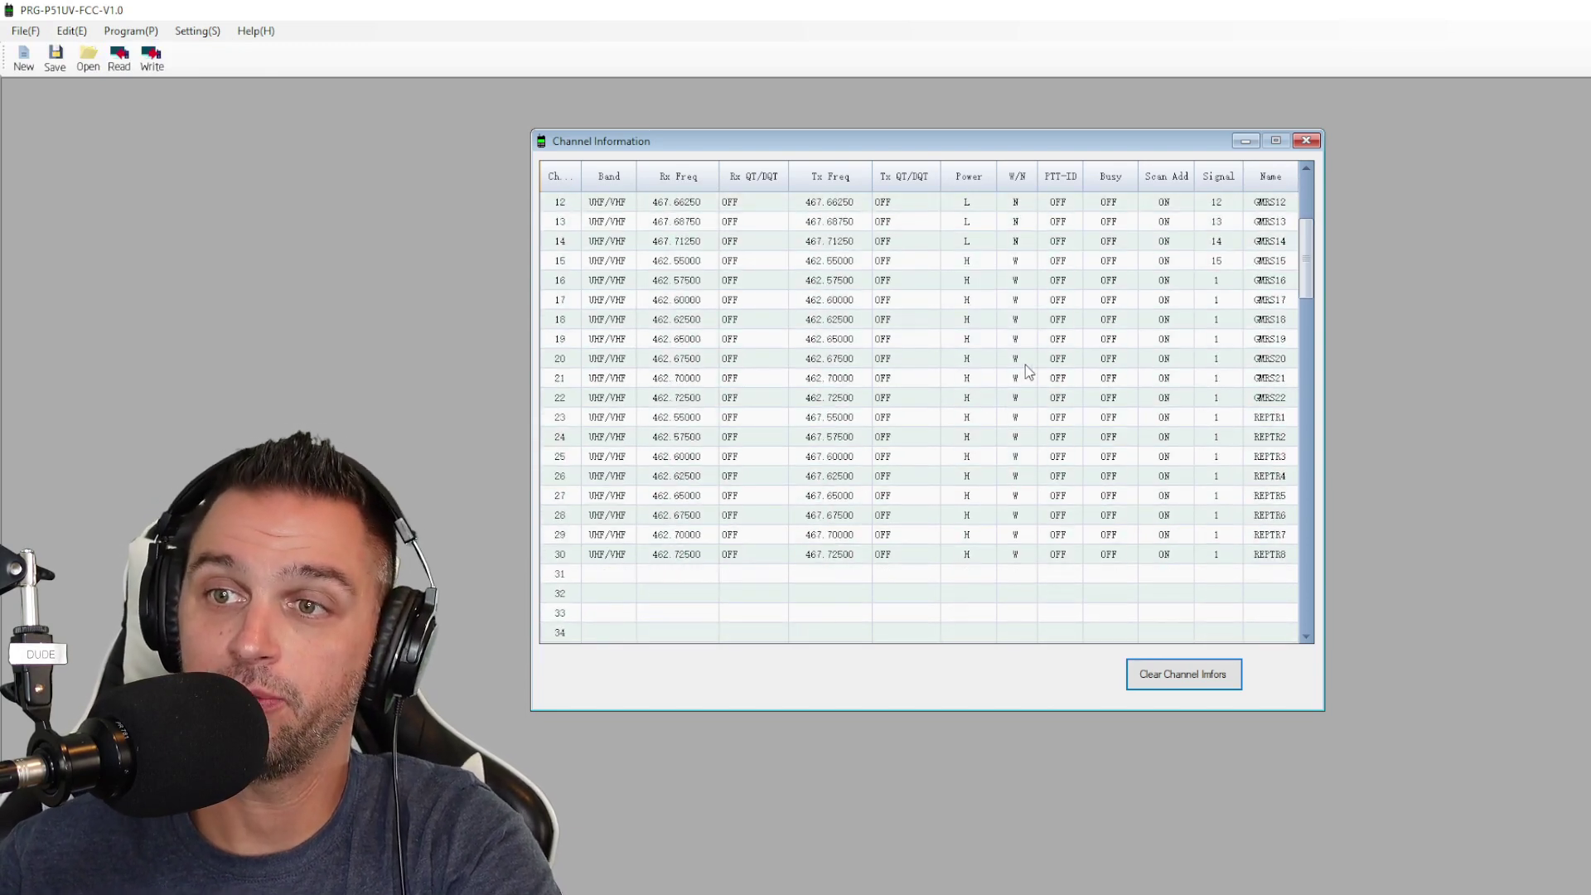
pyautogui.scroll(5, 729, 303)
pyautogui.scroll(-1, 586, 212)
pyautogui.scroll(-20, 625, 377)
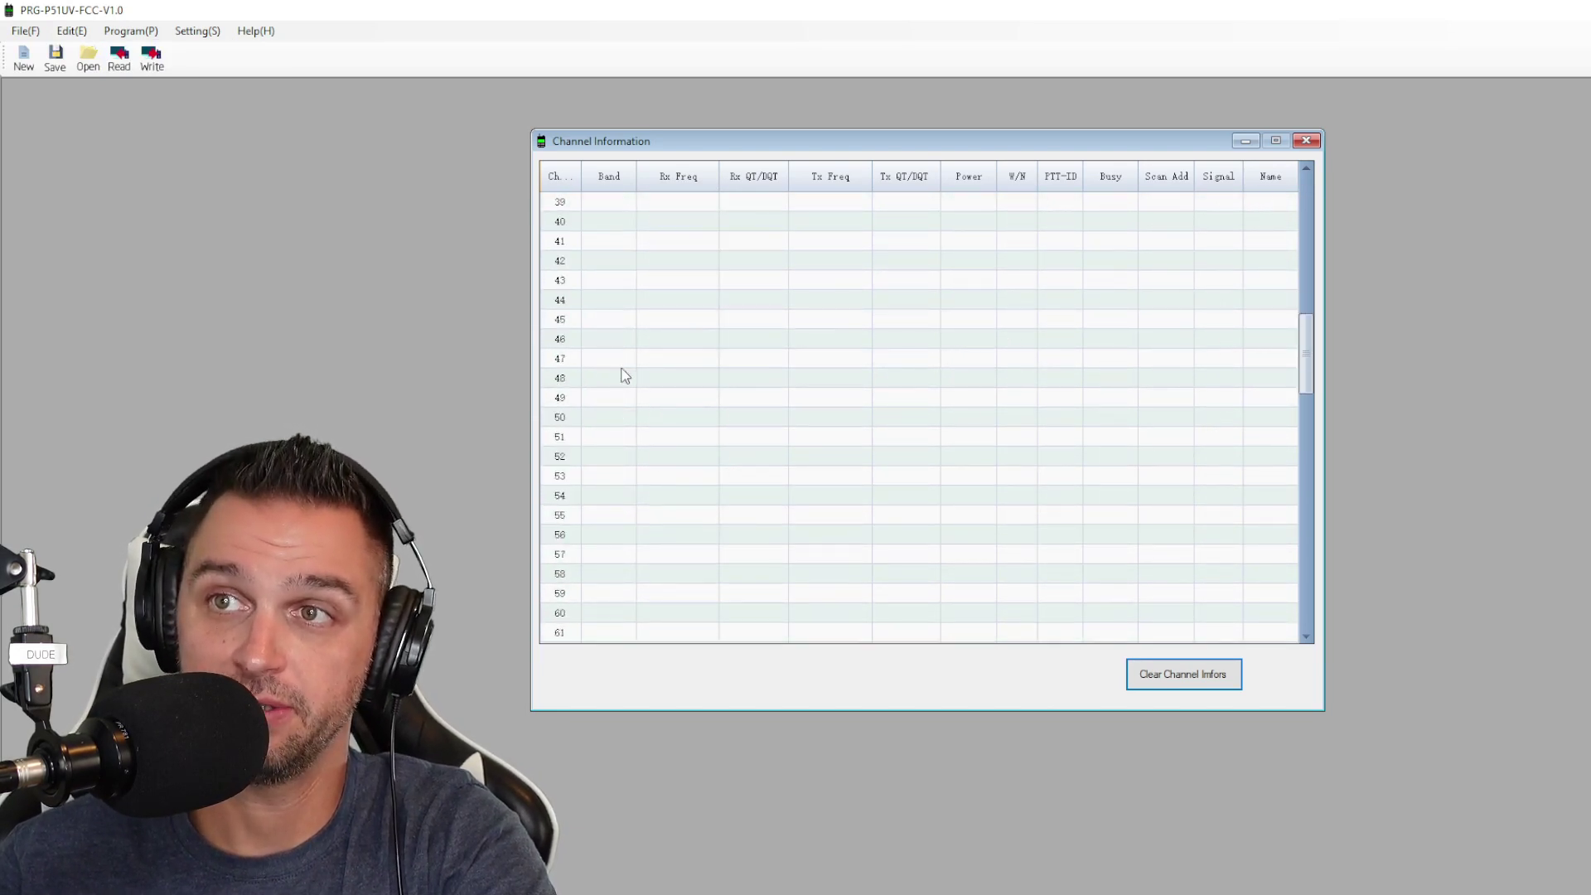
pyautogui.scroll(20, 636, 383)
pyautogui.scroll(8, 635, 383)
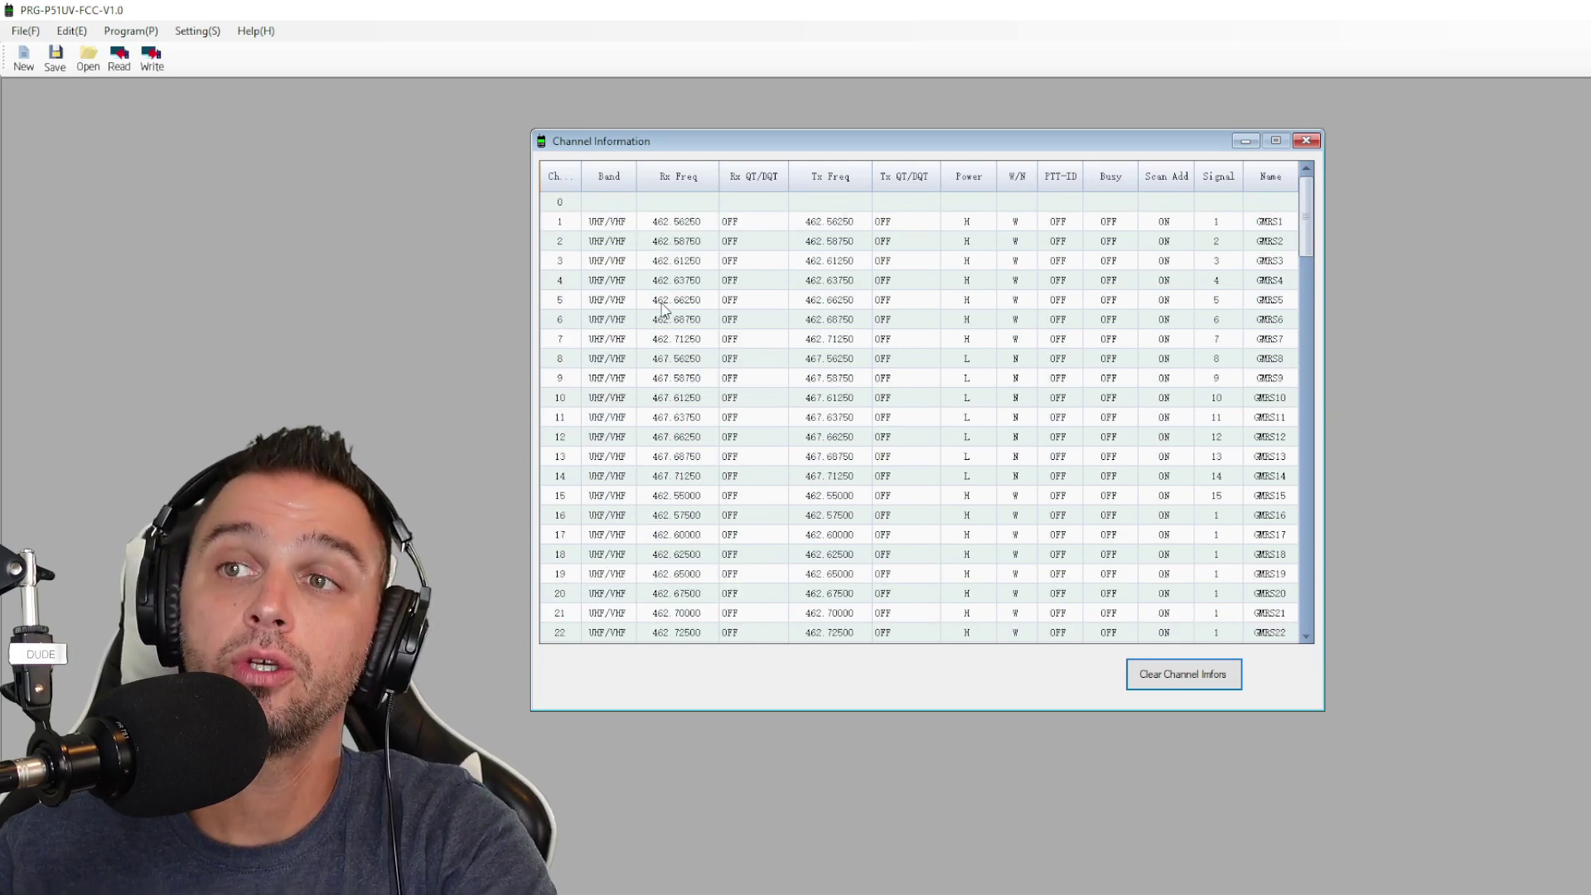
pyautogui.click(667, 224)
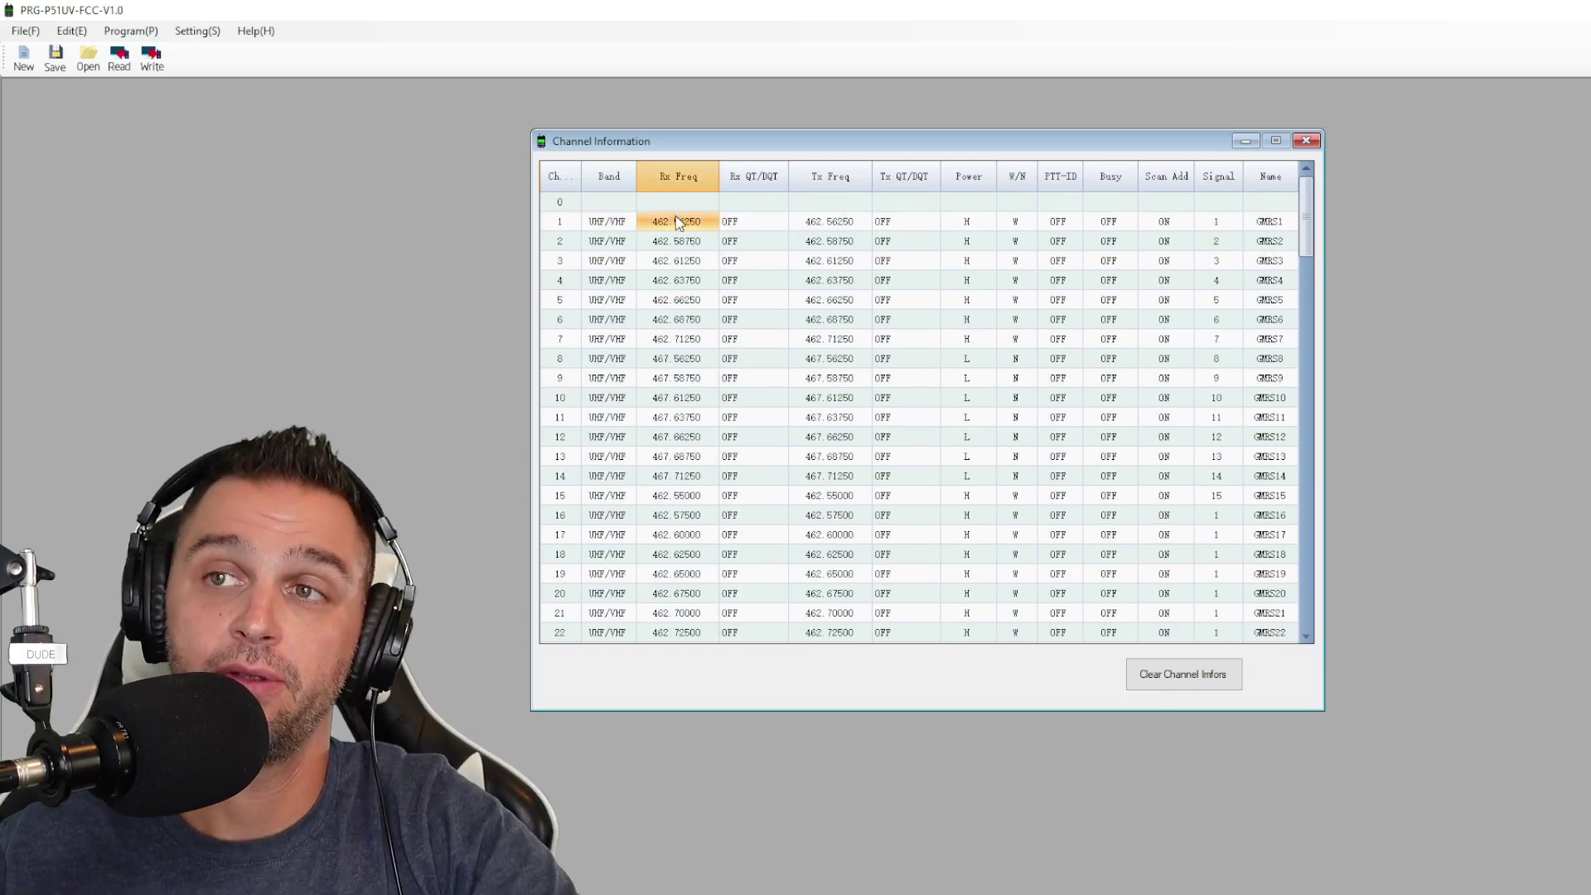
pyautogui.click(816, 222)
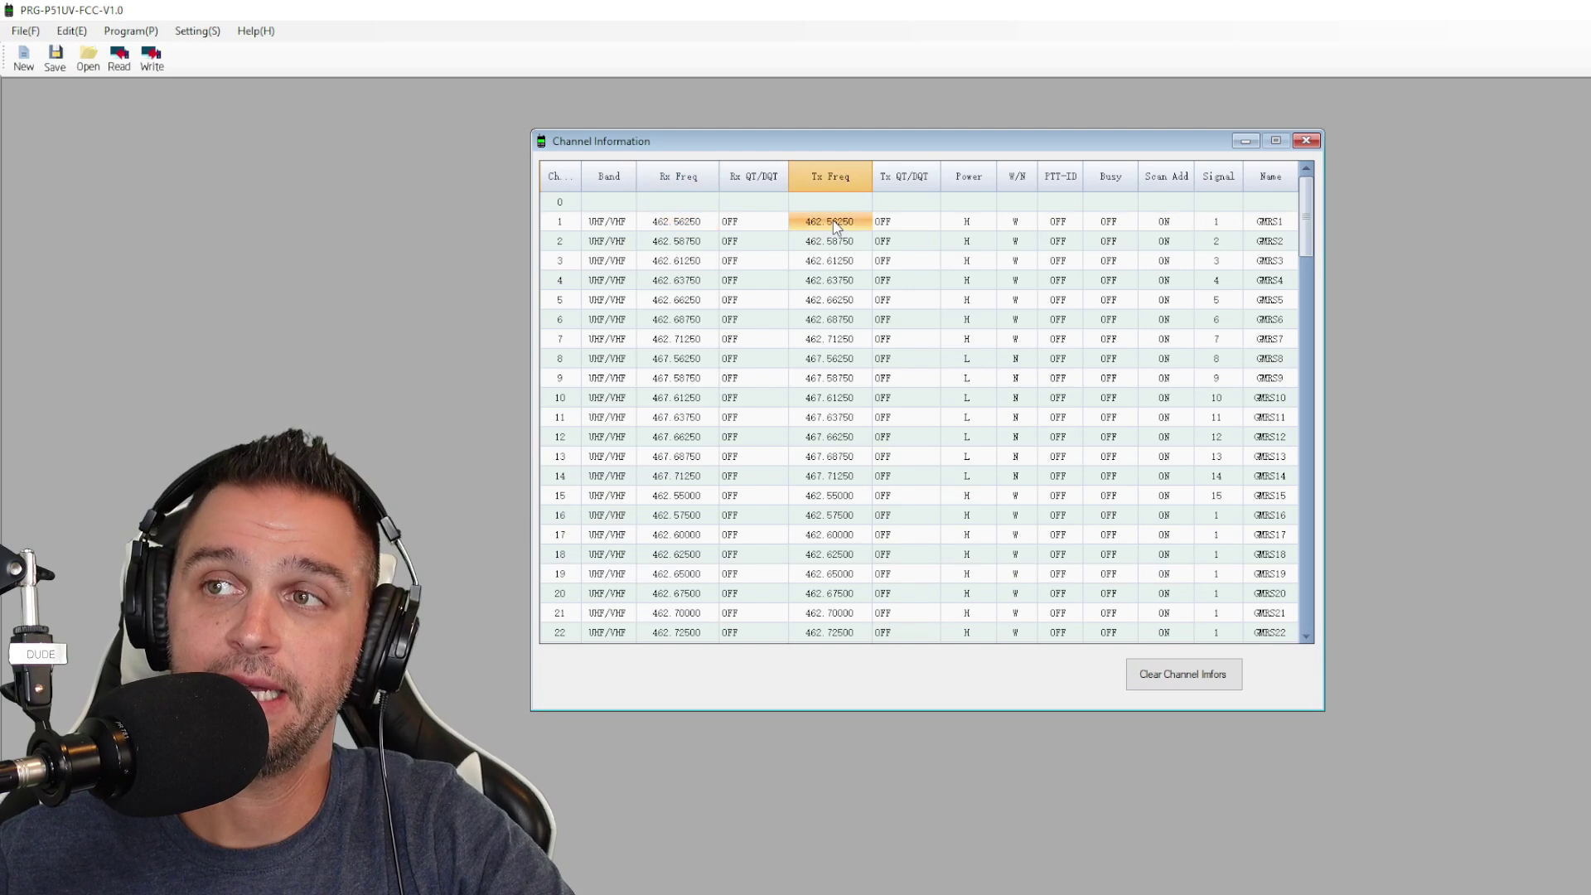
pyautogui.click(679, 242)
pyautogui.scroll(-5, 675, 373)
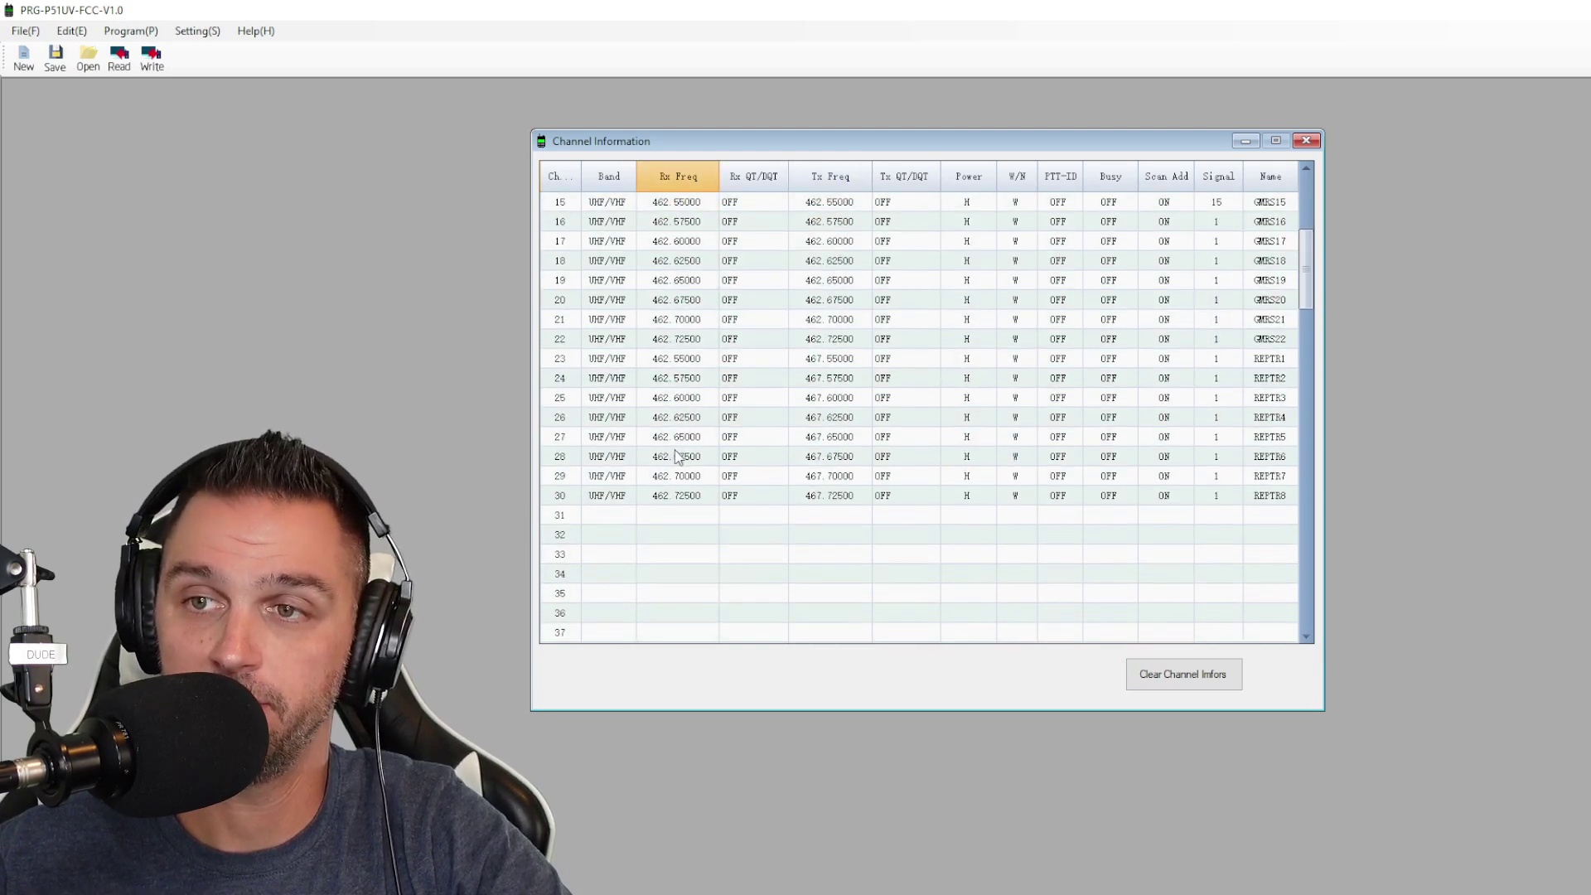
pyautogui.click(667, 479)
pyautogui.click(667, 495)
pyautogui.click(675, 417)
pyautogui.click(676, 515)
pyautogui.click(676, 632)
pyautogui.scroll(5, 681, 244)
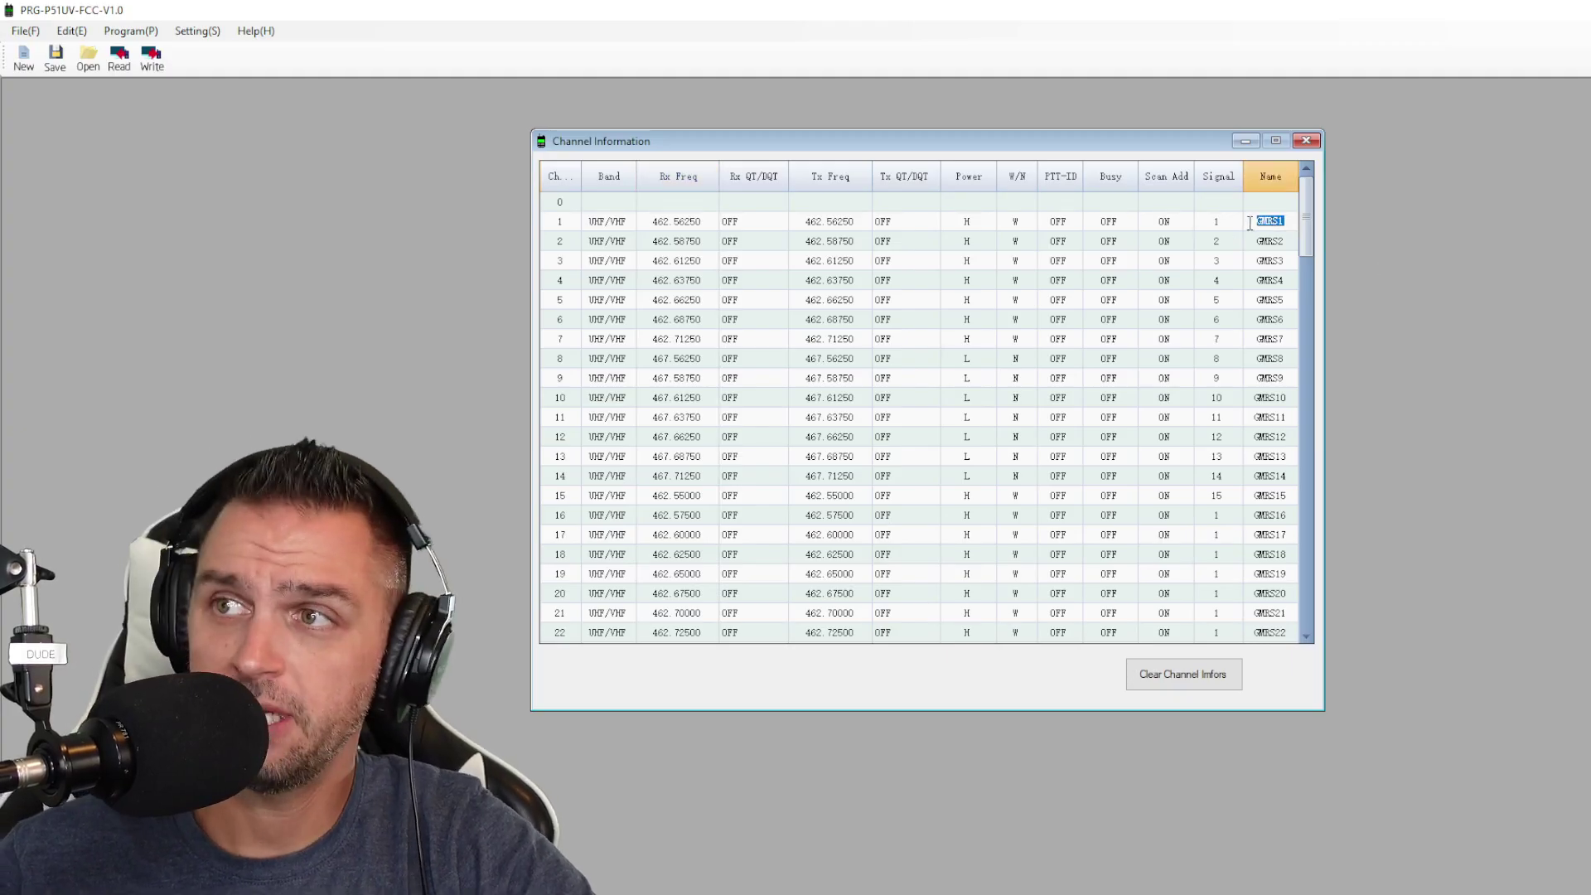
pyautogui.click(968, 222)
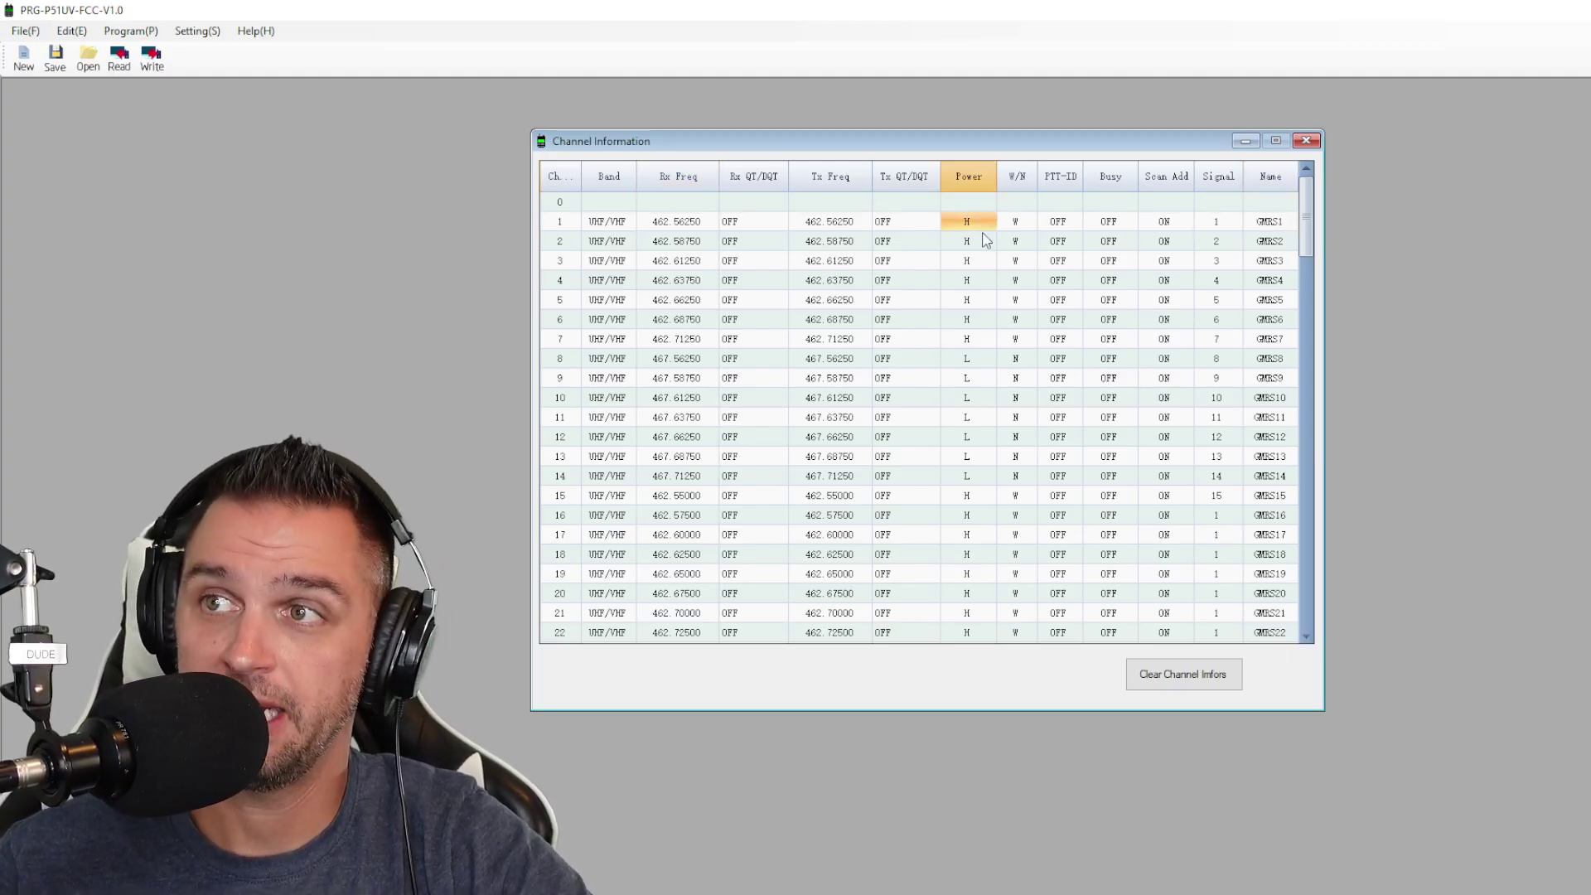
pyautogui.click(978, 240)
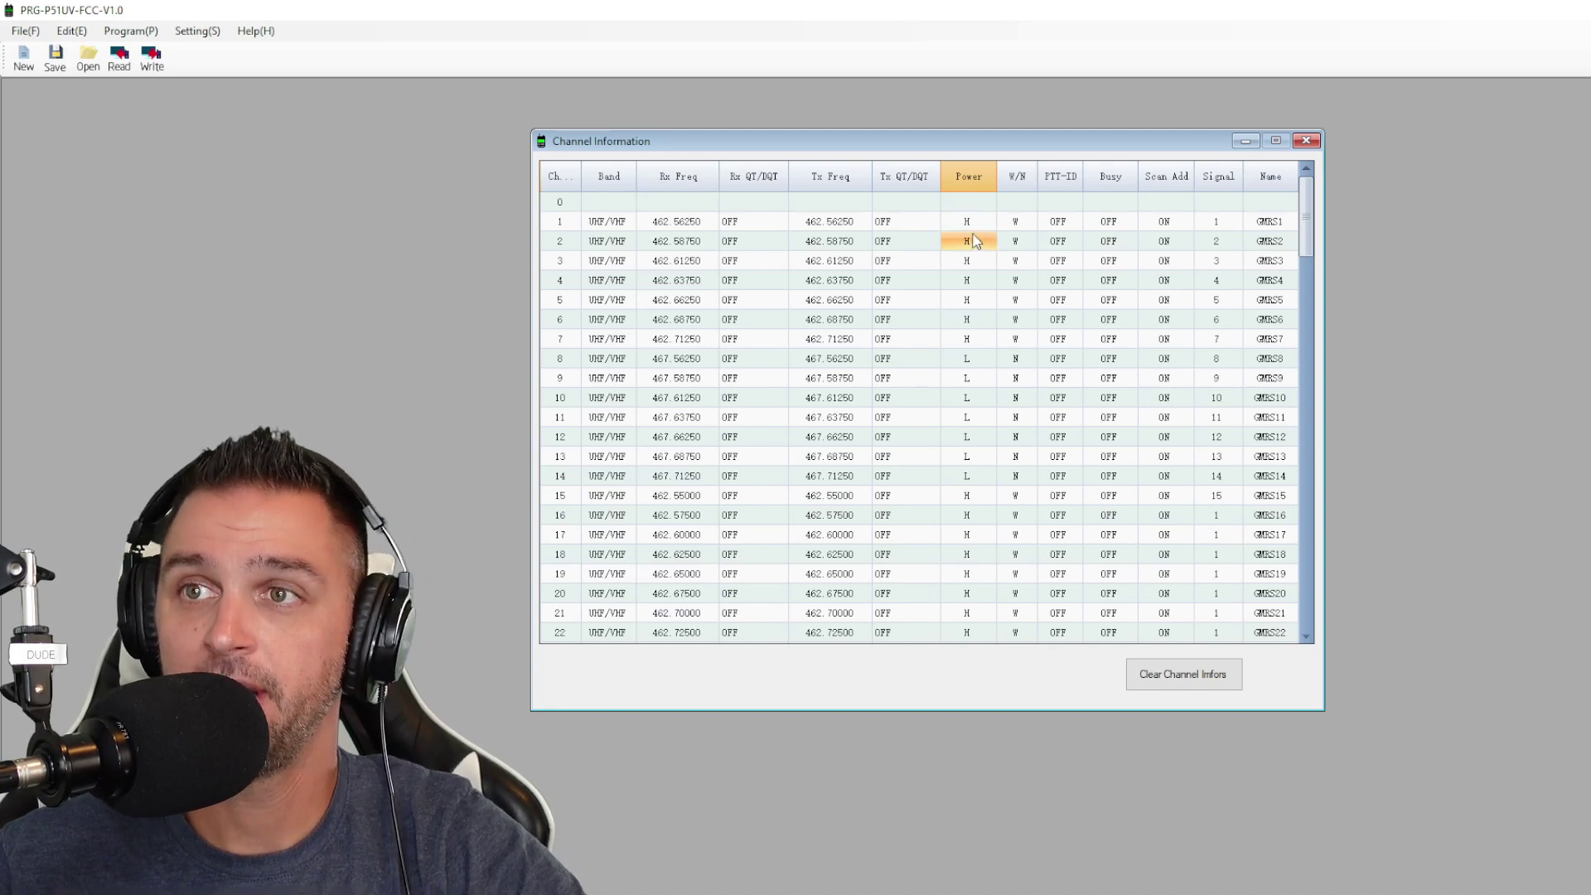
pyautogui.click(979, 222)
pyautogui.click(976, 260)
pyautogui.click(976, 222)
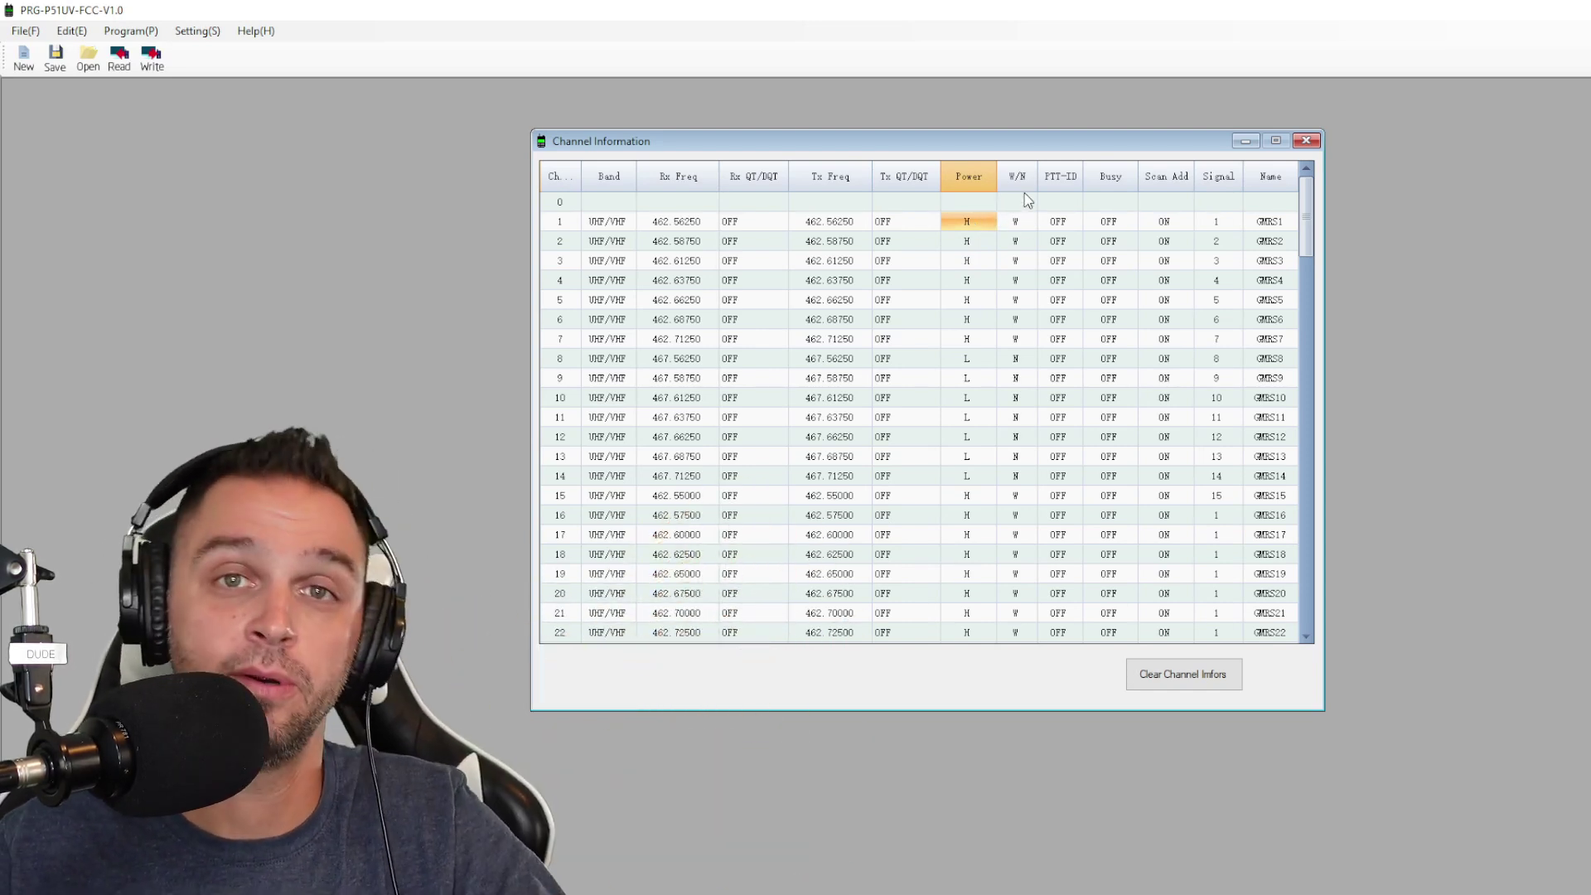
pyautogui.scroll(-6, 987, 255)
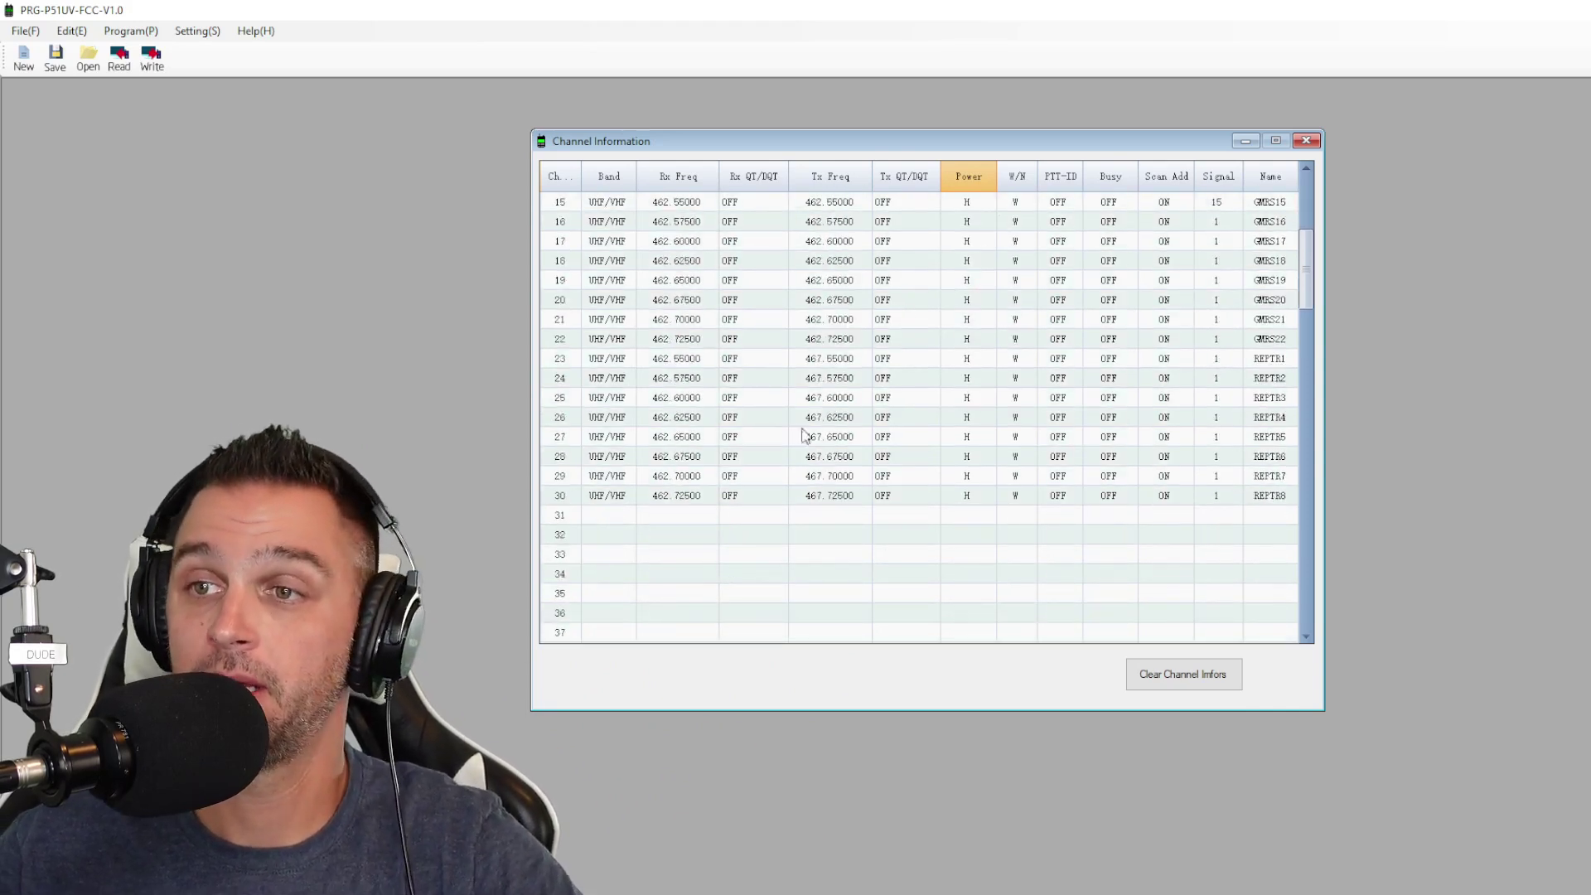
# Step: Enter 145.33 as channel 31's receive frequency, leaving Rx QT/DQT OFF
pyautogui.click(609, 458)
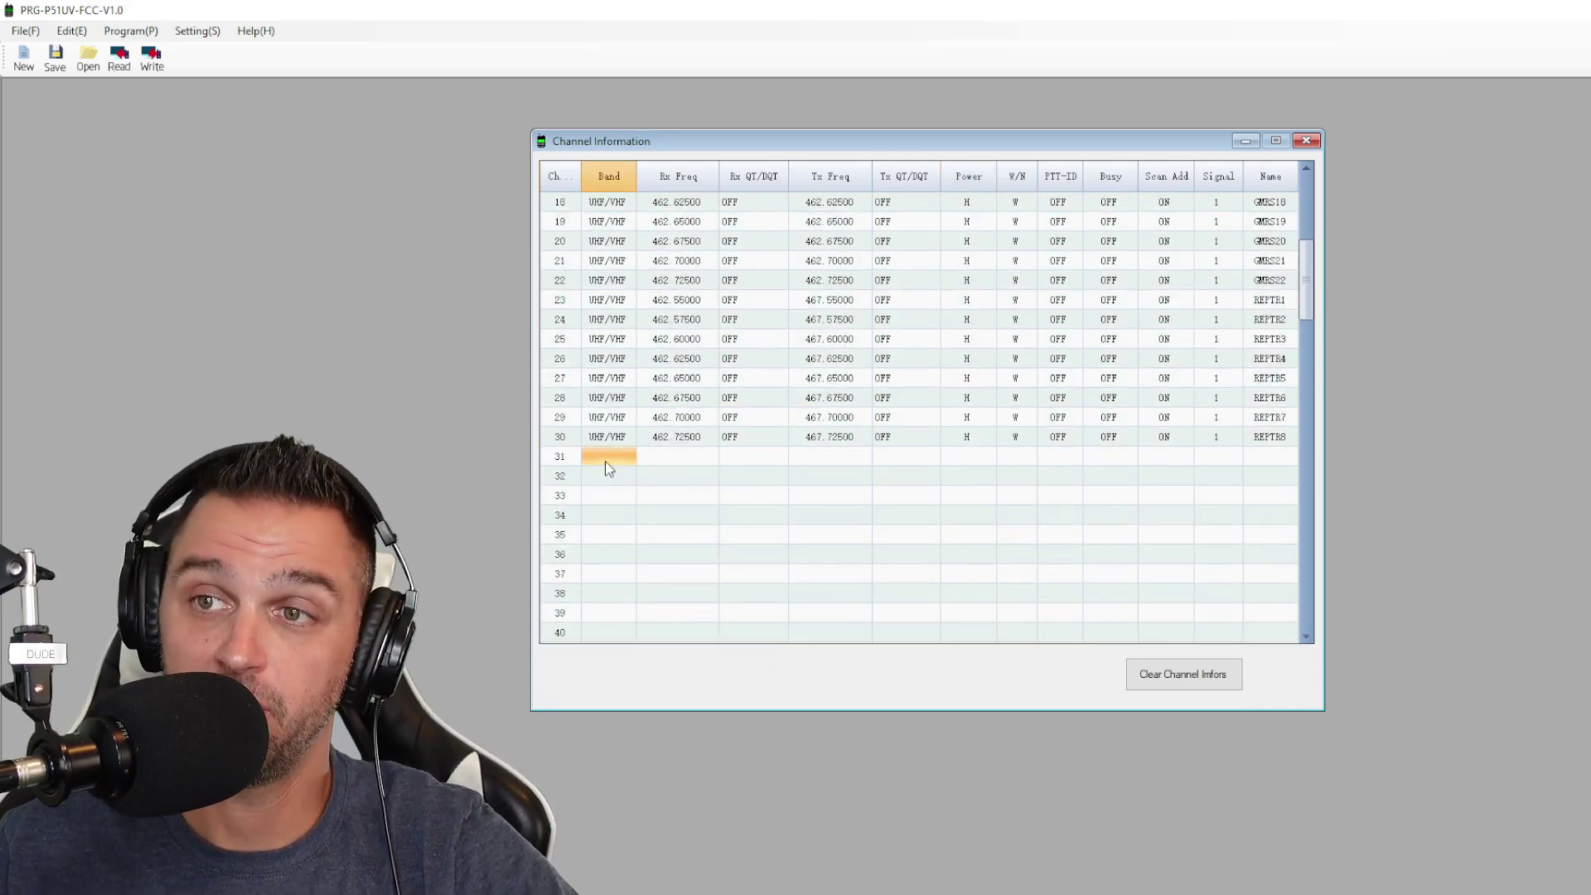
pyautogui.click(673, 458)
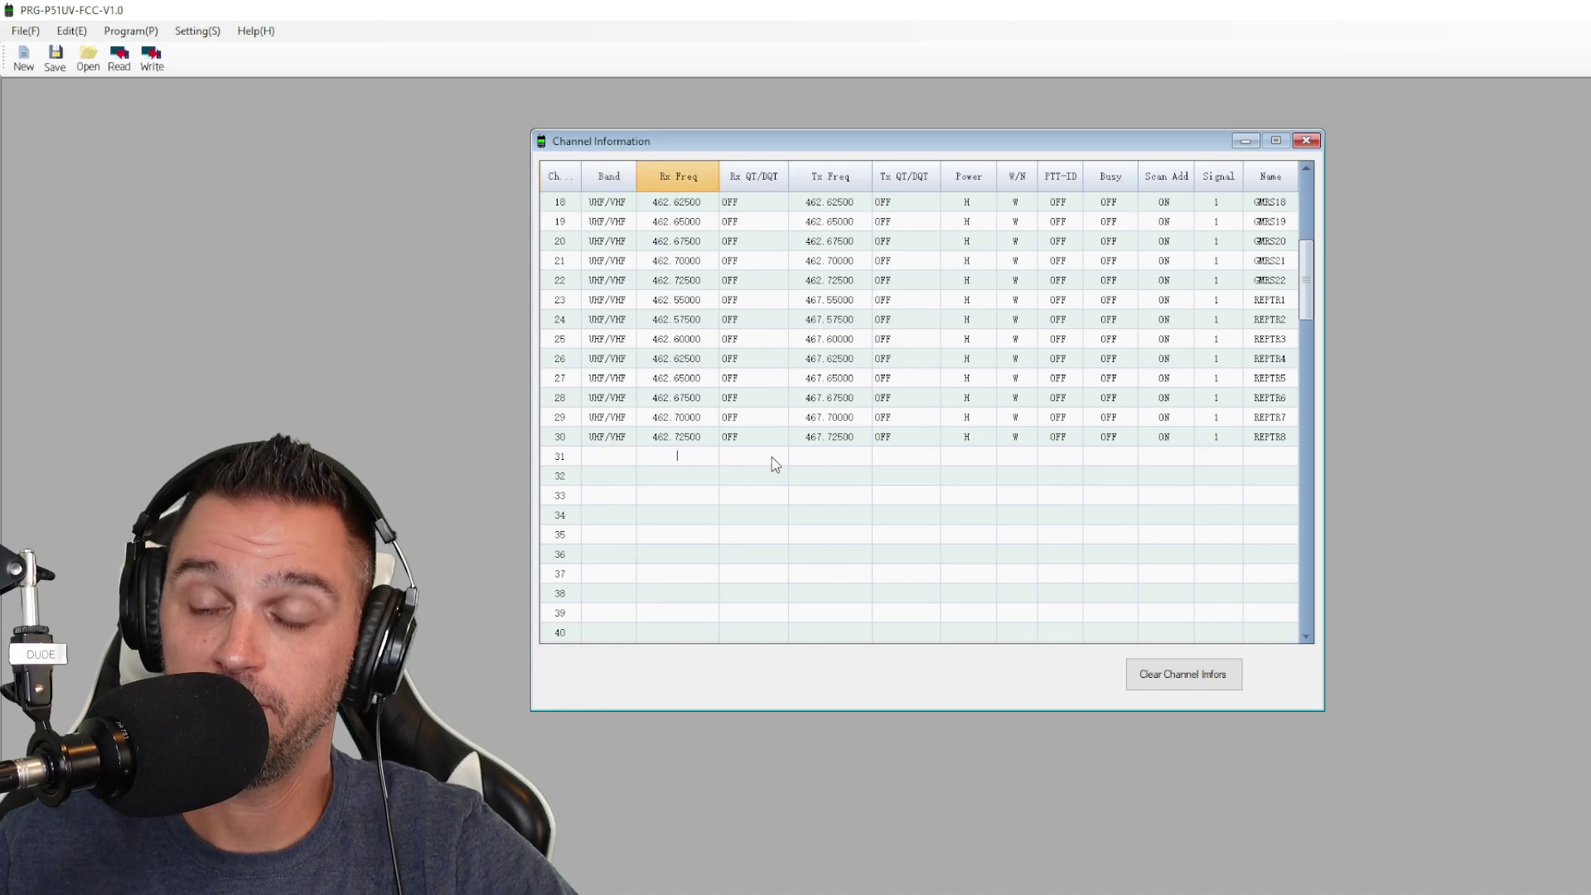
pyautogui.write('145.330')
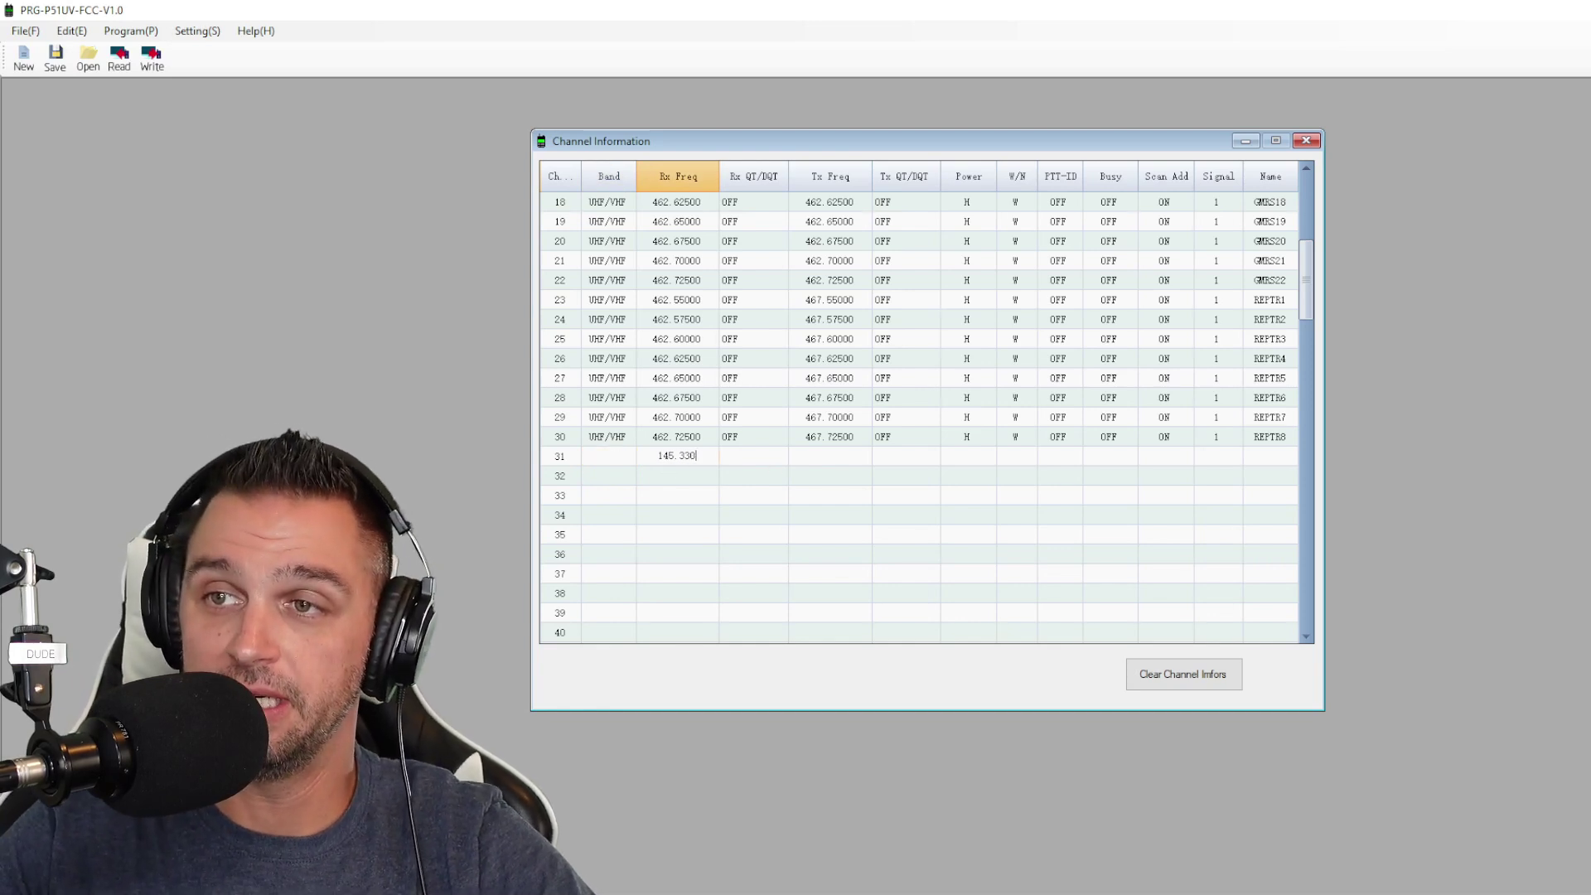
pyautogui.click(772, 457)
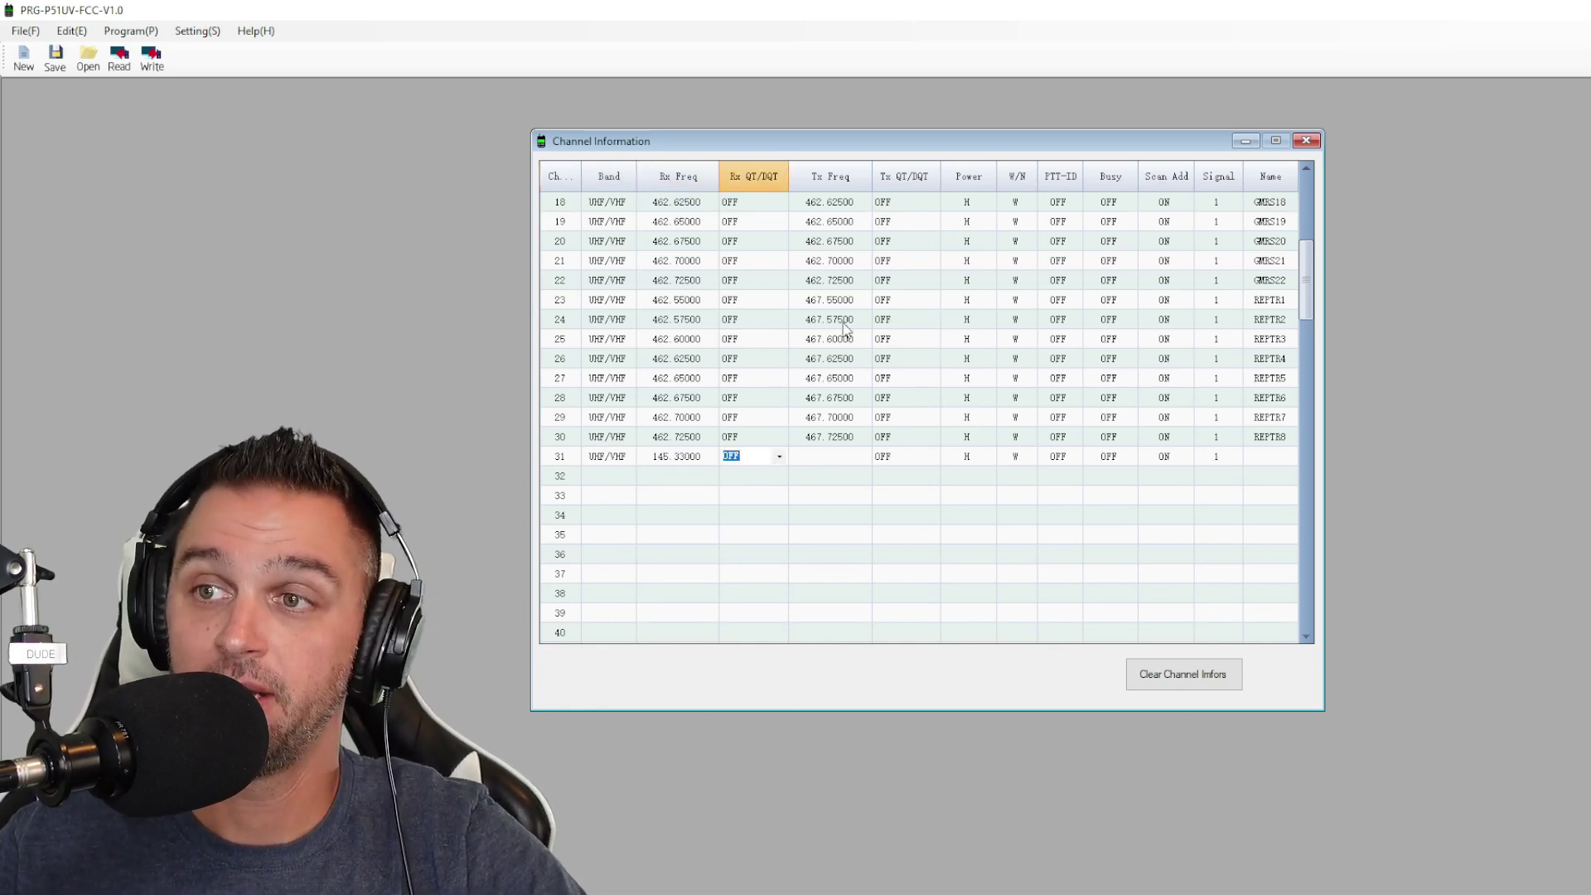
pyautogui.click(808, 457)
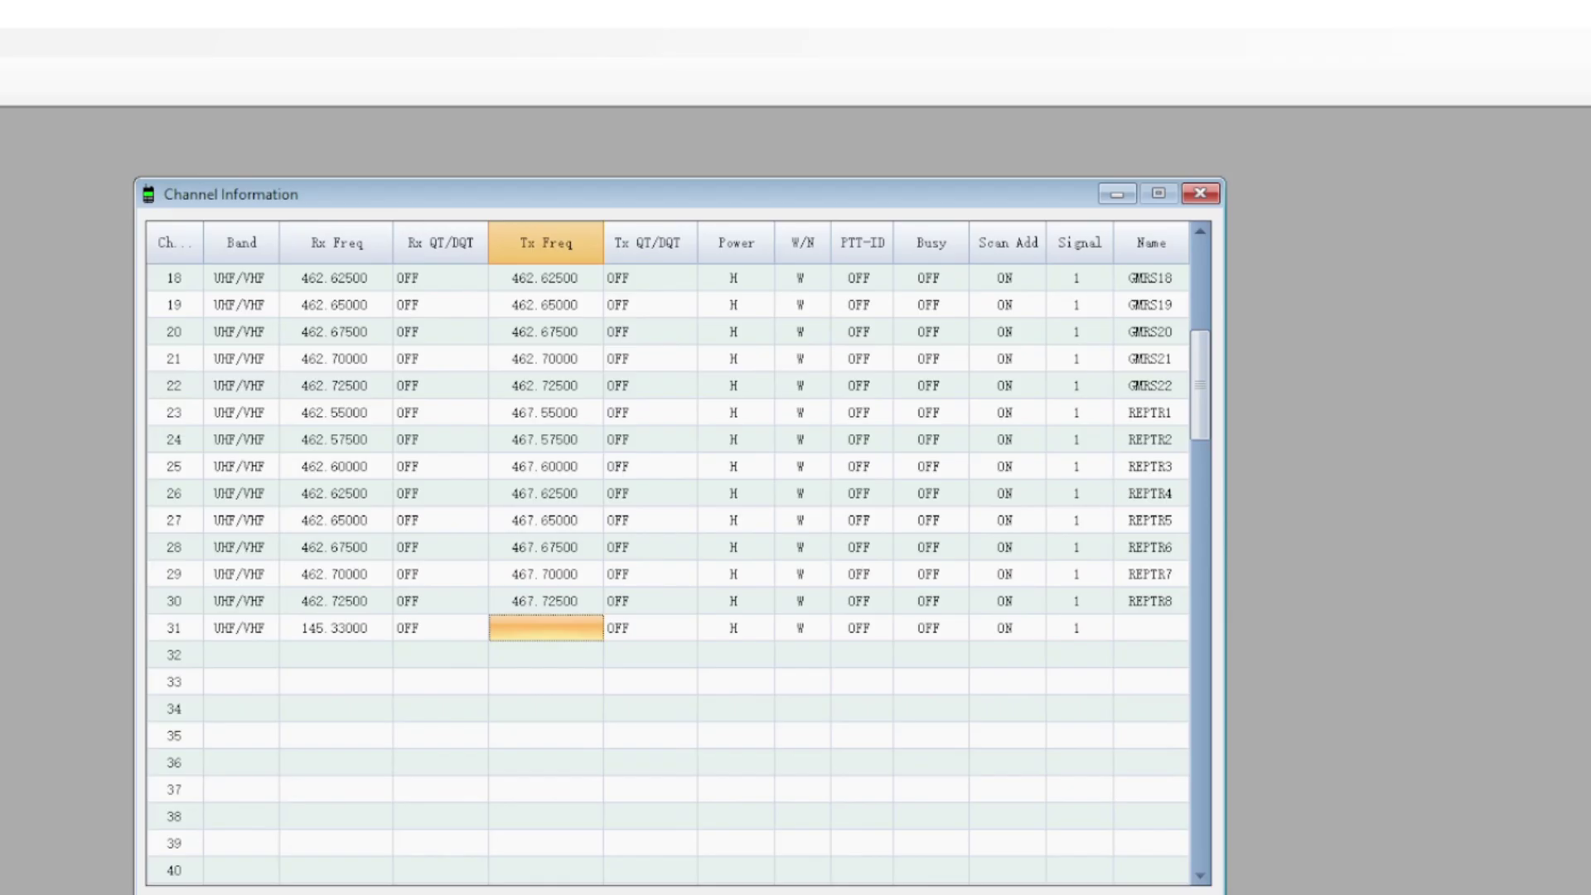
# Step: Load the latest edited XML channel file and check channels through 127, including NOAA weather
pyautogui.hotkey('ctrl', 'o')
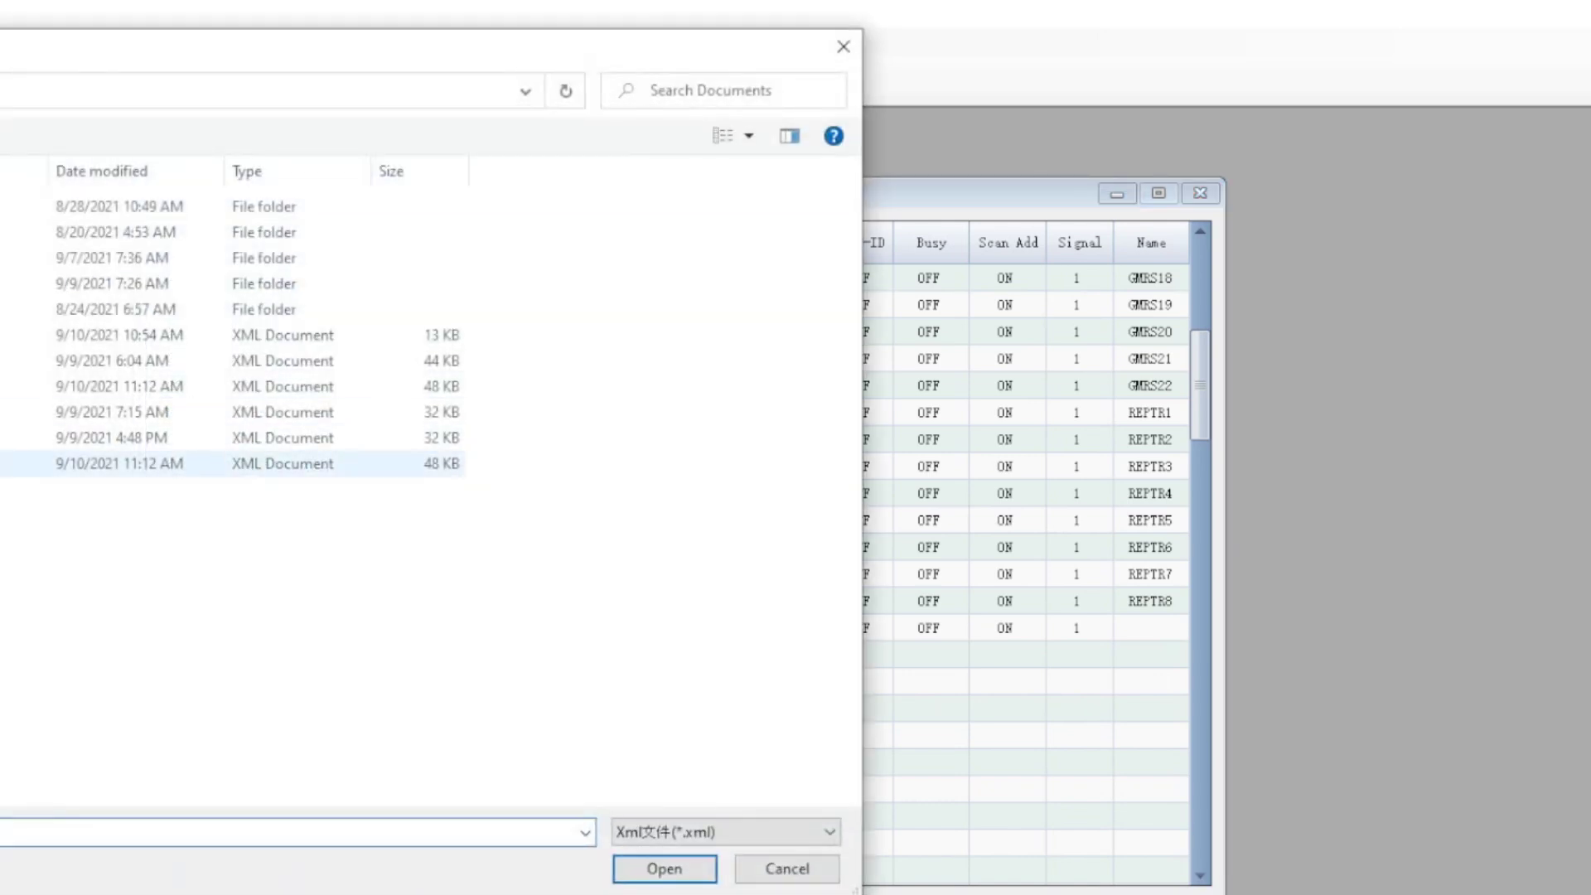
pyautogui.doubleClick(282, 463)
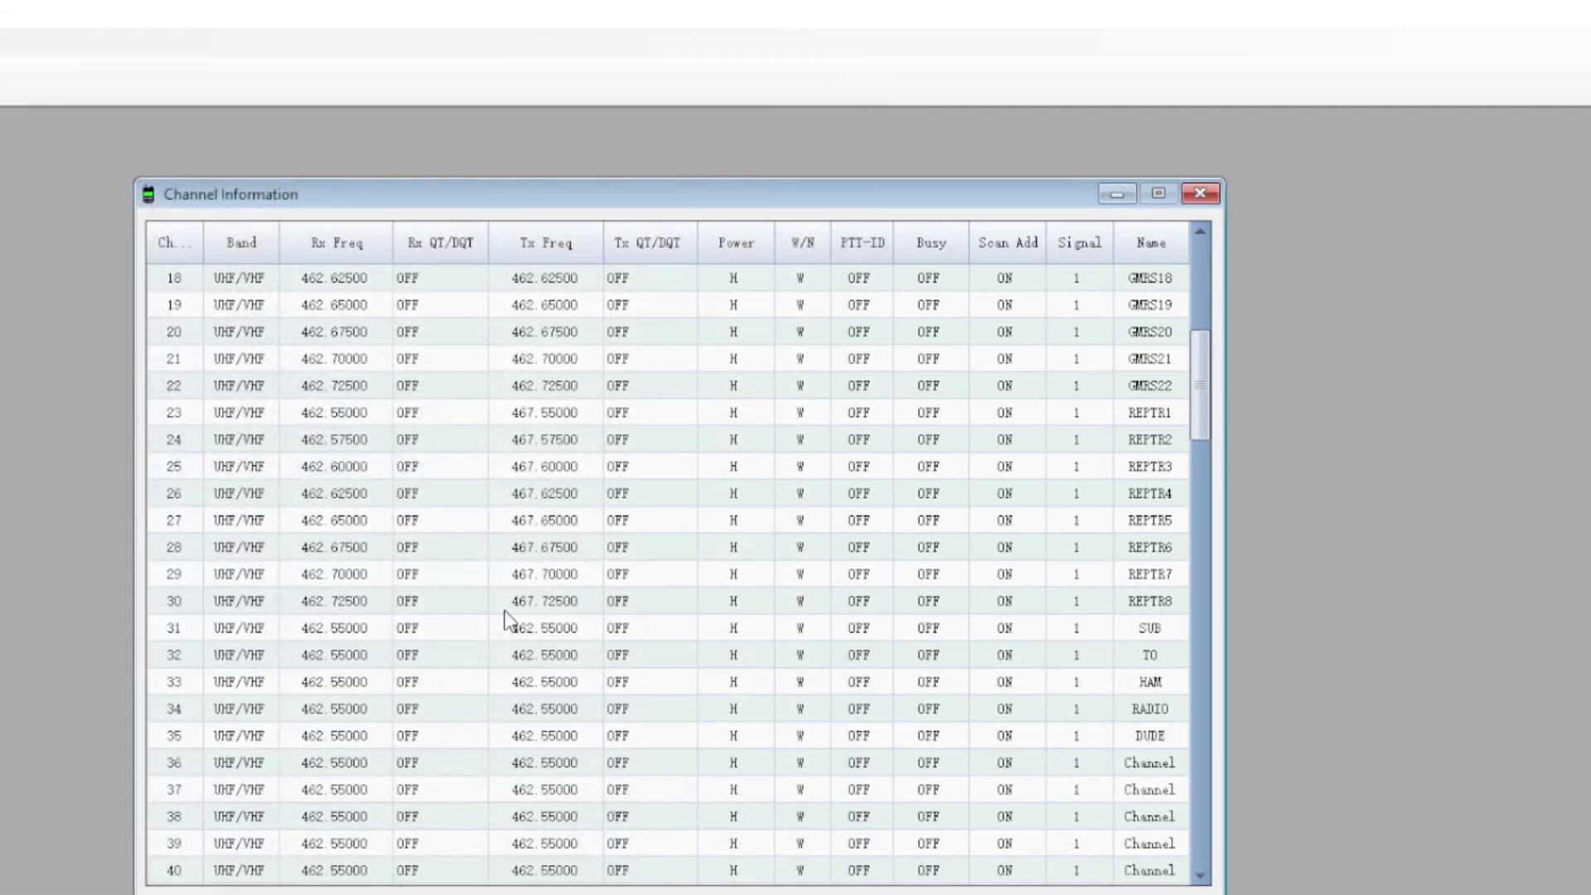
pyautogui.scroll(-2, 498, 634)
pyautogui.scroll(2, 578, 506)
pyautogui.scroll(-1, 557, 521)
pyautogui.scroll(-17, 557, 521)
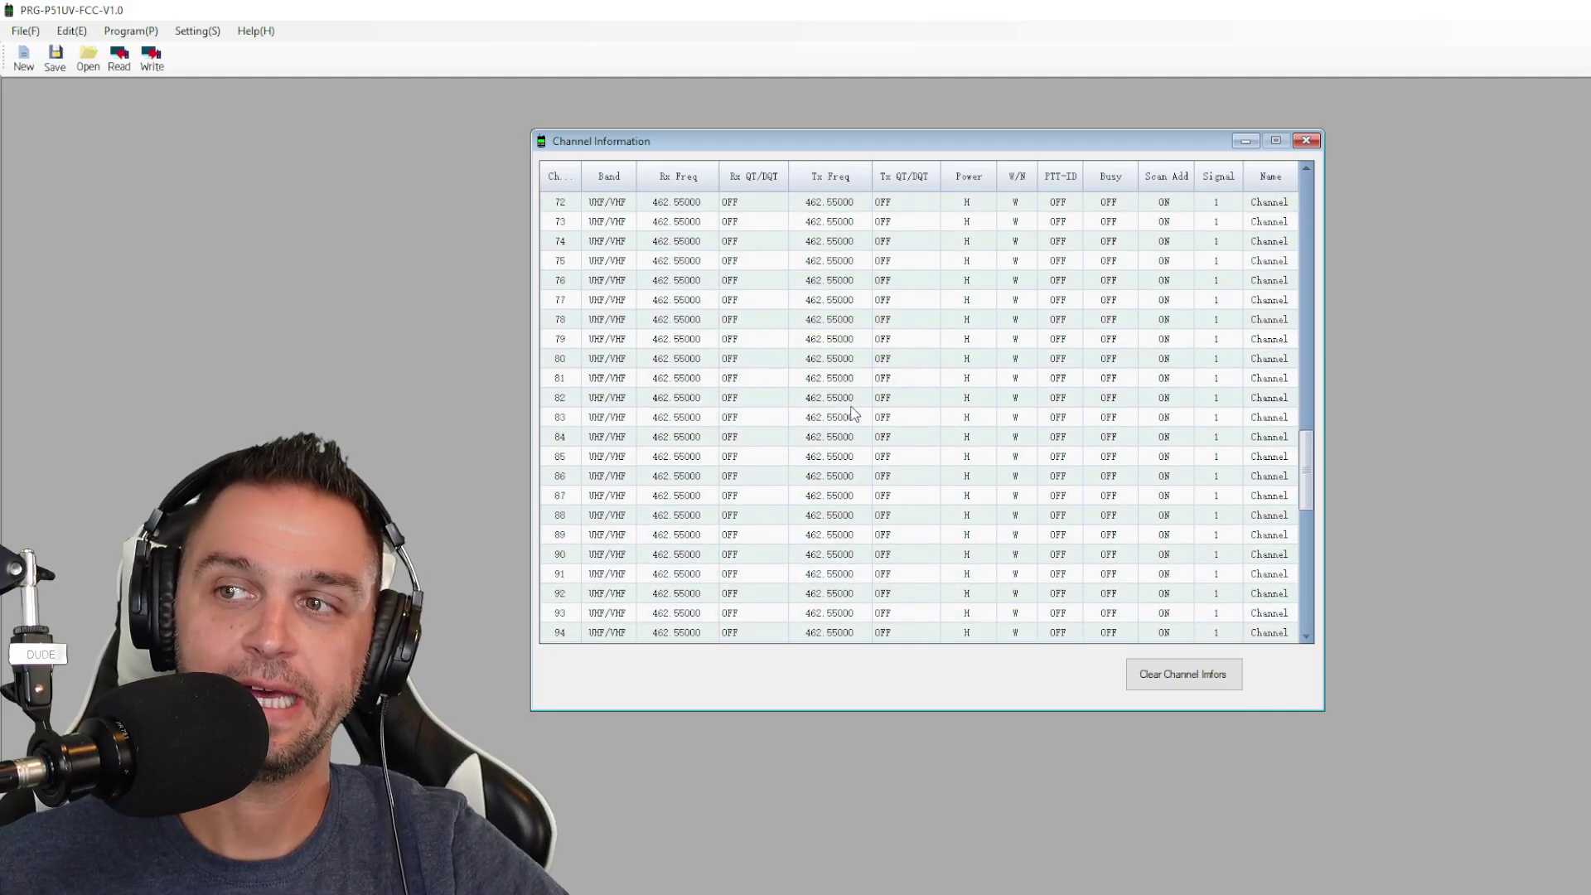
pyautogui.scroll(-11, 854, 412)
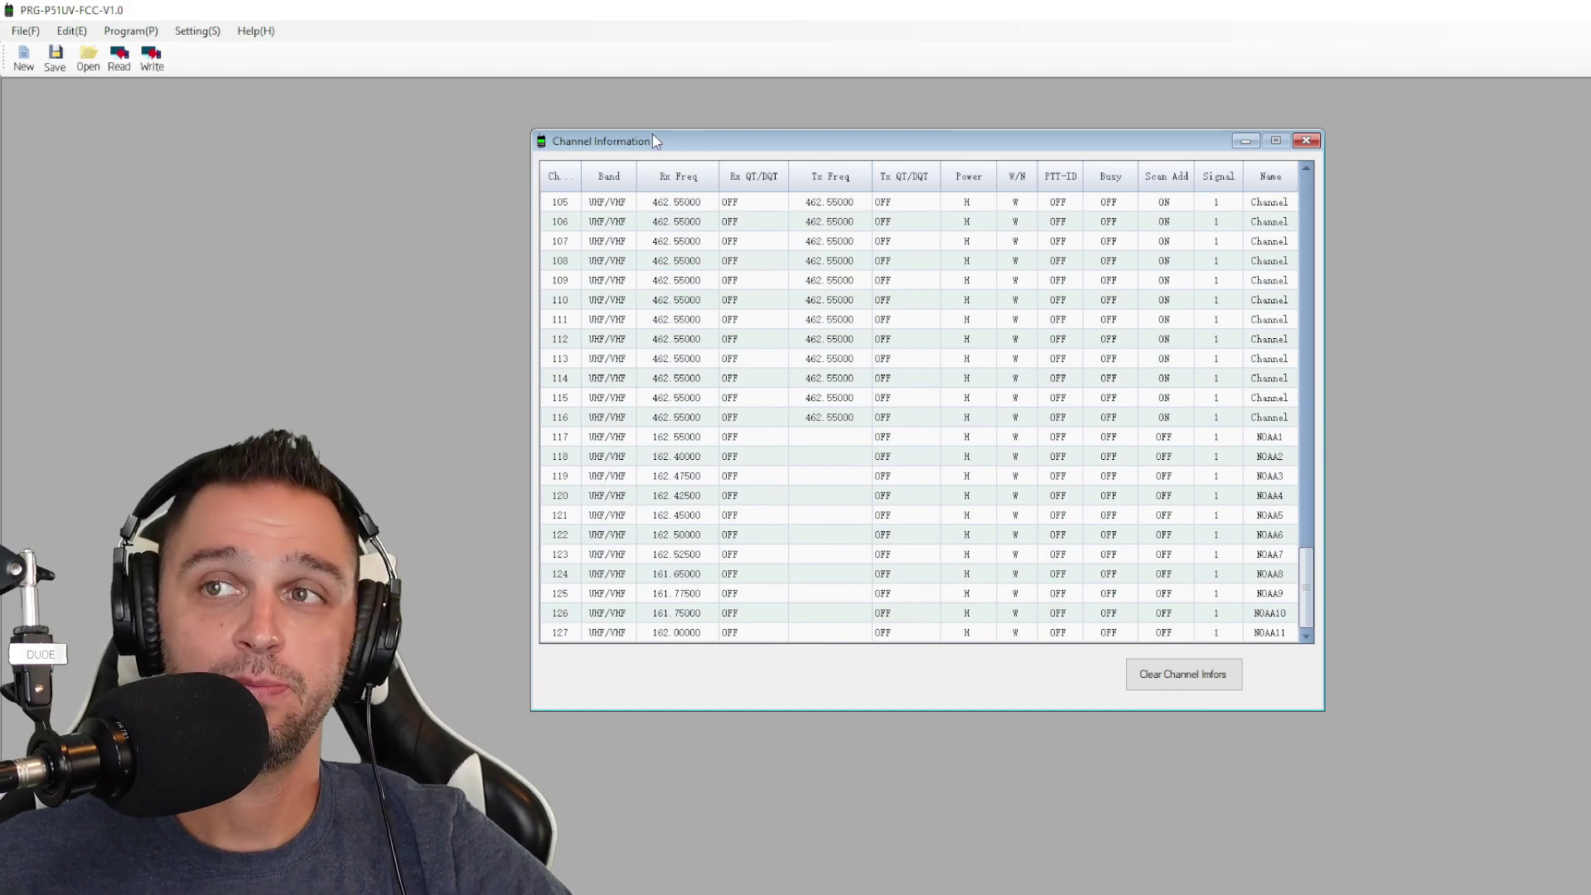
# Step: Write the 136-260/400-520 limit frequency range to the radio from the Others dialog
pyautogui.click(77, 33)
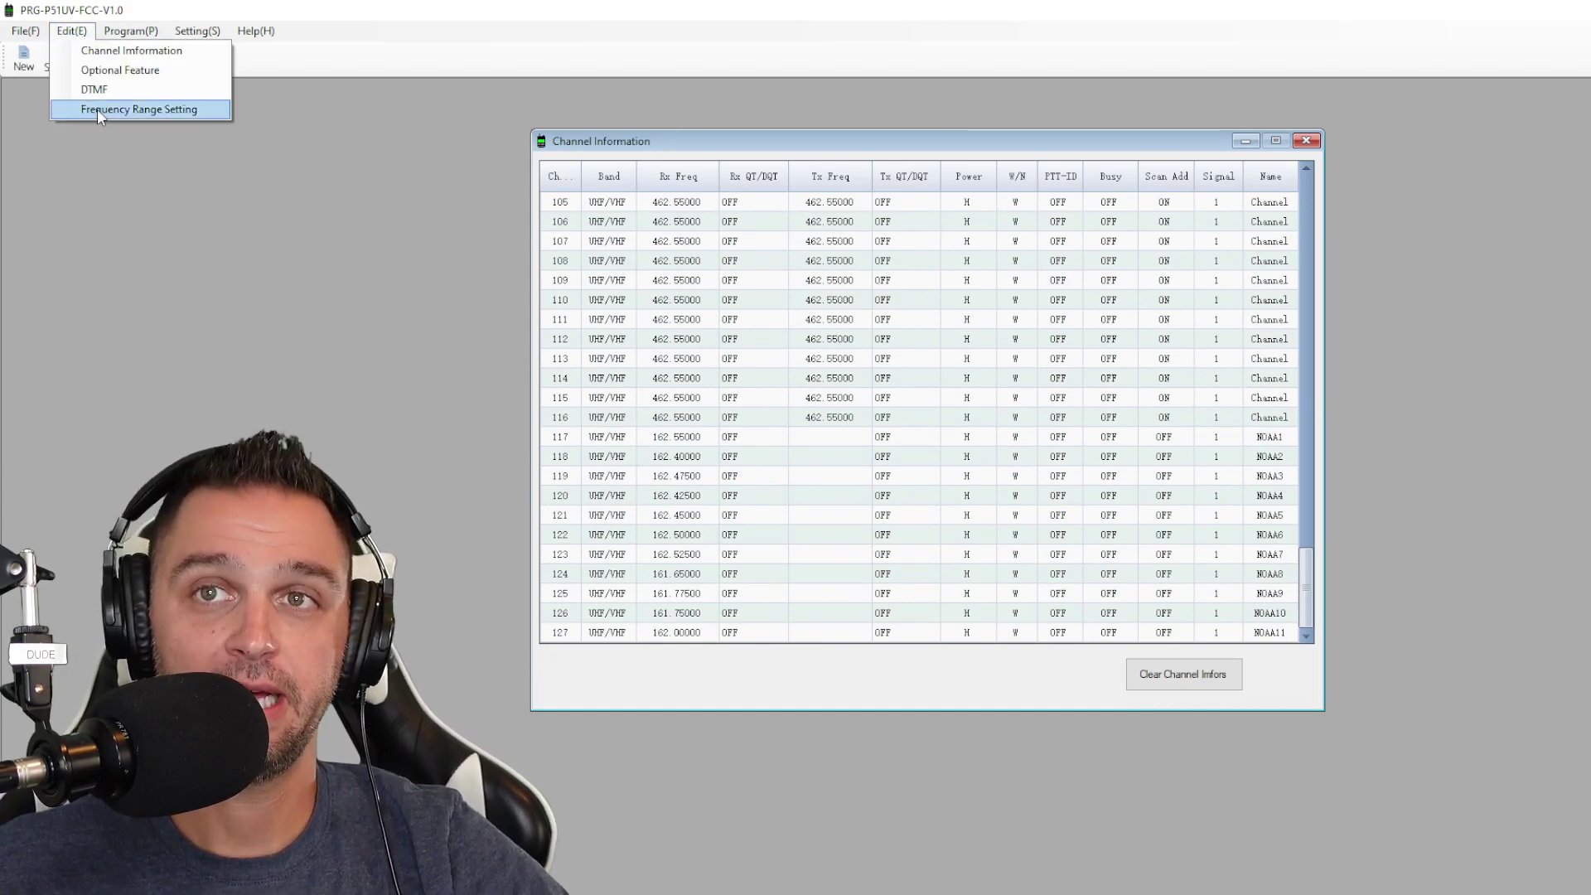
pyautogui.click(98, 110)
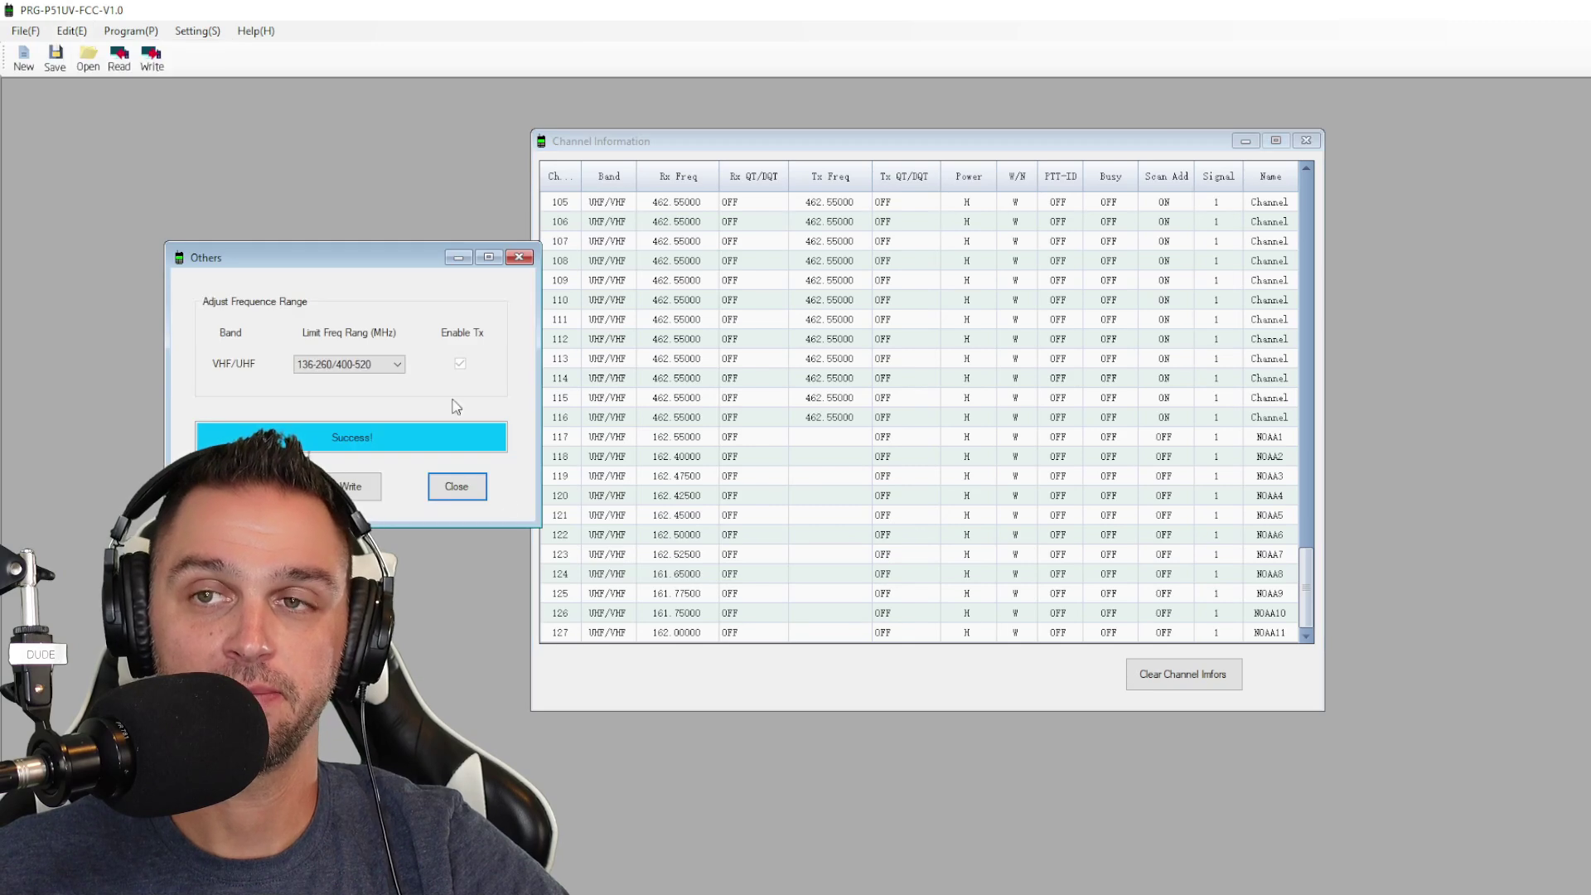
pyautogui.moveTo(298, 272); pyautogui.dragTo(716, 194)
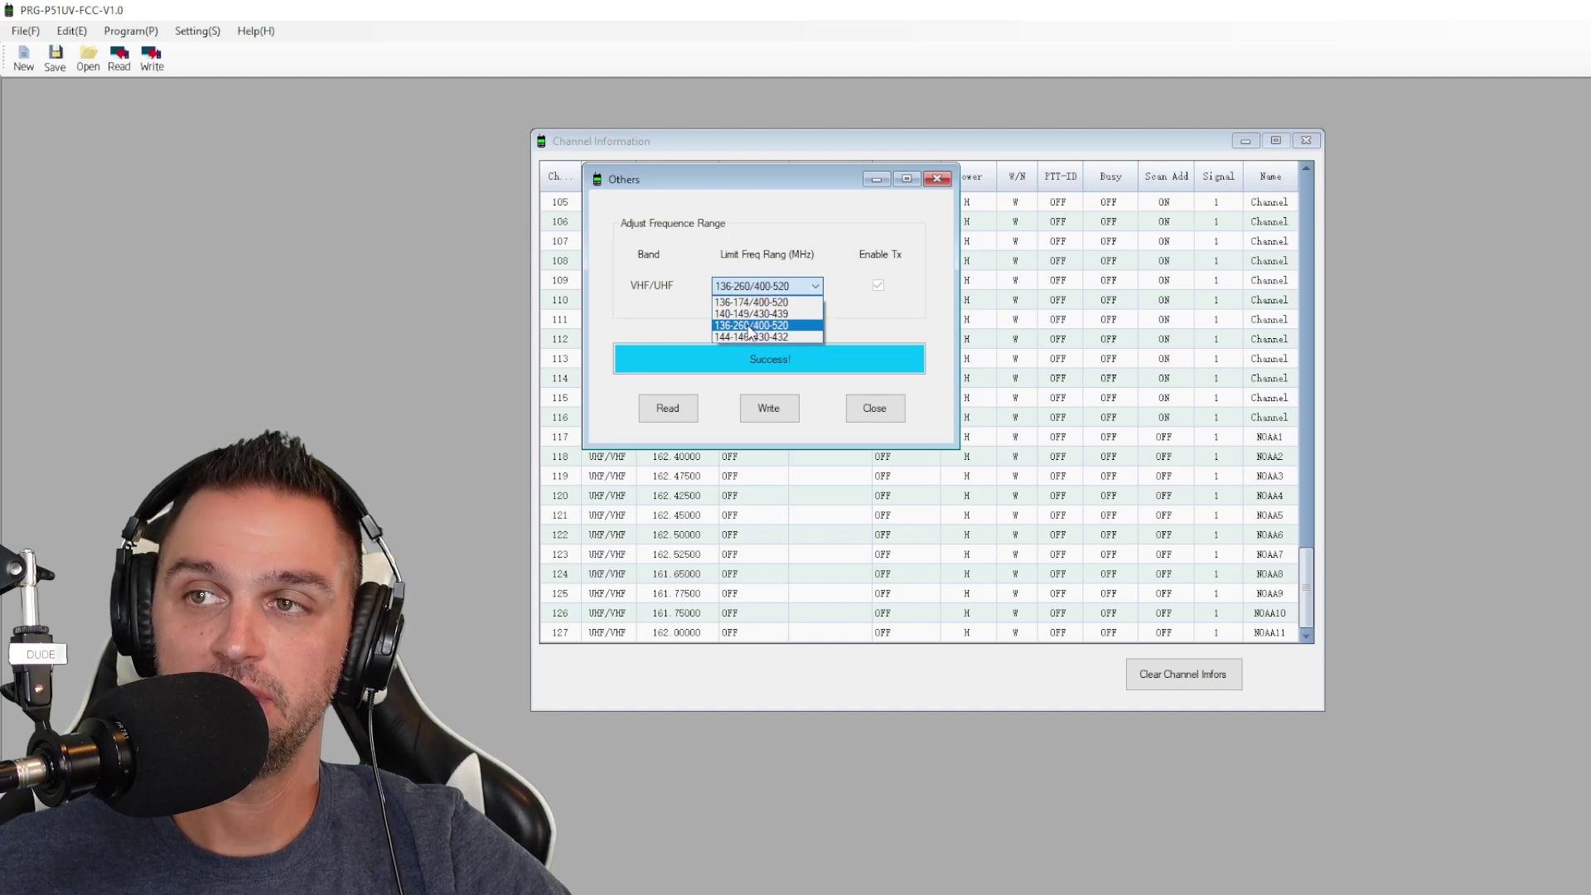
pyautogui.click(748, 325)
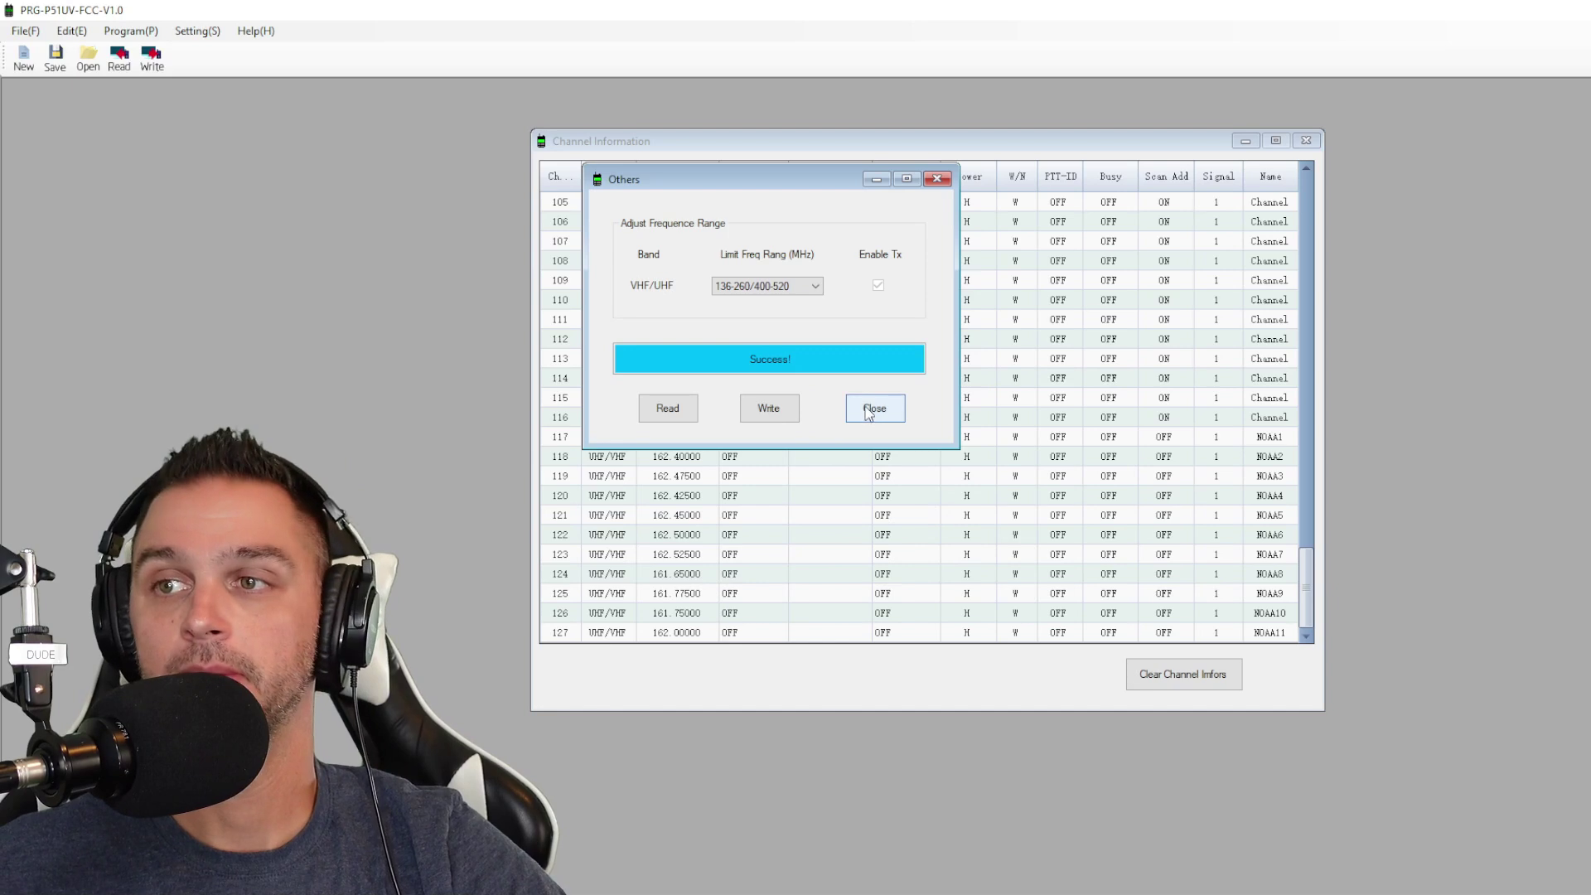
pyautogui.click(783, 414)
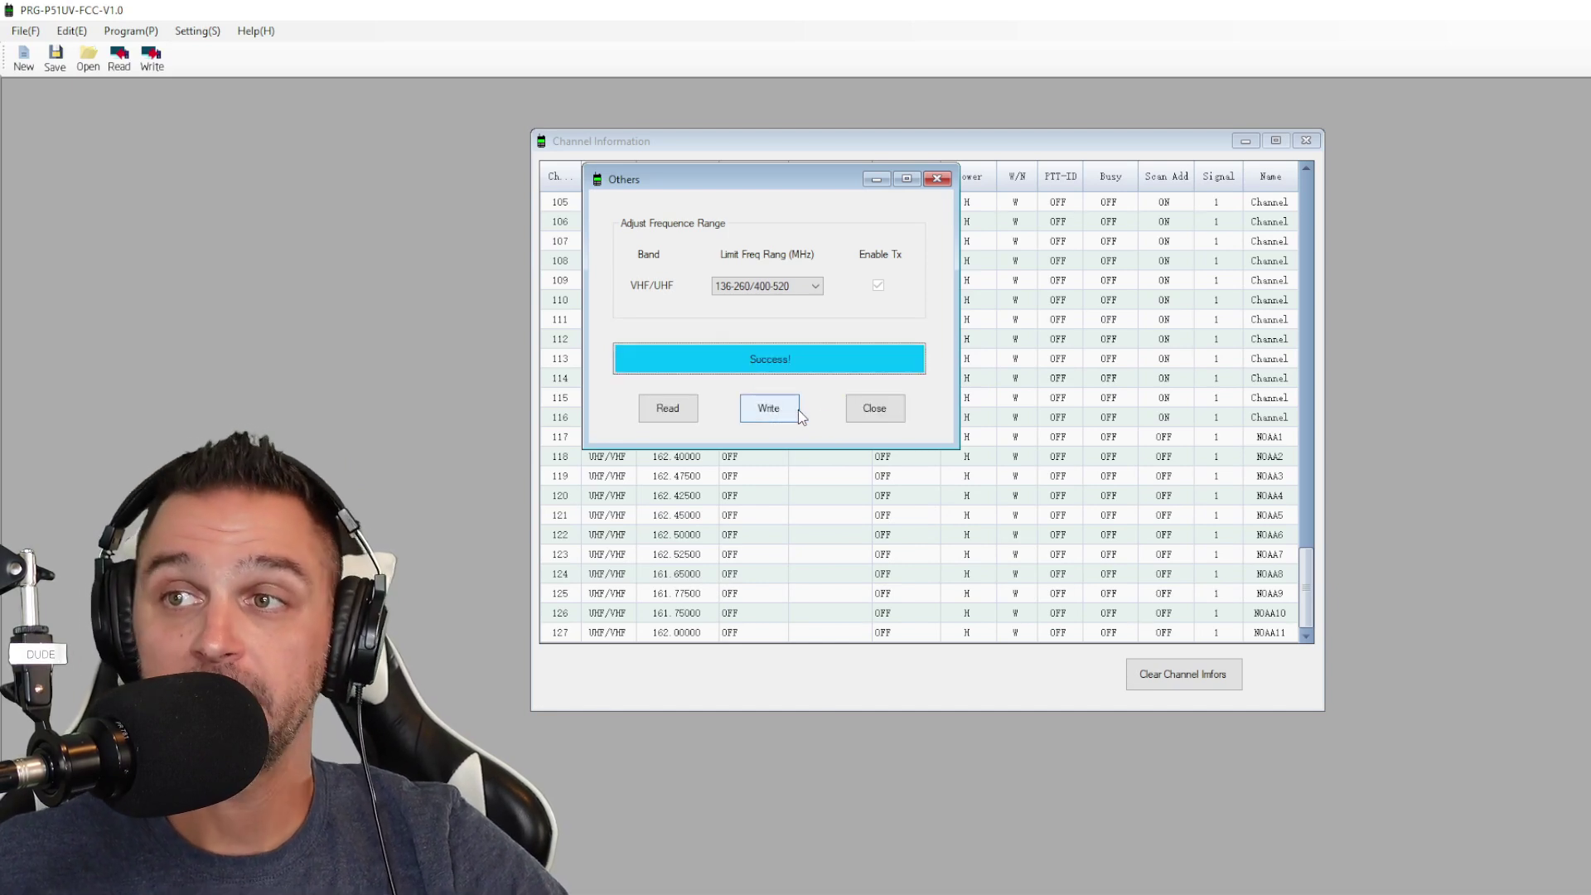
# Step: Close the Others dialog and write the channel list to the radio
pyautogui.click(876, 412)
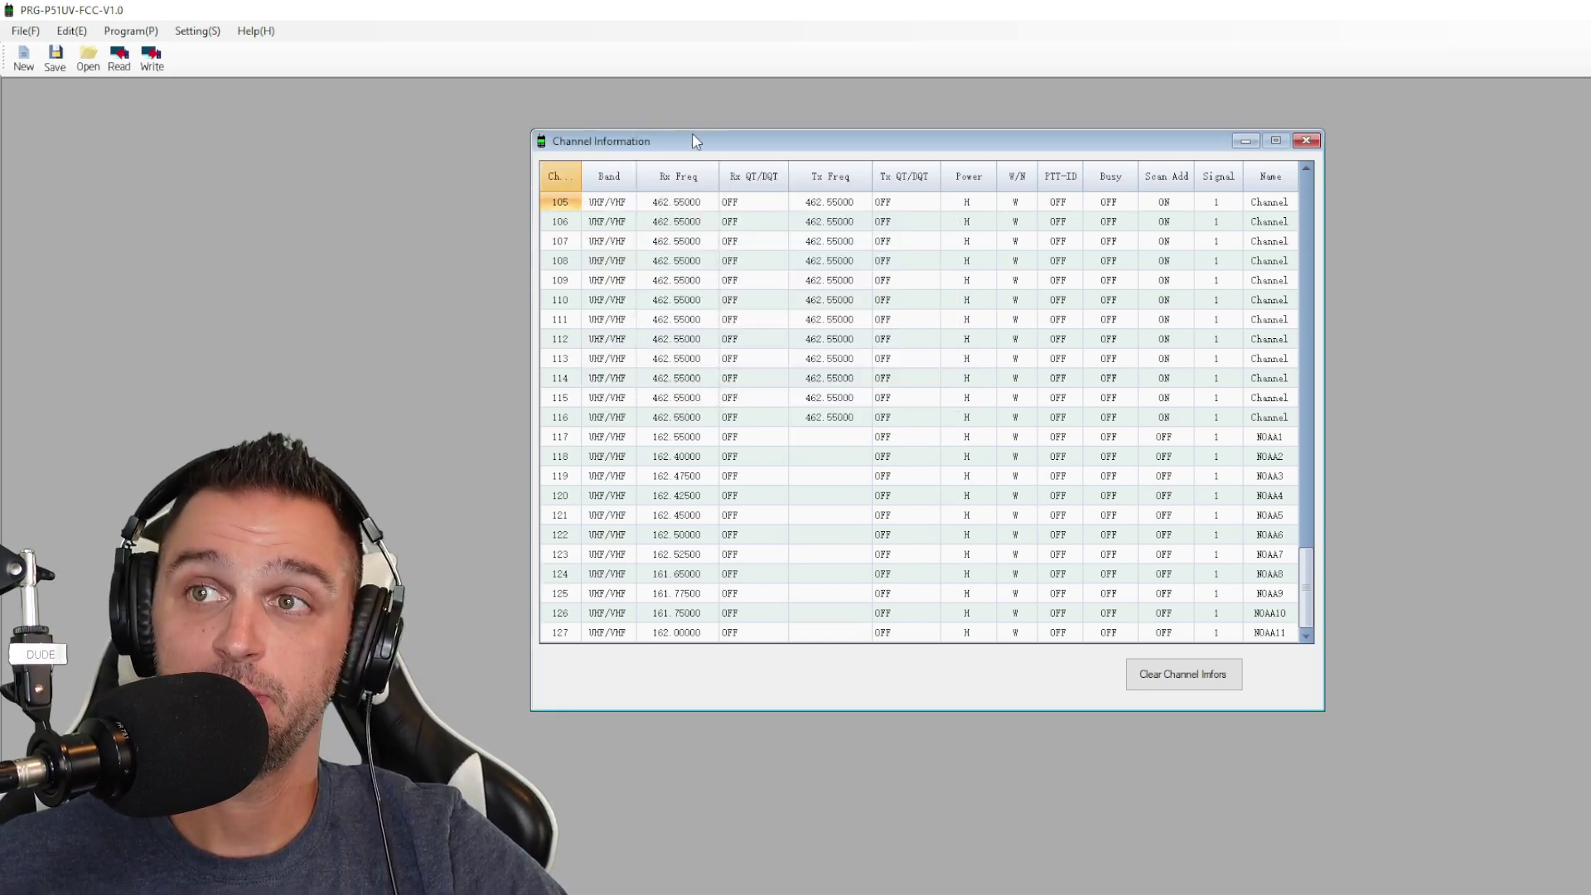
pyautogui.moveTo(738, 135); pyautogui.dragTo(746, 146)
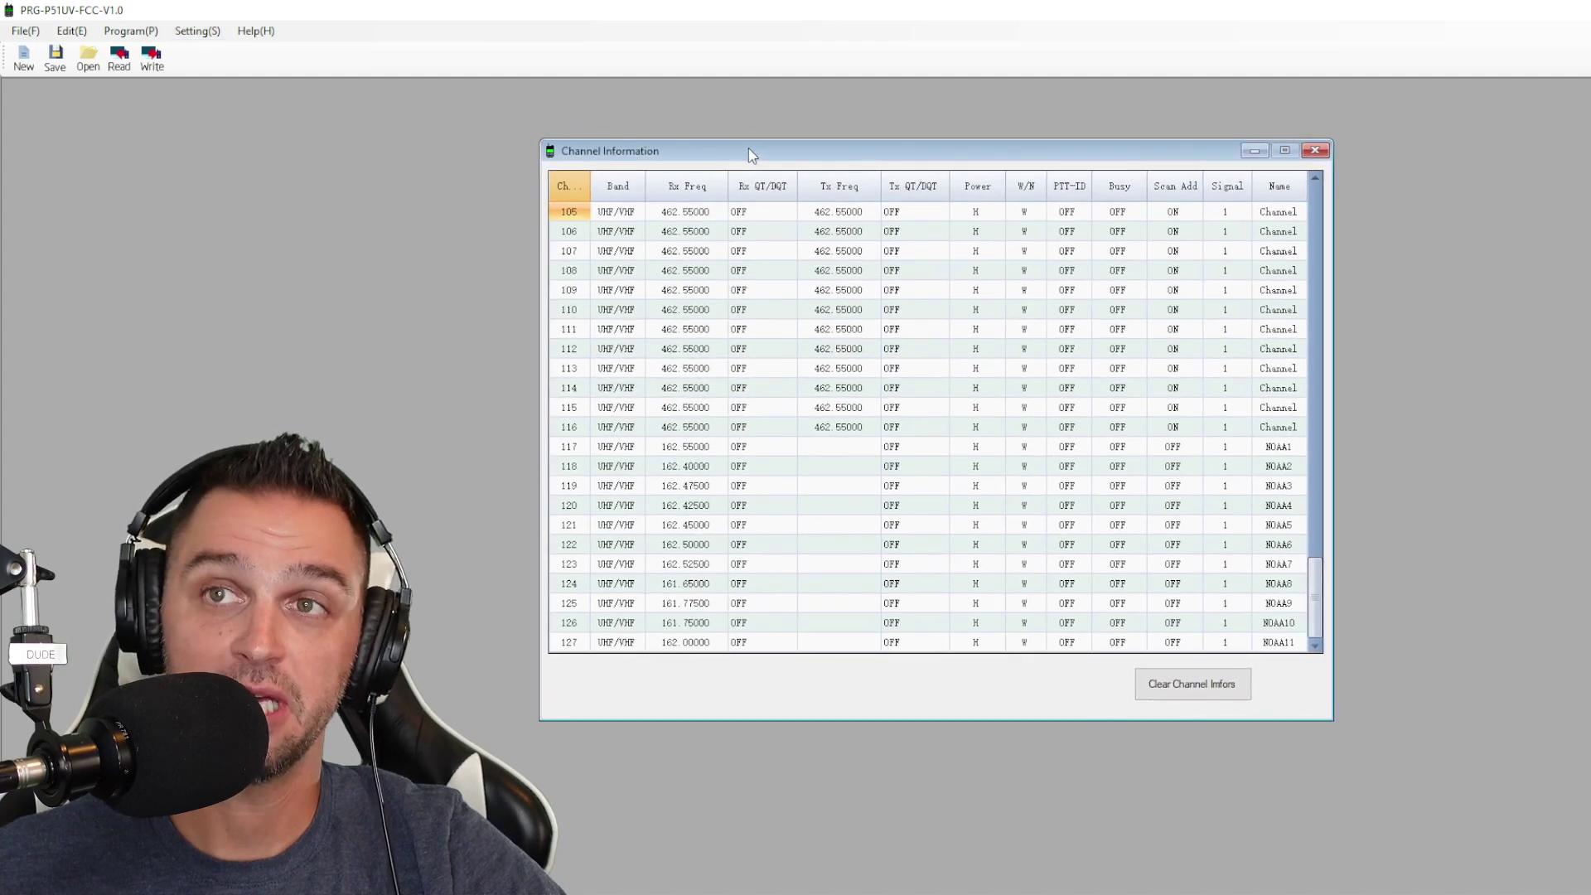
pyautogui.click(152, 58)
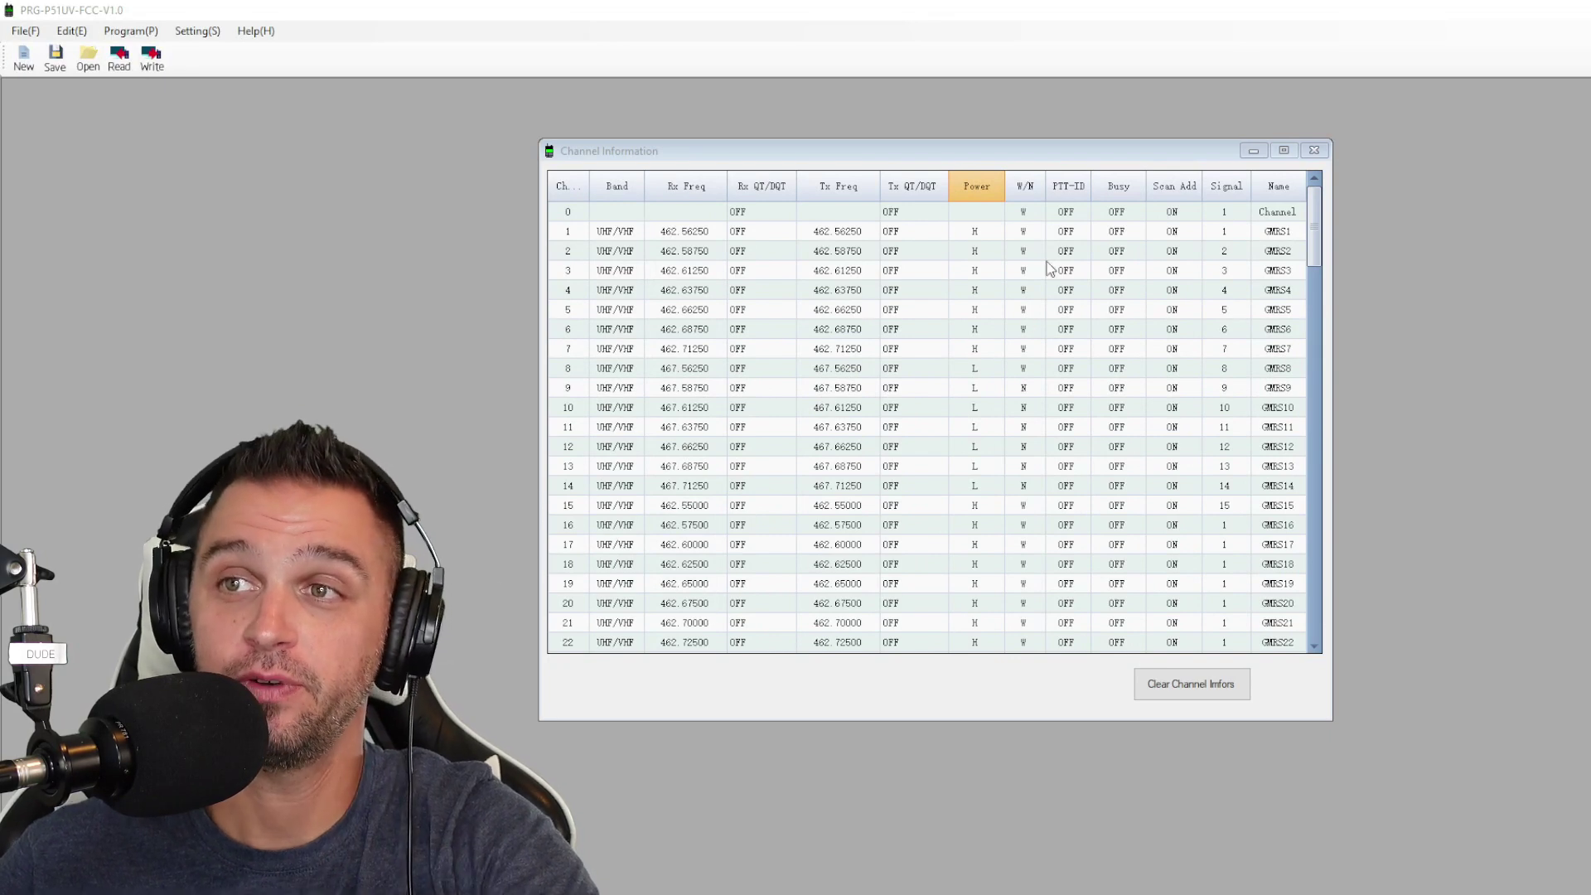
# Step: Scroll the channel table to channel 31 and select its receive and transmit frequencies
pyautogui.click(684, 231)
pyautogui.click(821, 234)
pyautogui.scroll(-6, 750, 464)
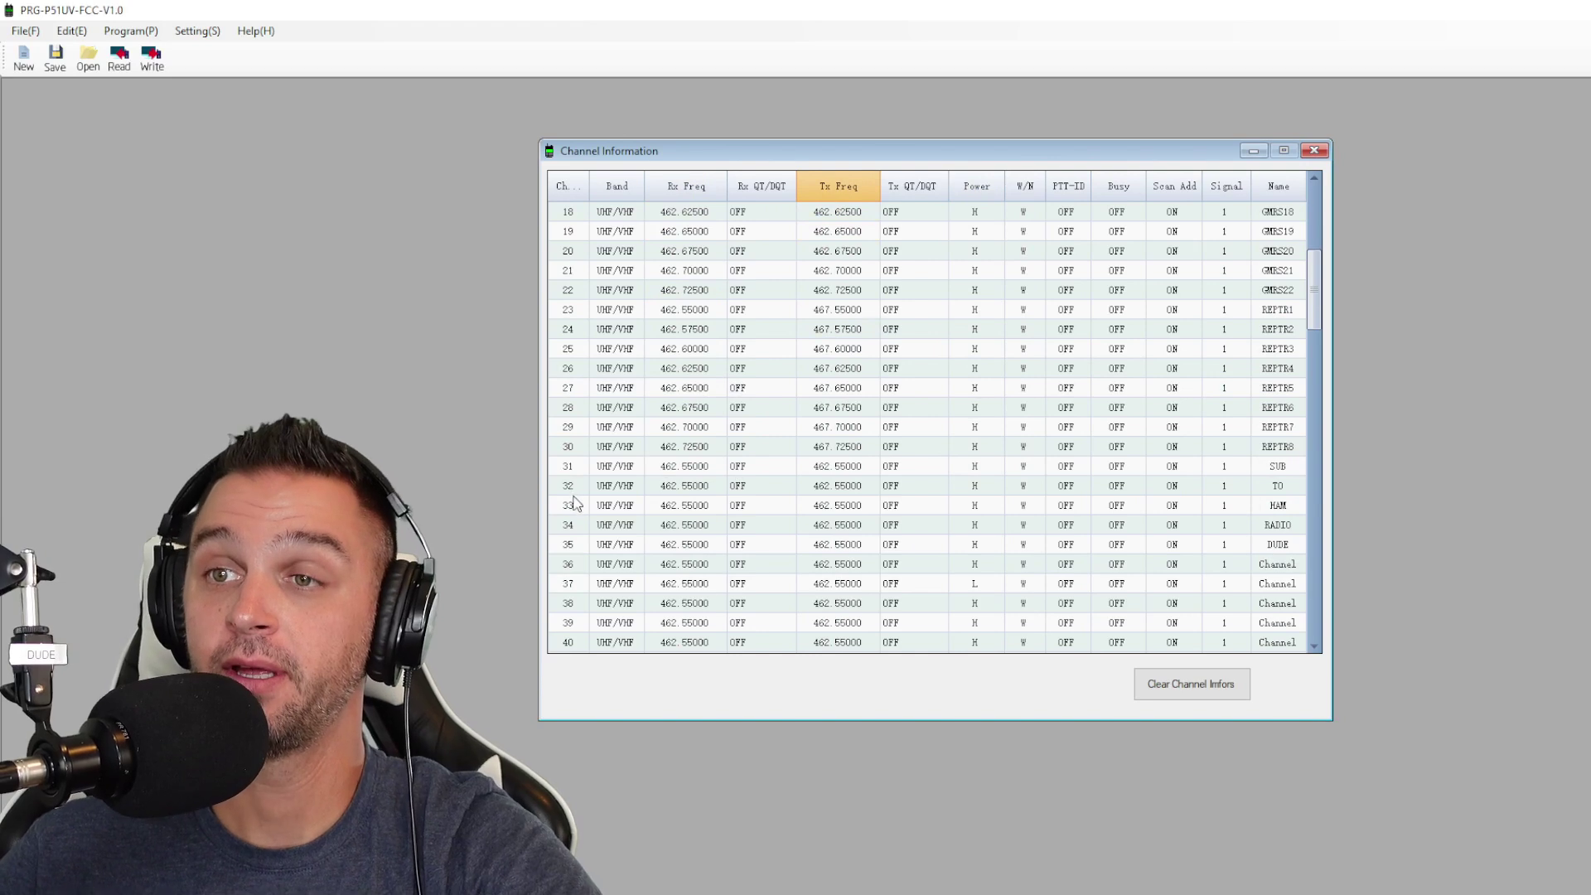
pyautogui.doubleClick(695, 468)
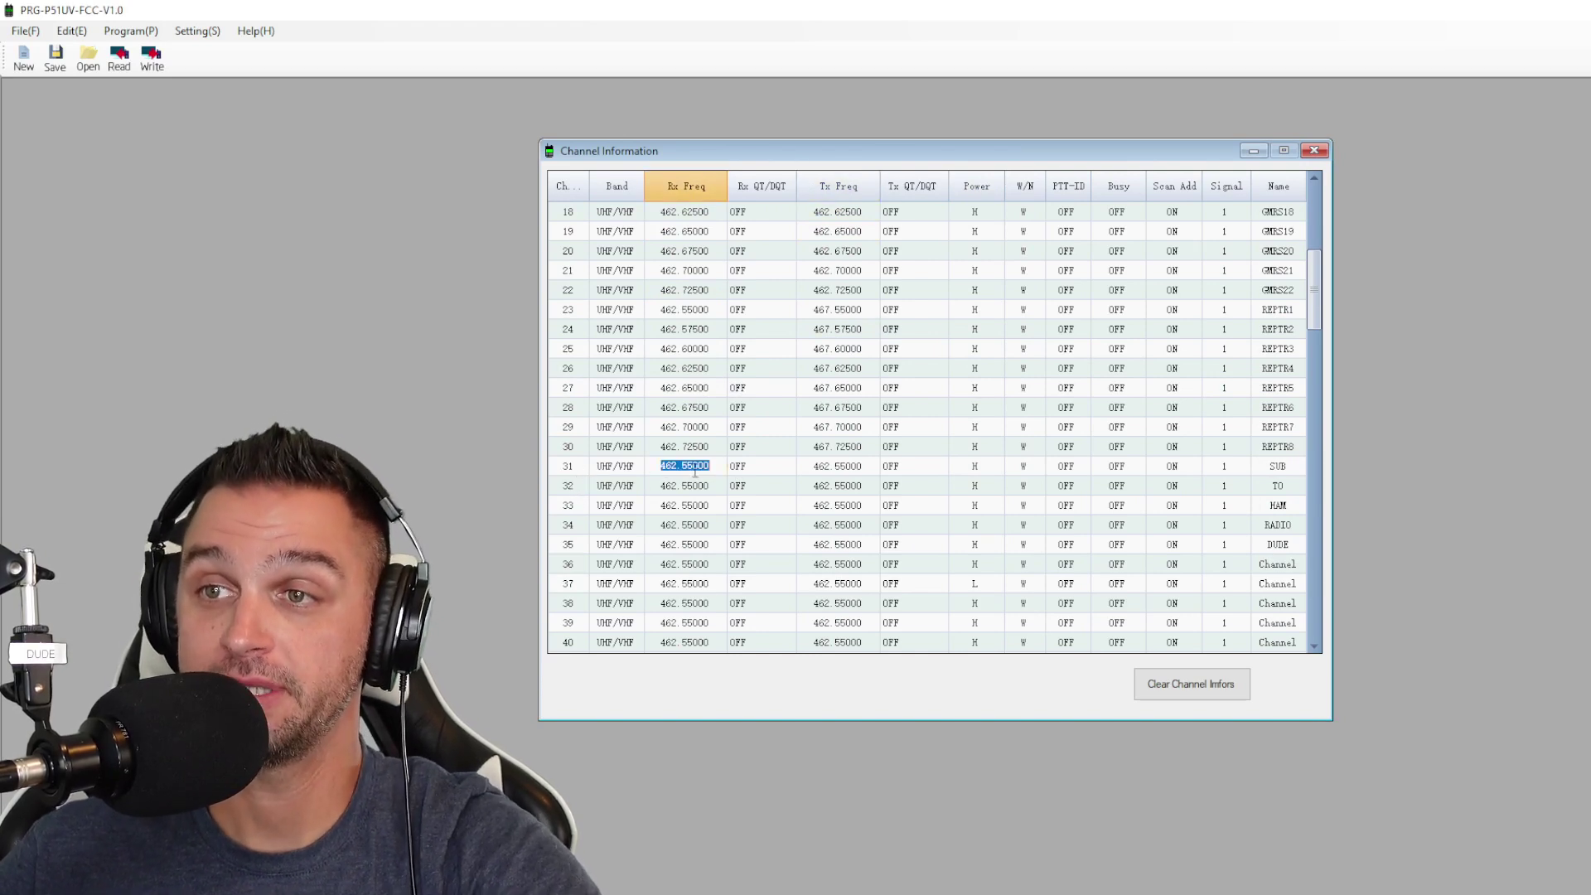
pyautogui.click(853, 465)
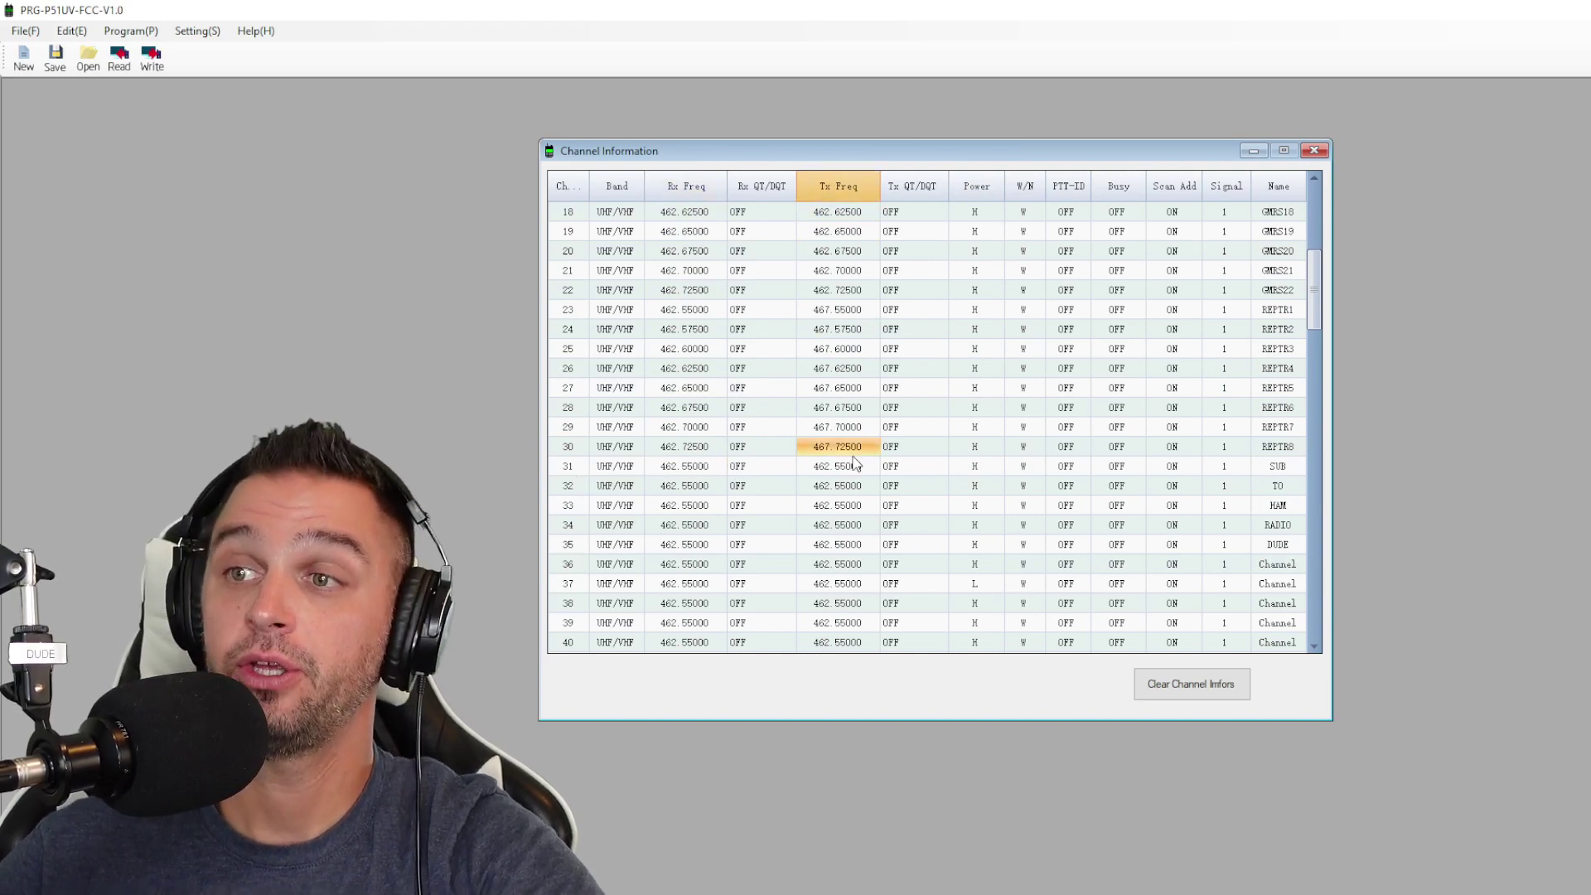
# Step: Choose power levels for channels 31–36 from their Power dropdowns
pyautogui.click(976, 466)
pyautogui.click(996, 466)
pyautogui.click(987, 494)
pyautogui.click(994, 489)
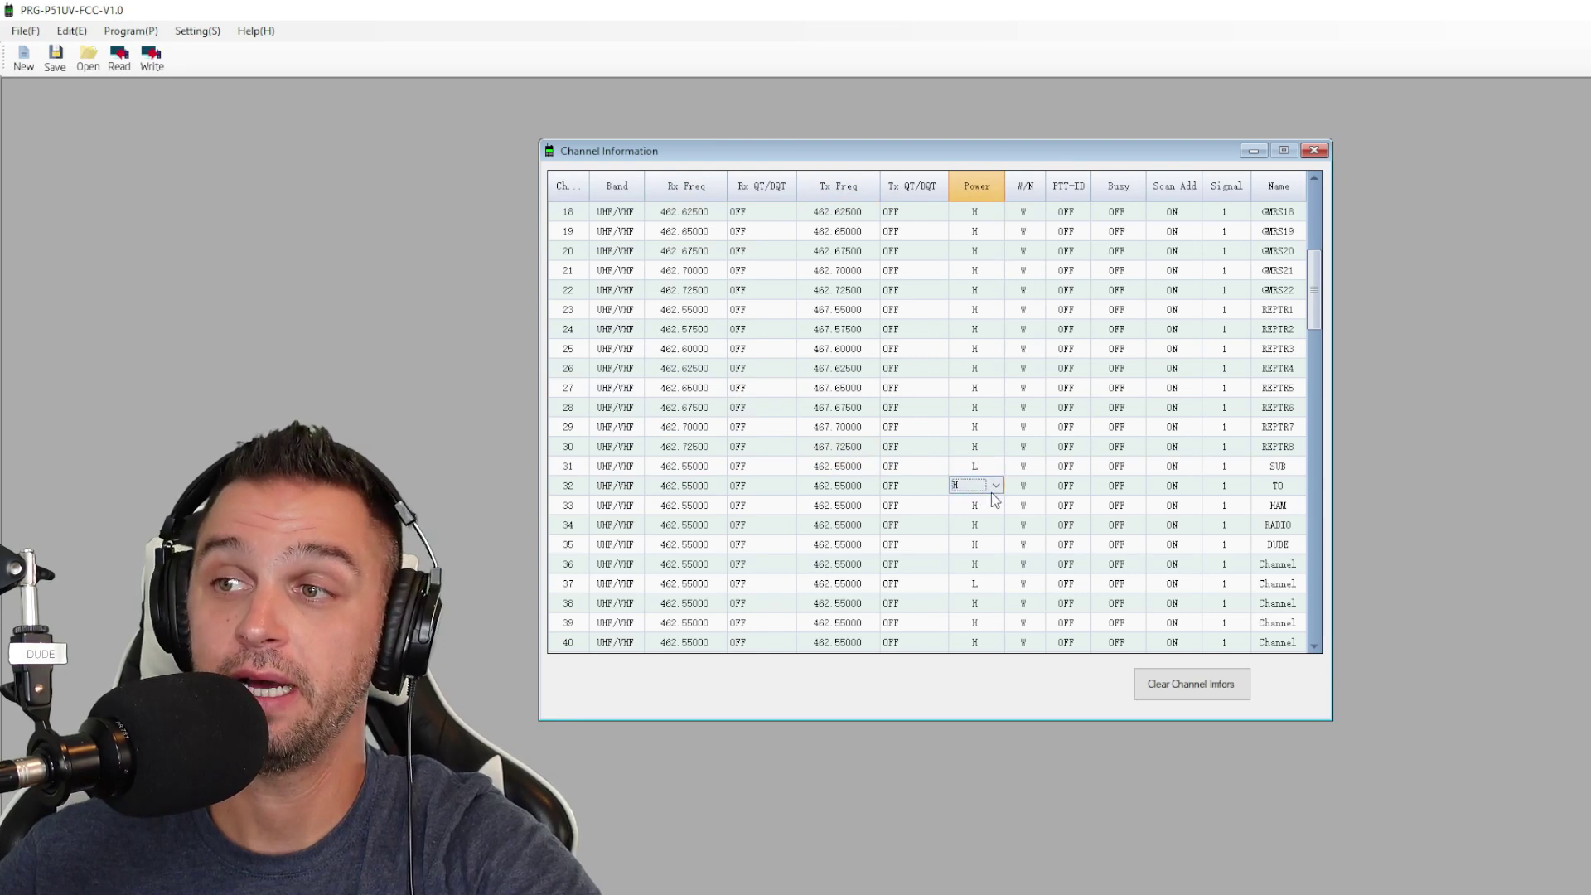
pyautogui.click(996, 485)
pyautogui.click(986, 513)
pyautogui.click(987, 525)
pyautogui.click(998, 537)
pyautogui.click(976, 563)
pyautogui.click(996, 564)
pyautogui.click(983, 578)
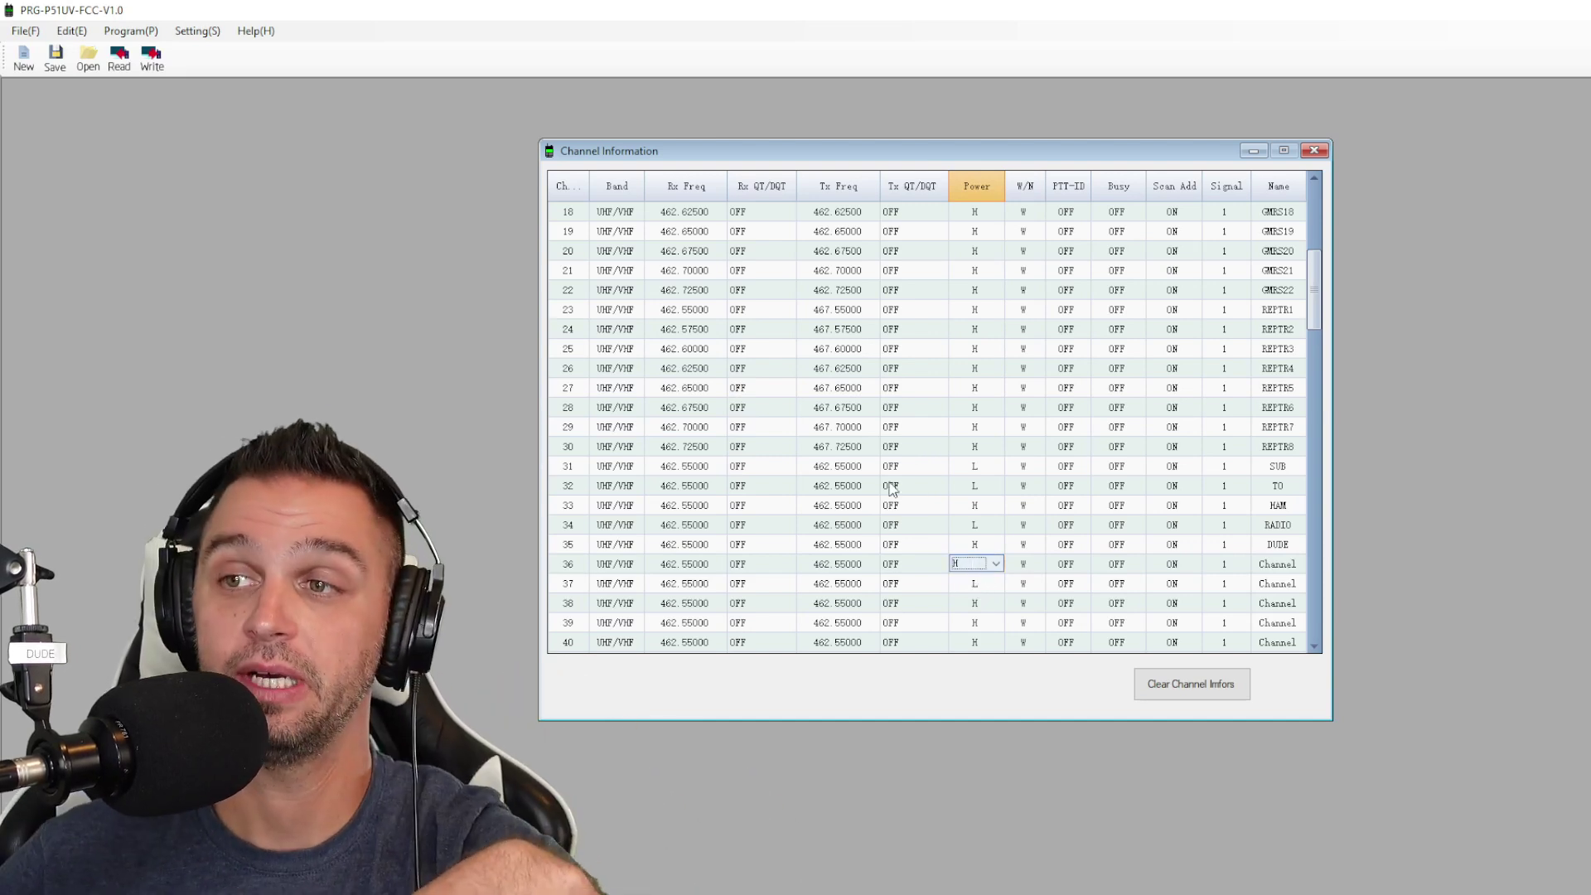
pyautogui.click(839, 450)
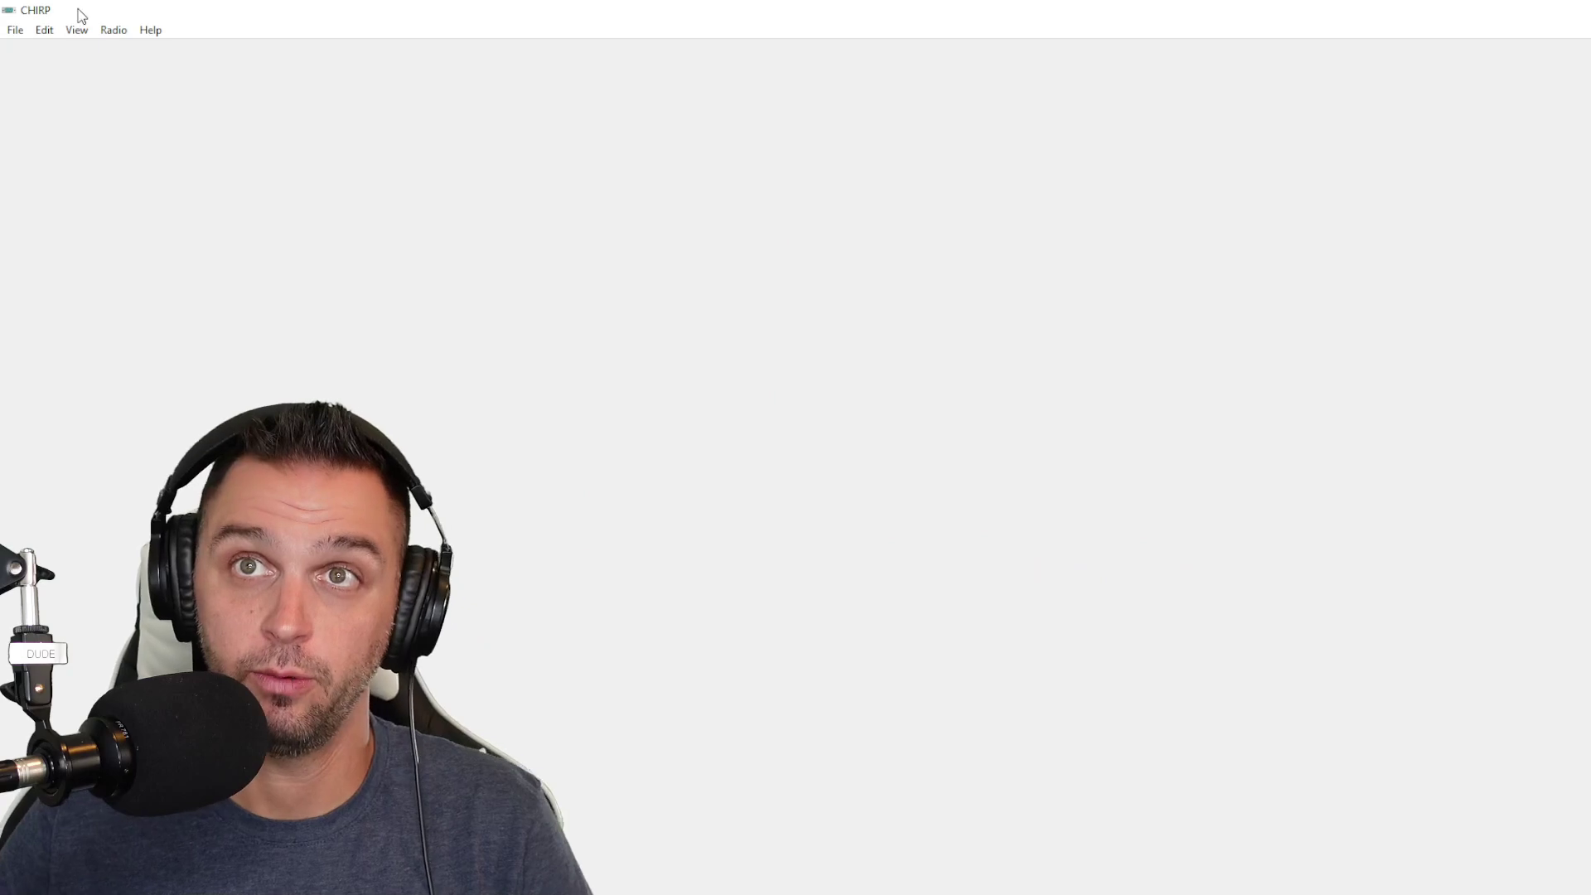
# Step: Download the Radioddity UV-5G memories over COM6 and review channels 31–35
pyautogui.click(113, 30)
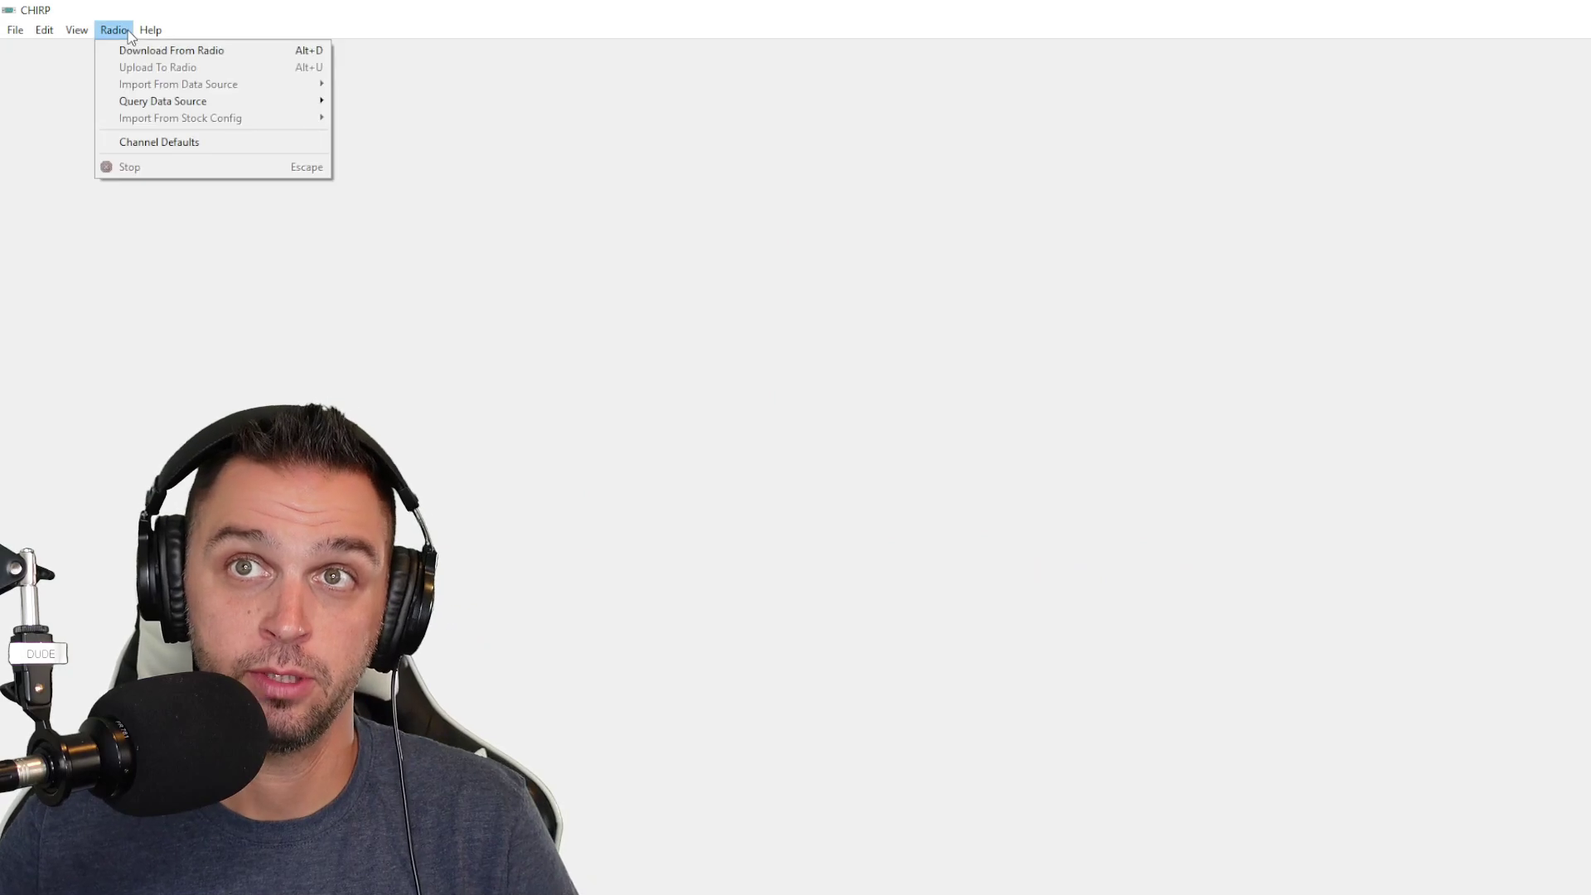
pyautogui.click(196, 50)
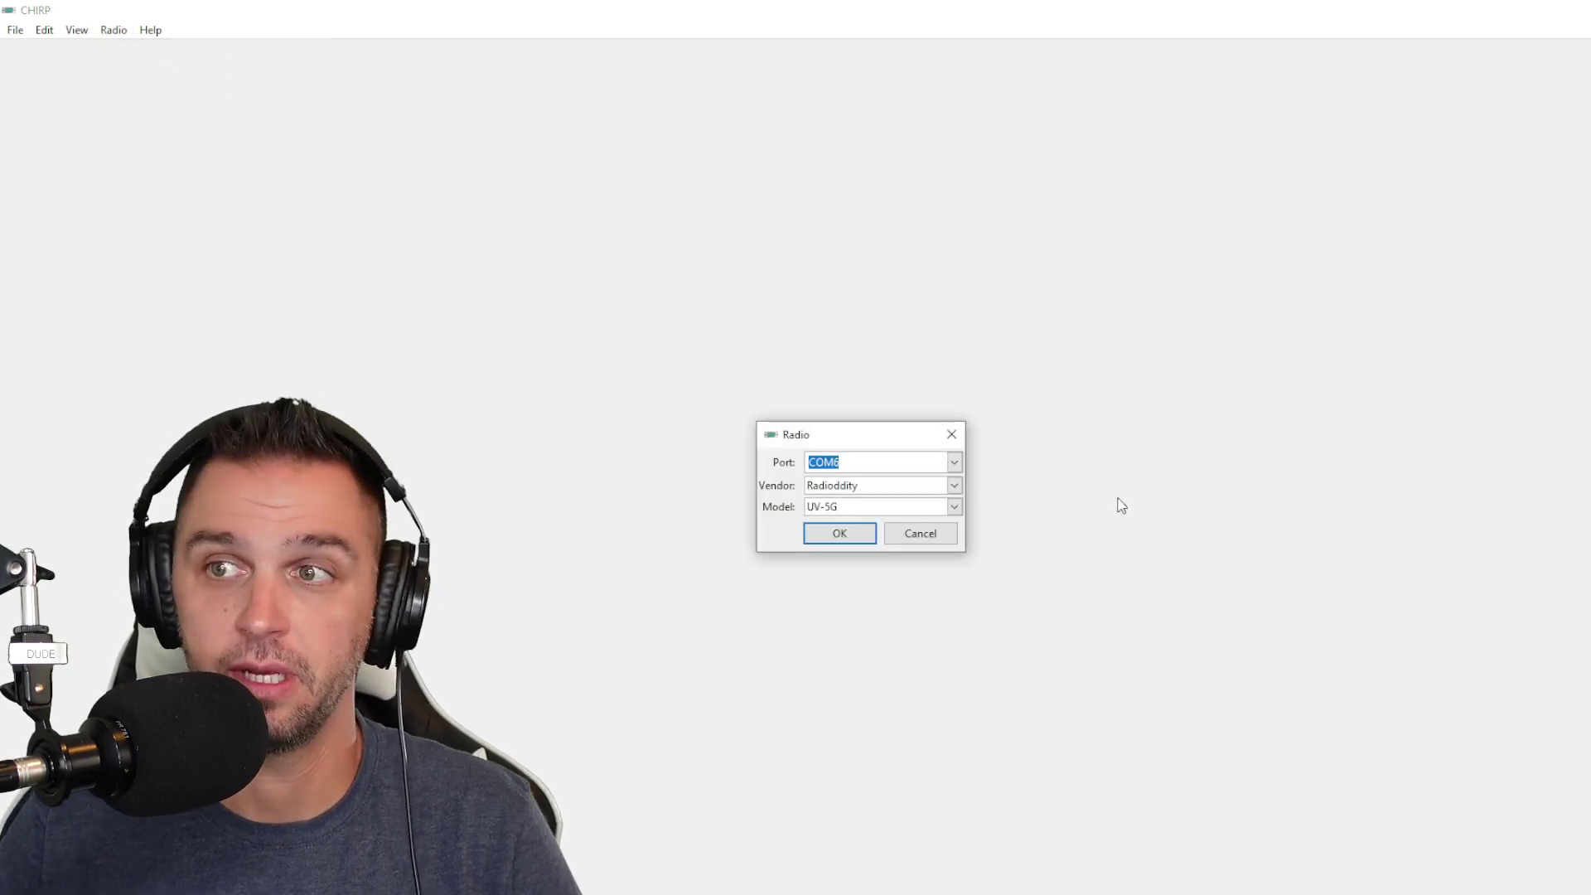
pyautogui.click(839, 533)
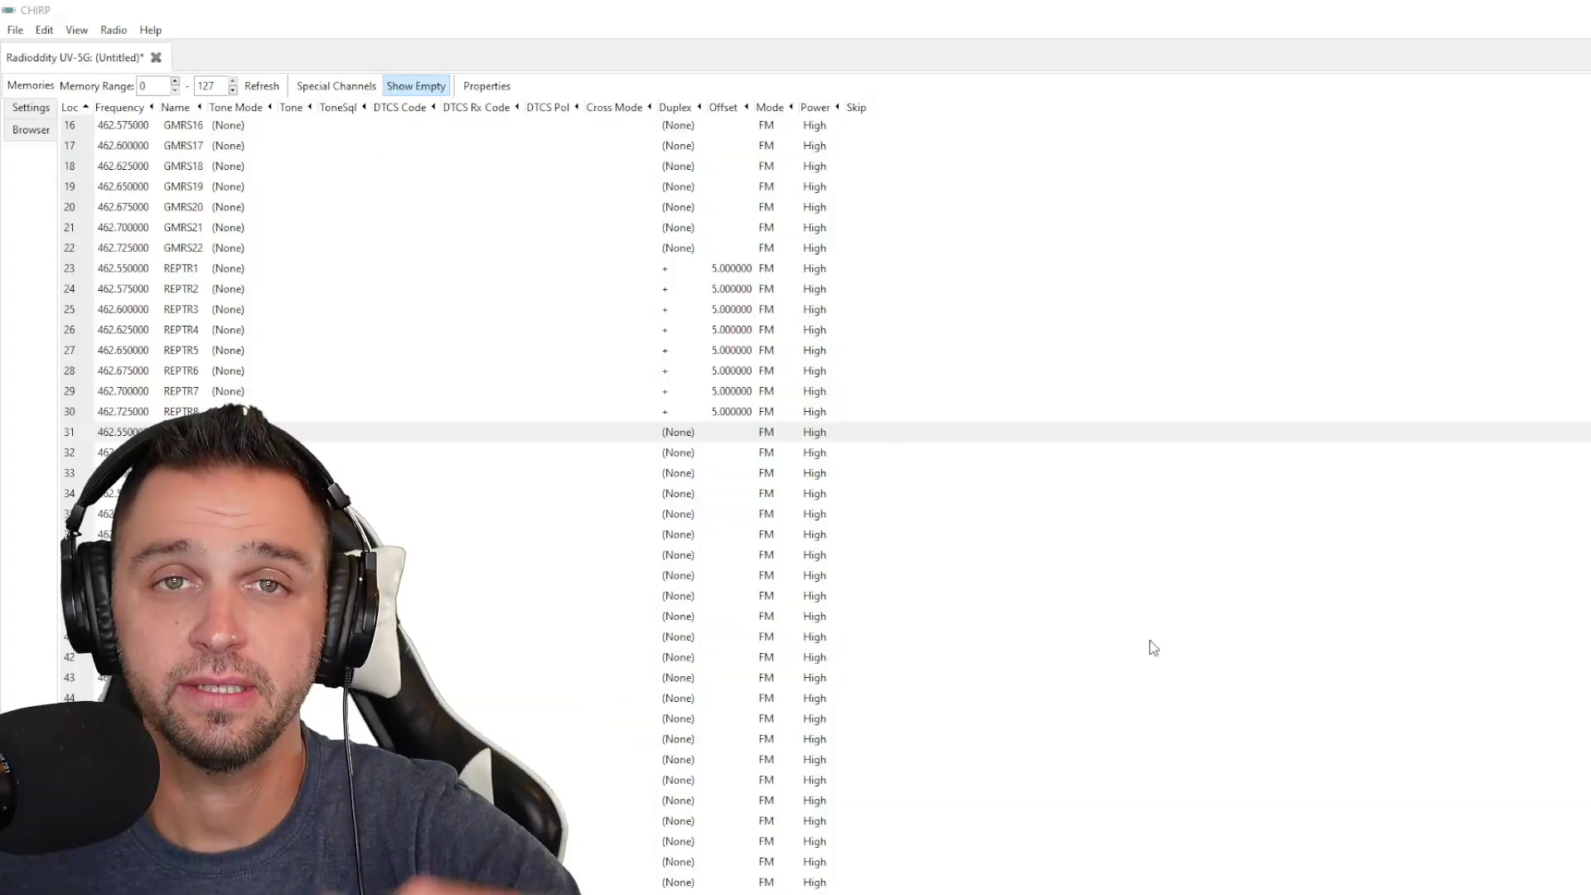
pyautogui.scroll(-6, 1285, 469)
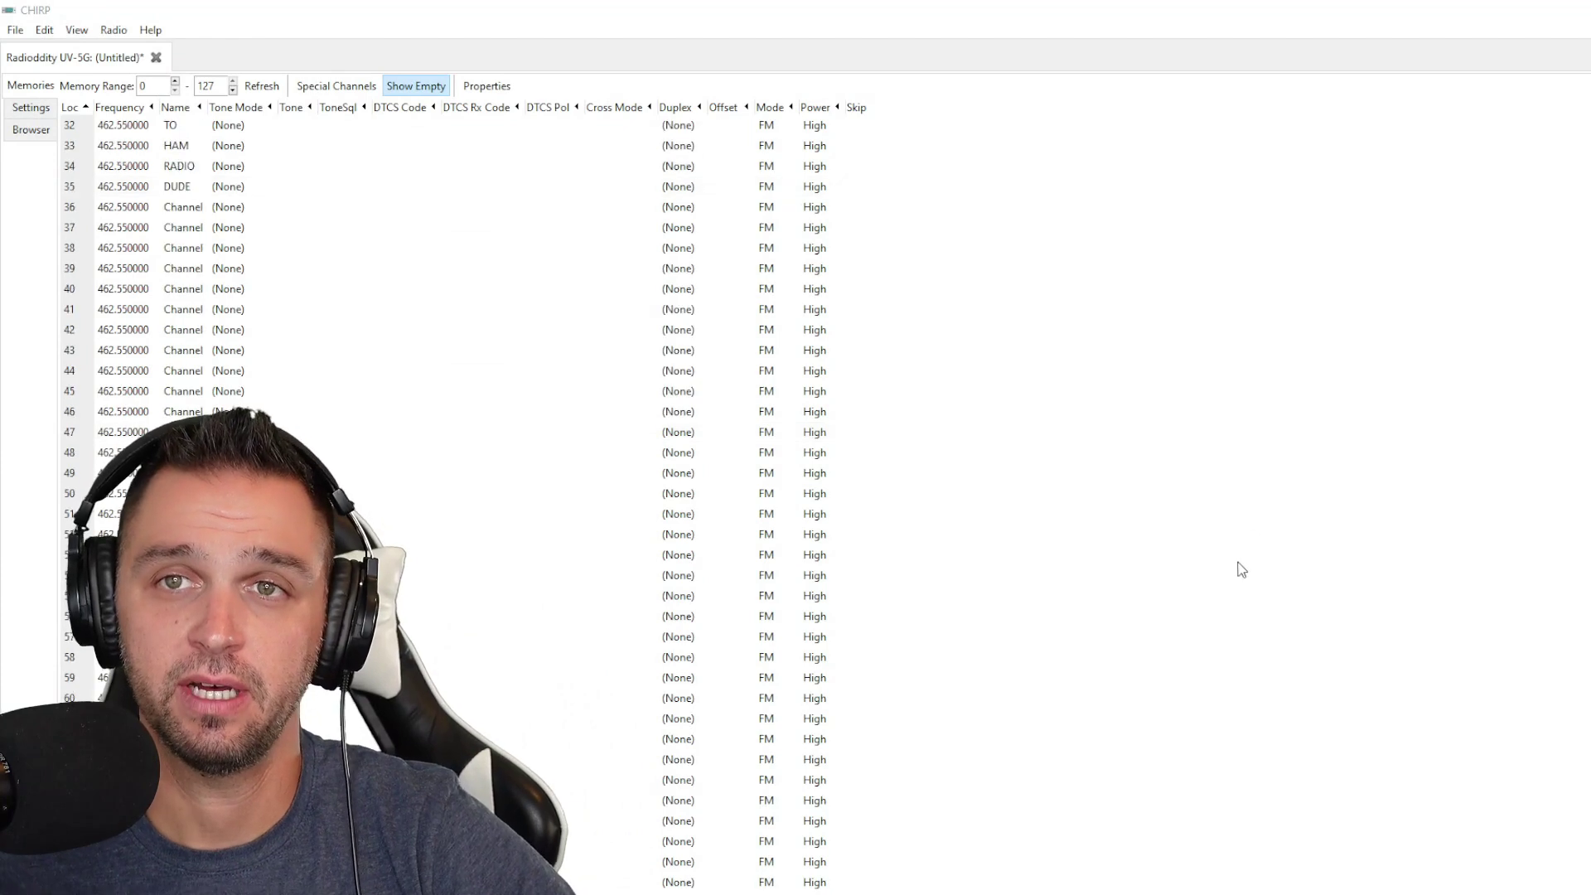
pyautogui.scroll(2, 1221, 563)
pyautogui.scroll(7, 1169, 265)
pyautogui.click(141, 431)
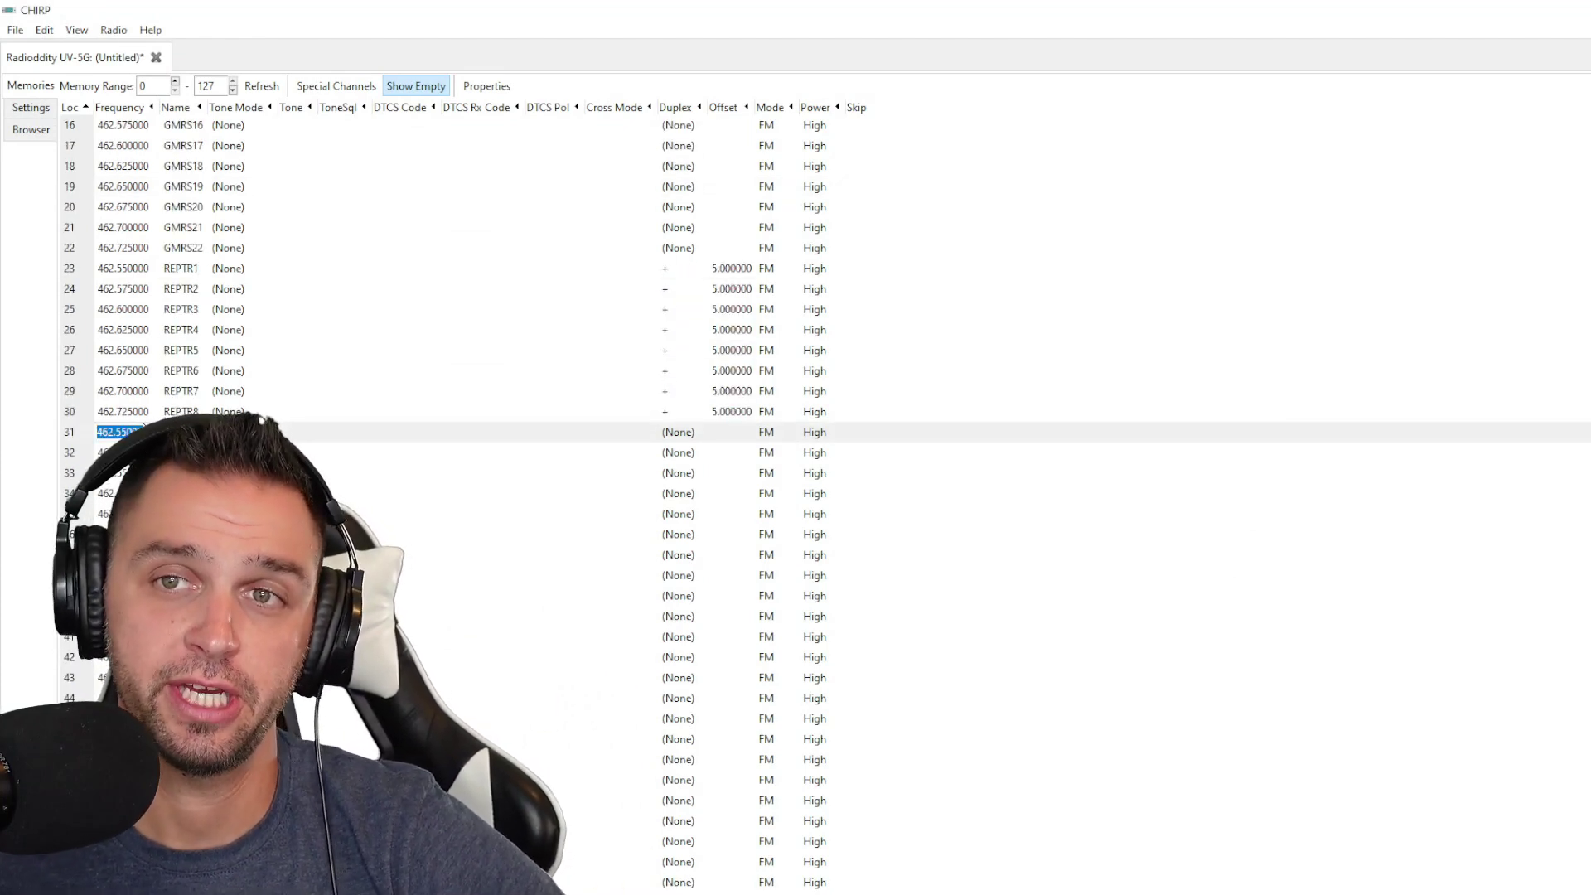
pyautogui.scroll(-3, 105, 493)
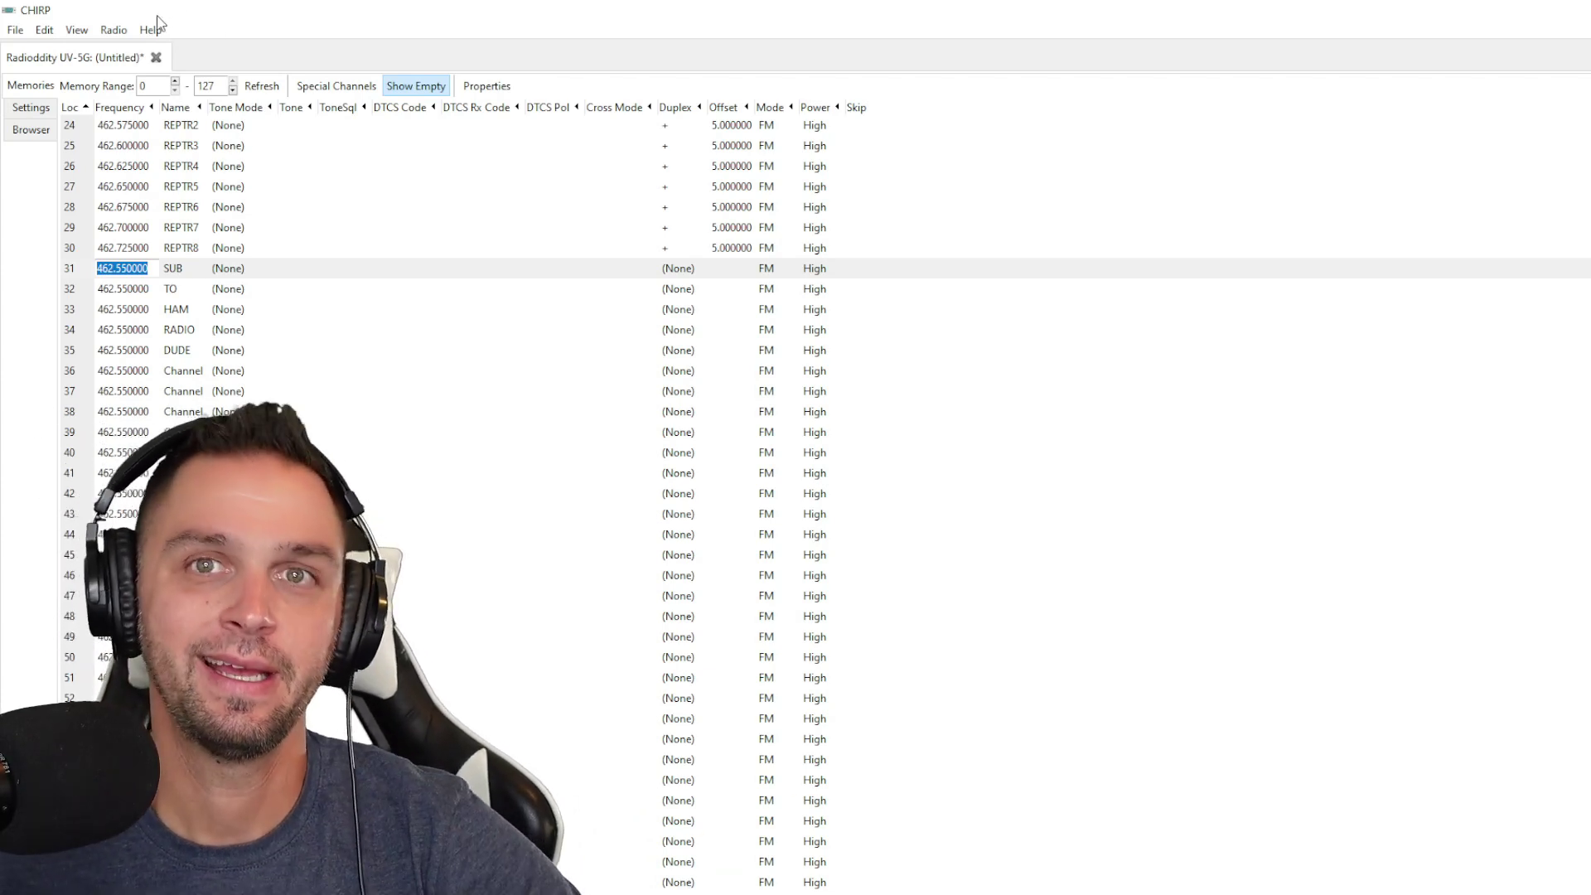
# Step: Run a RepeaterBook proximity query for 2-meter repeaters within 20 miles
pyautogui.click(113, 30)
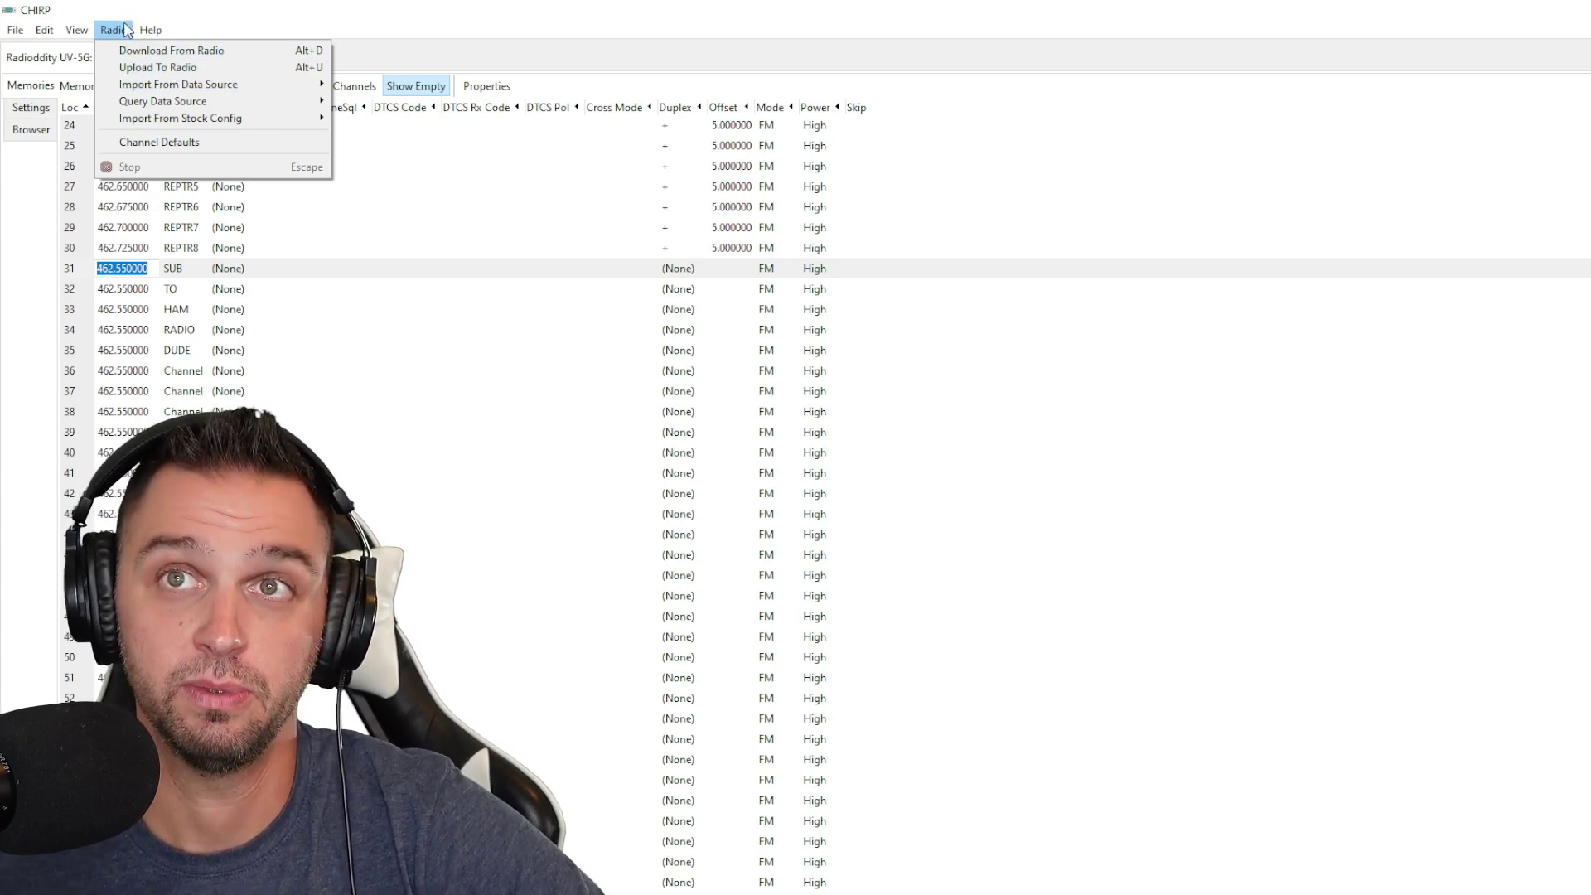
pyautogui.moveTo(157, 89)
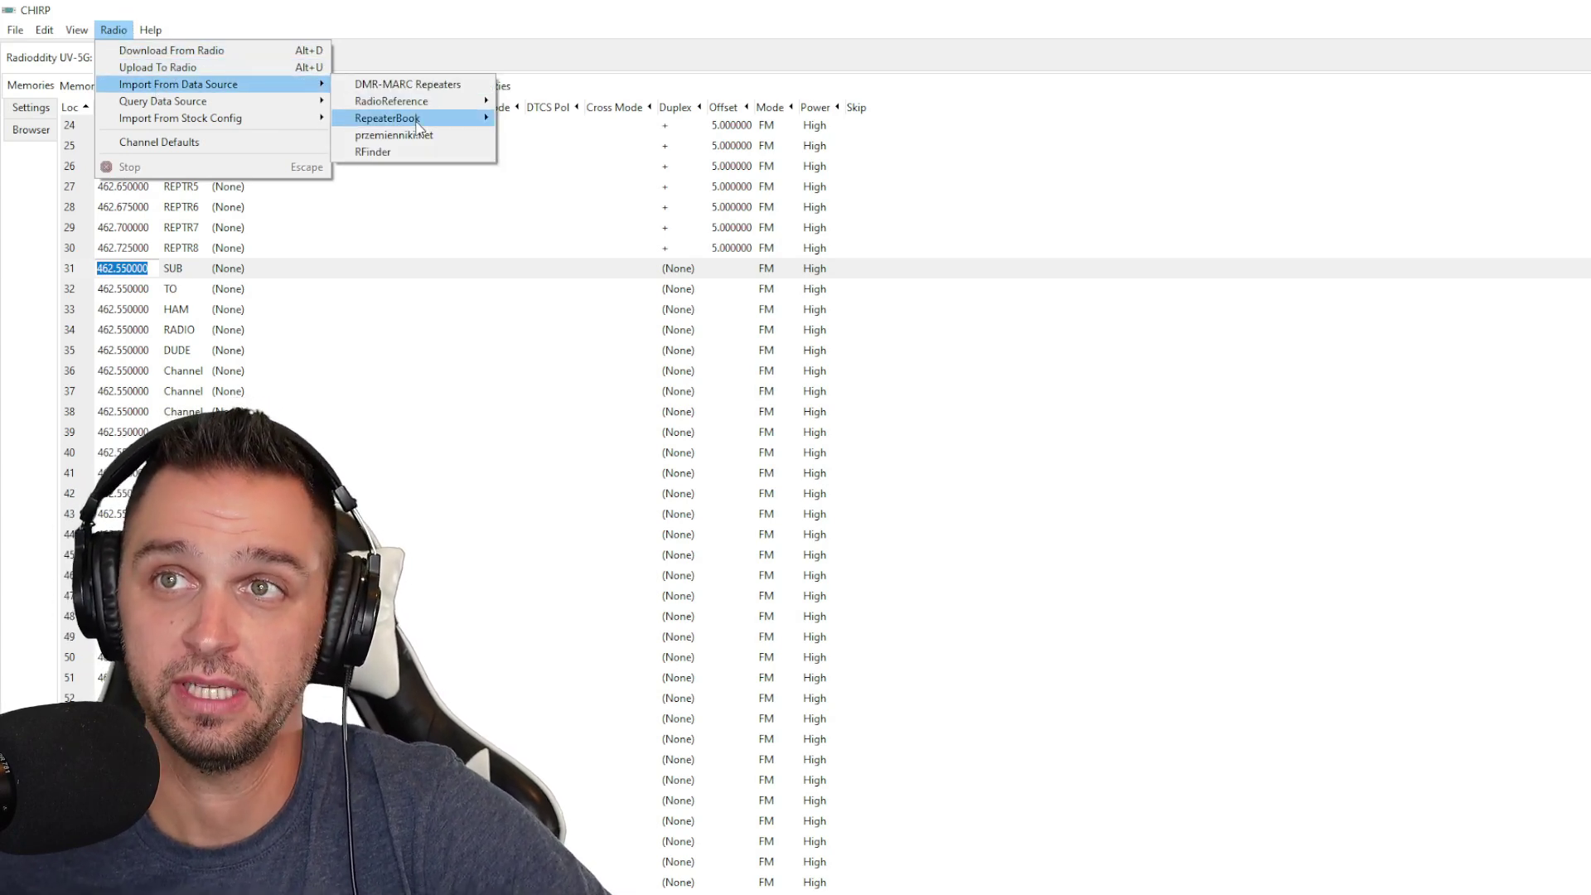
pyautogui.moveTo(415, 117)
pyautogui.click(522, 138)
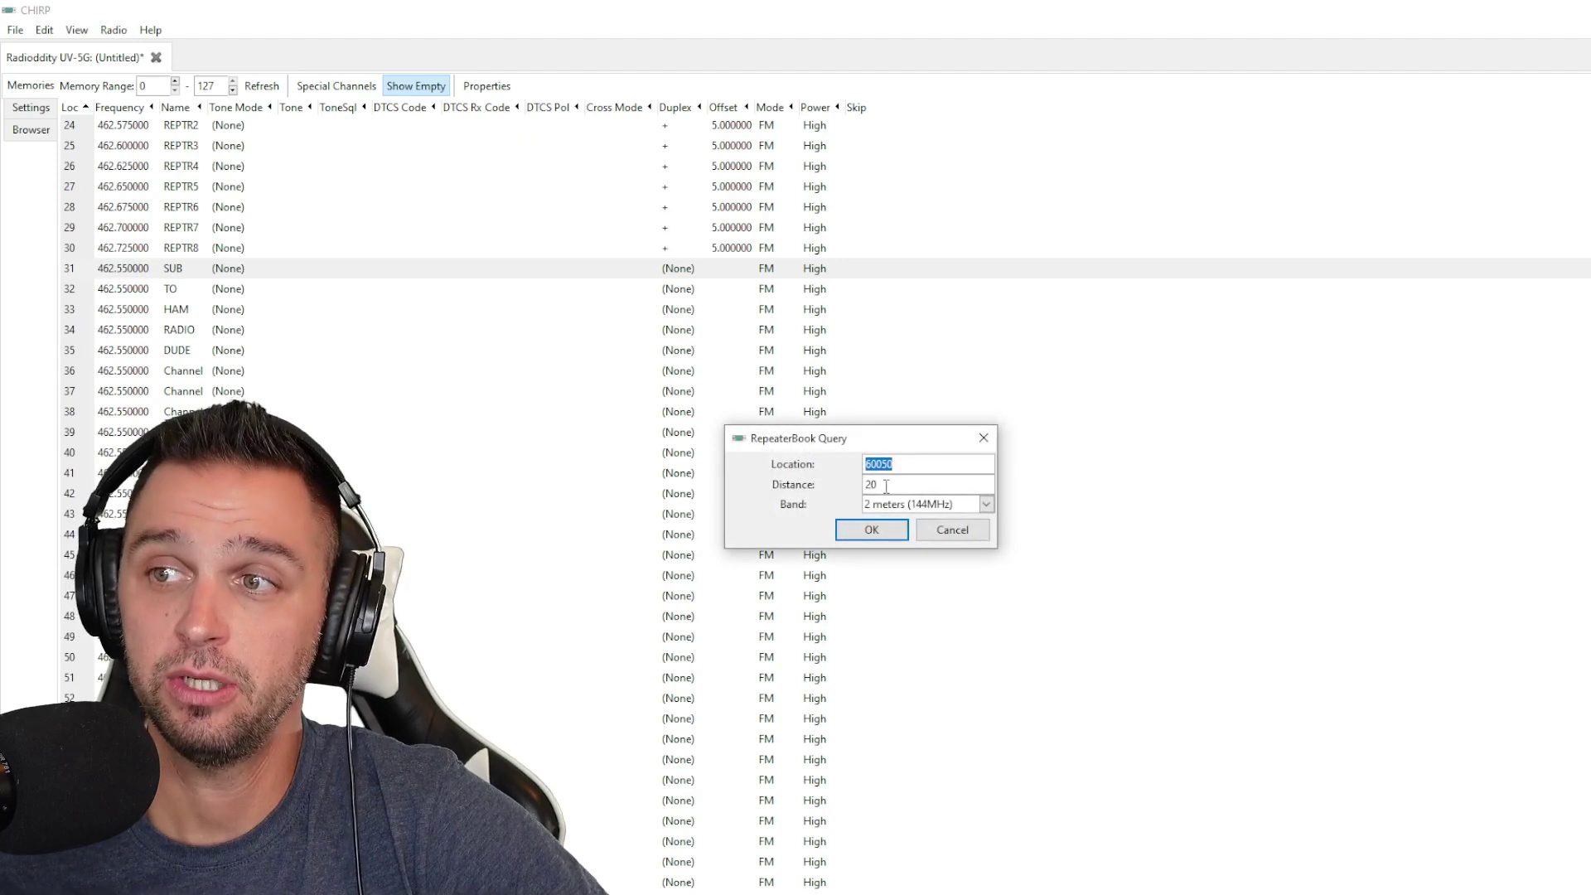
pyautogui.click(872, 531)
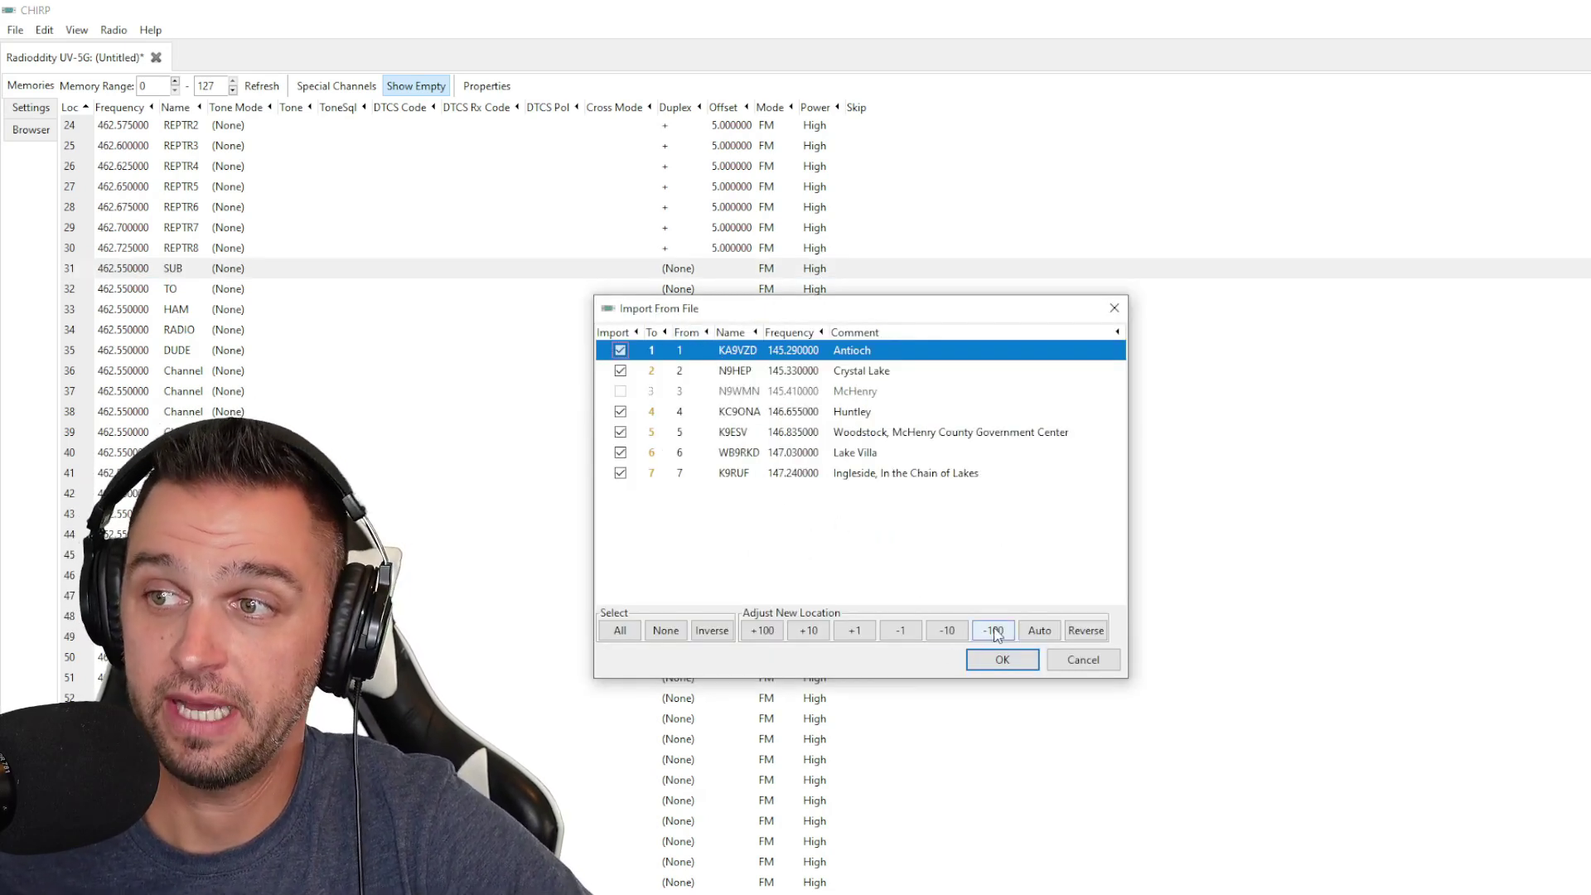
# Step: Number the import targets starting at channel 31 and import the checked repeaters
pyautogui.click(1040, 632)
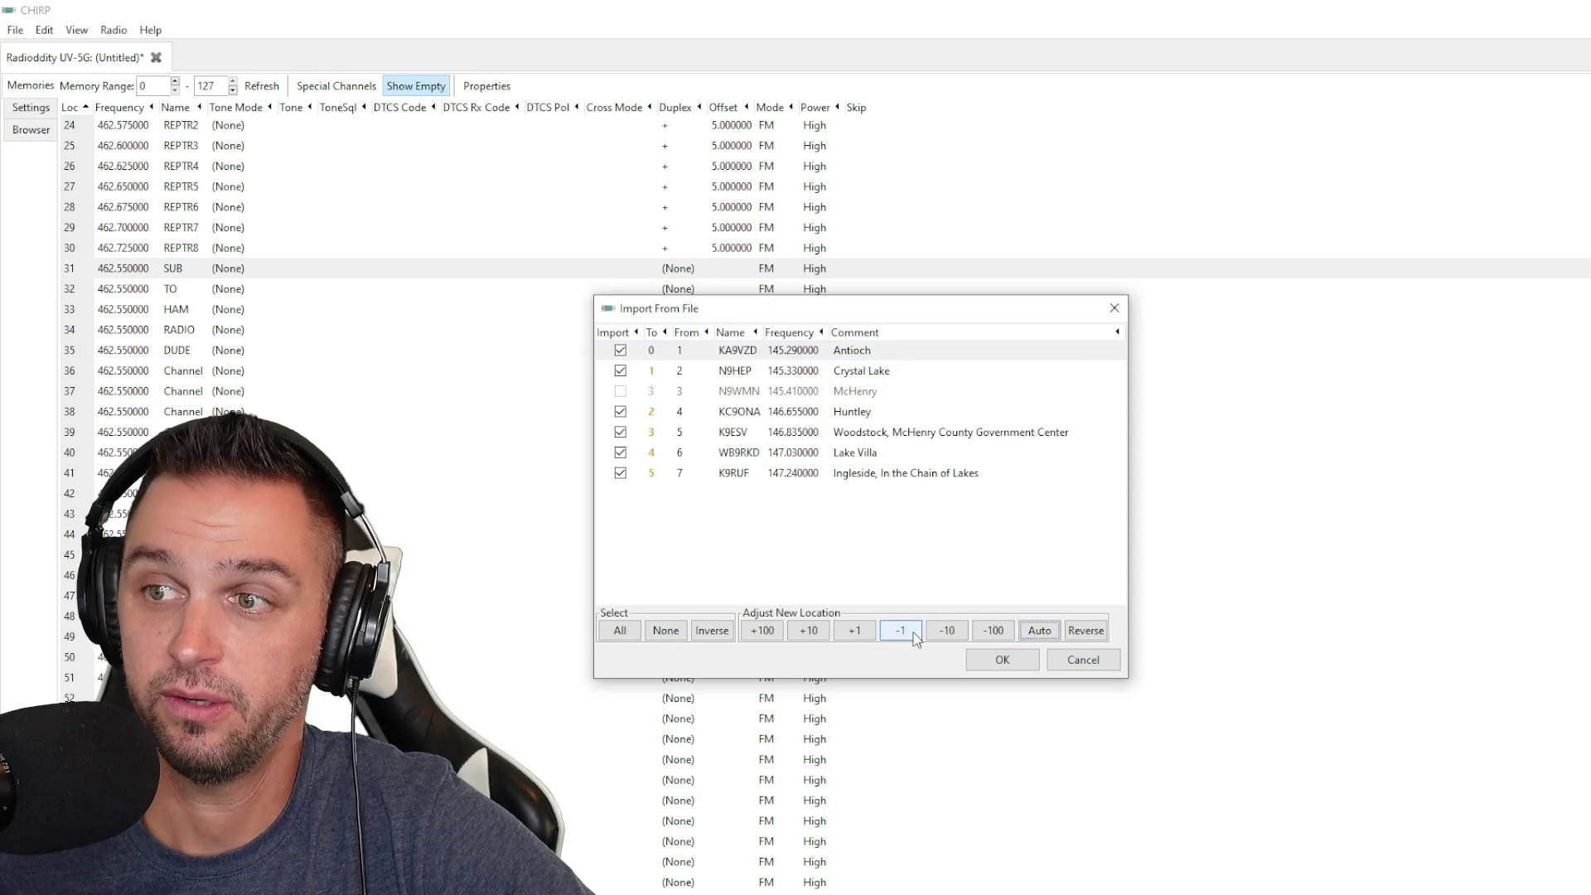
pyautogui.click(855, 631)
pyautogui.click(808, 630)
pyautogui.click(804, 633)
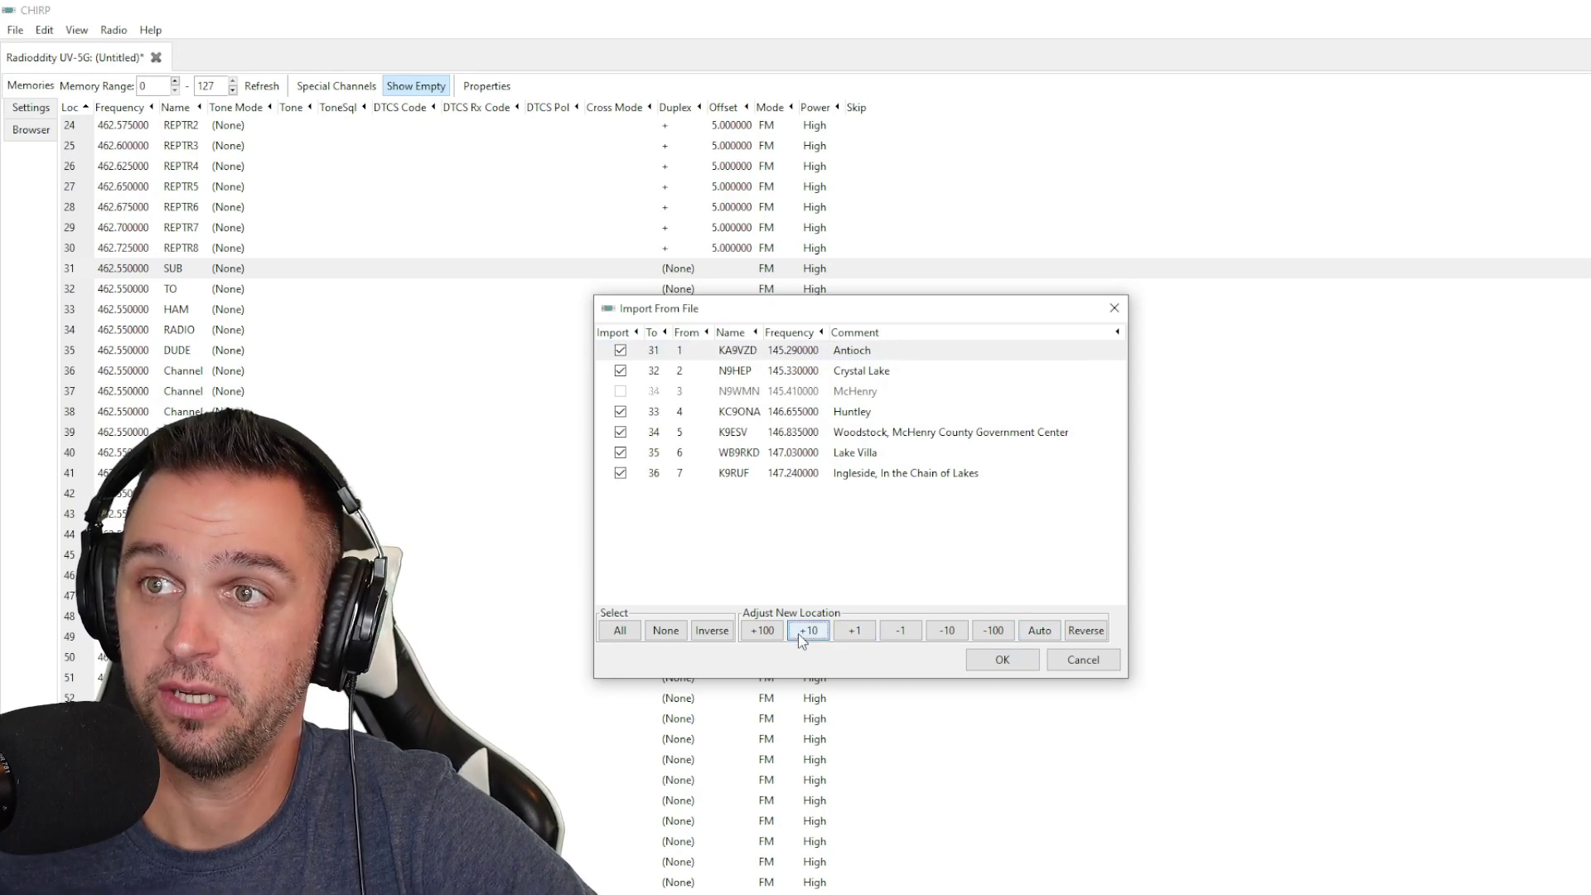
pyautogui.click(804, 634)
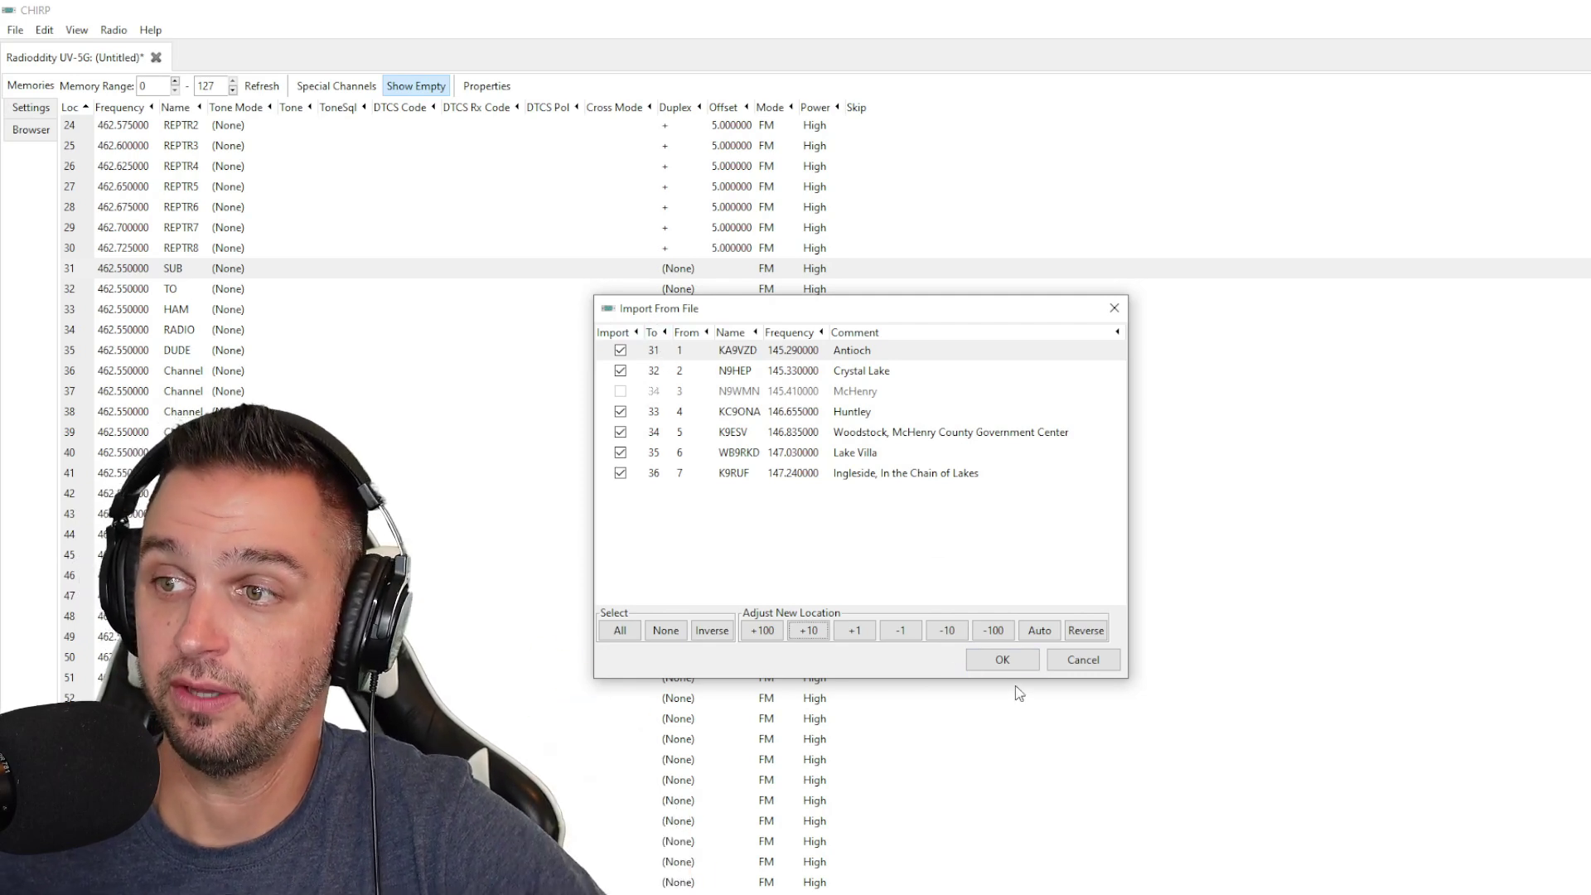
pyautogui.click(1003, 663)
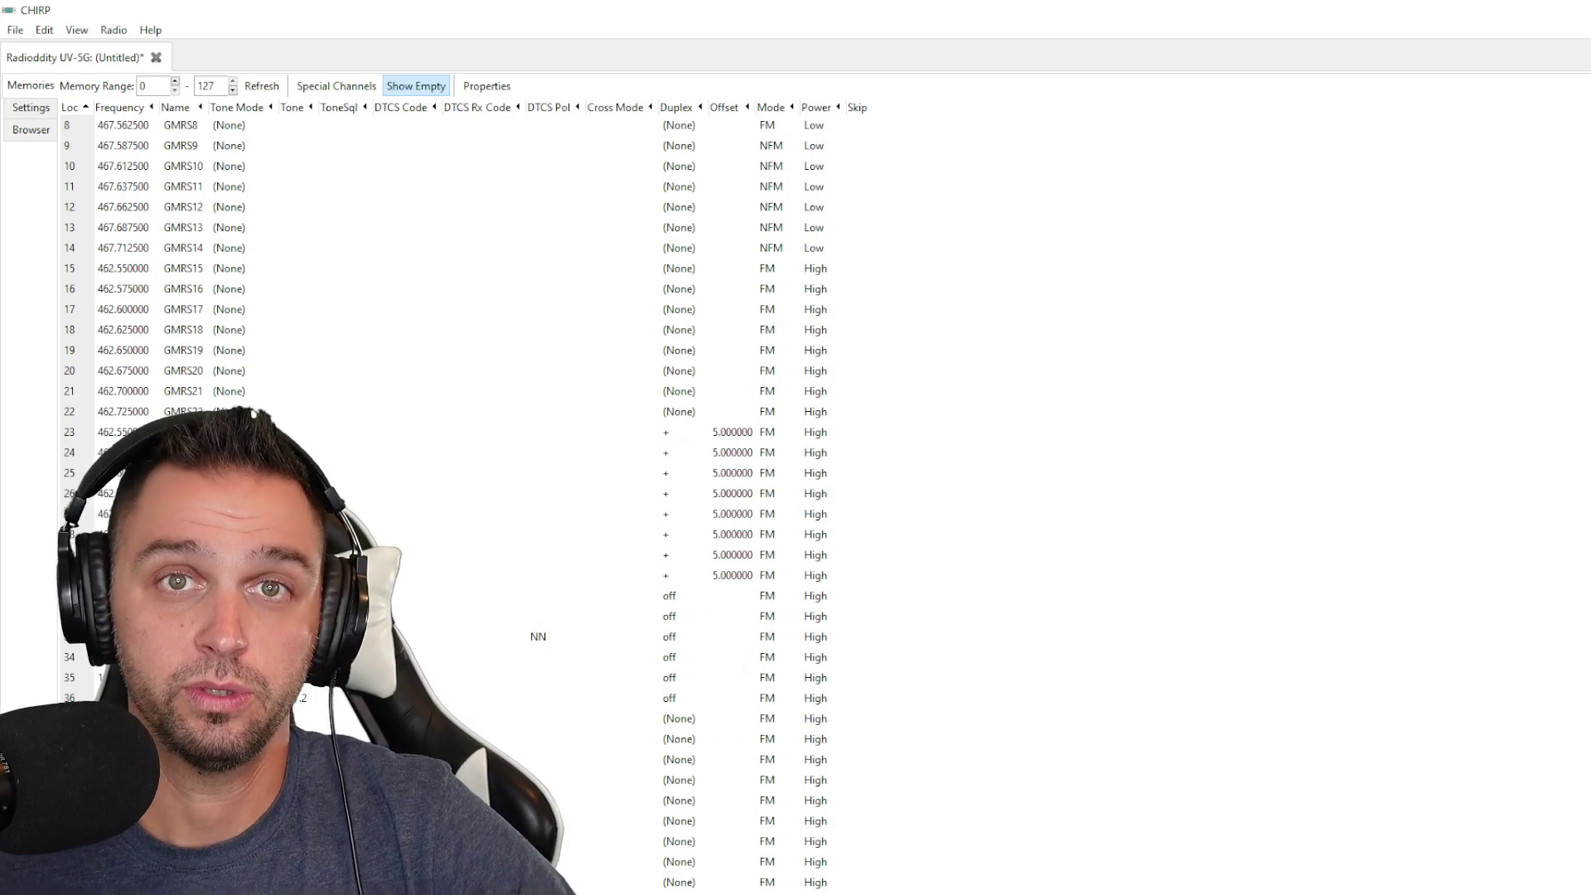
# Step: Upload CHIRP's channel list with the imported repeaters to the radio
pyautogui.click(114, 30)
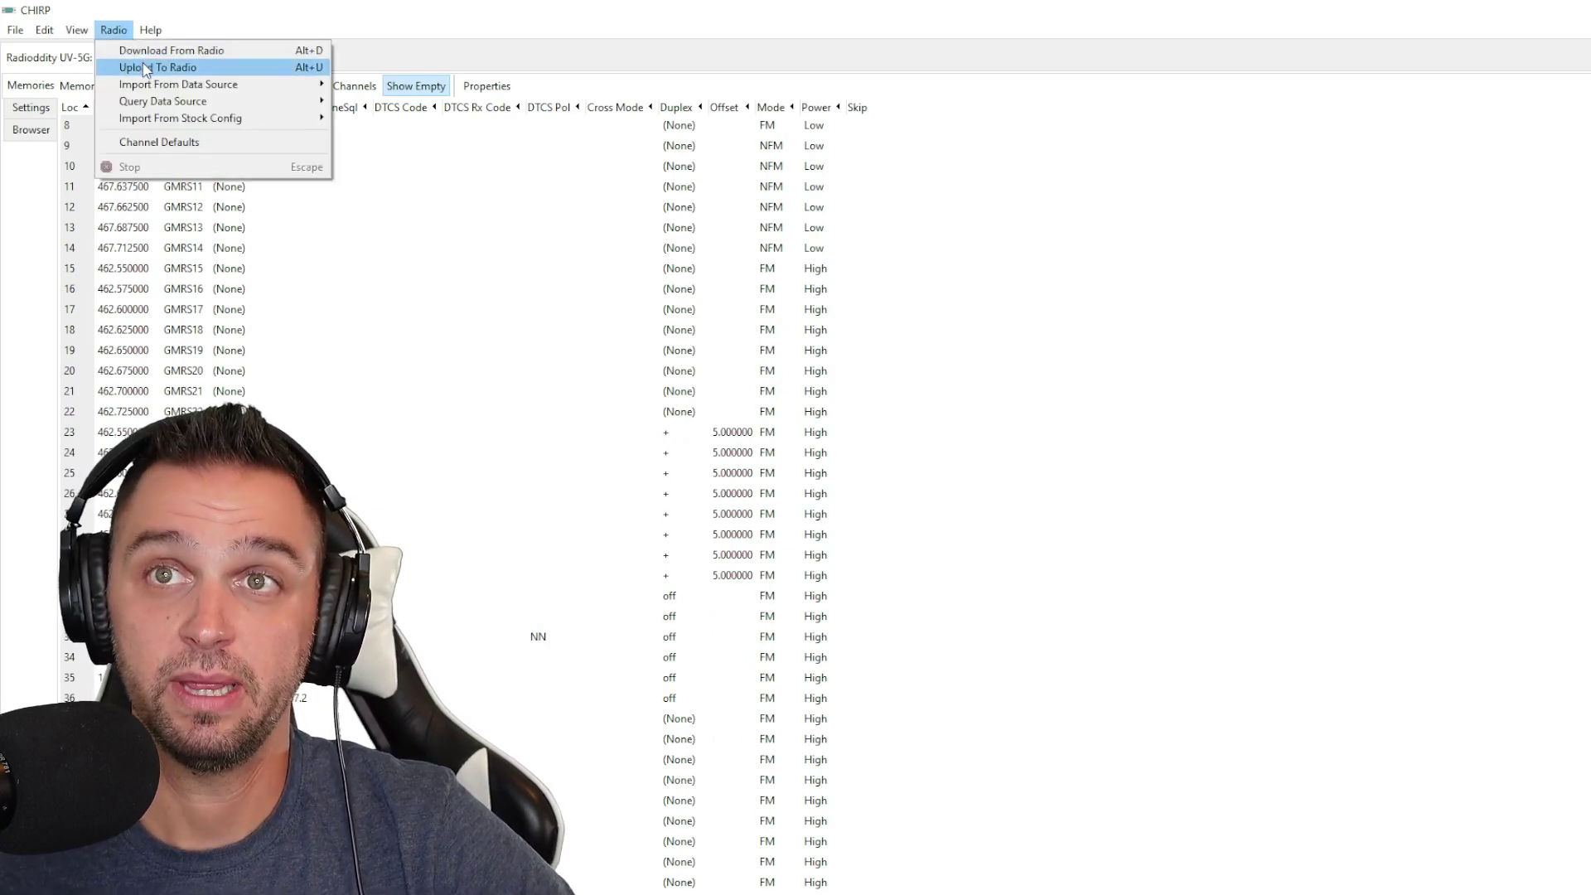
pyautogui.click(131, 67)
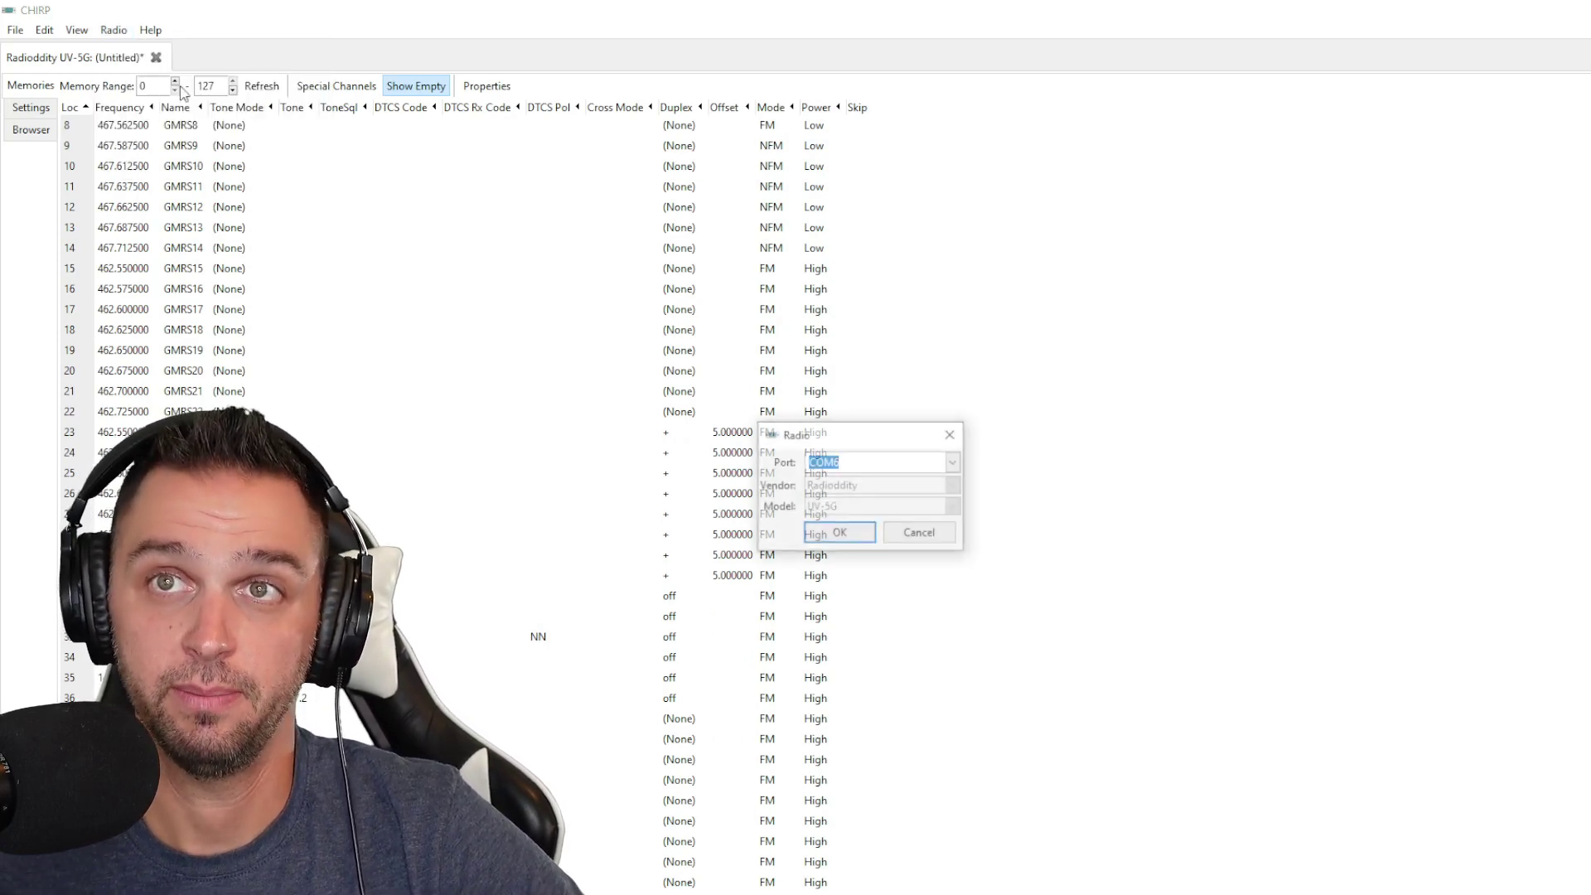
pyautogui.click(853, 537)
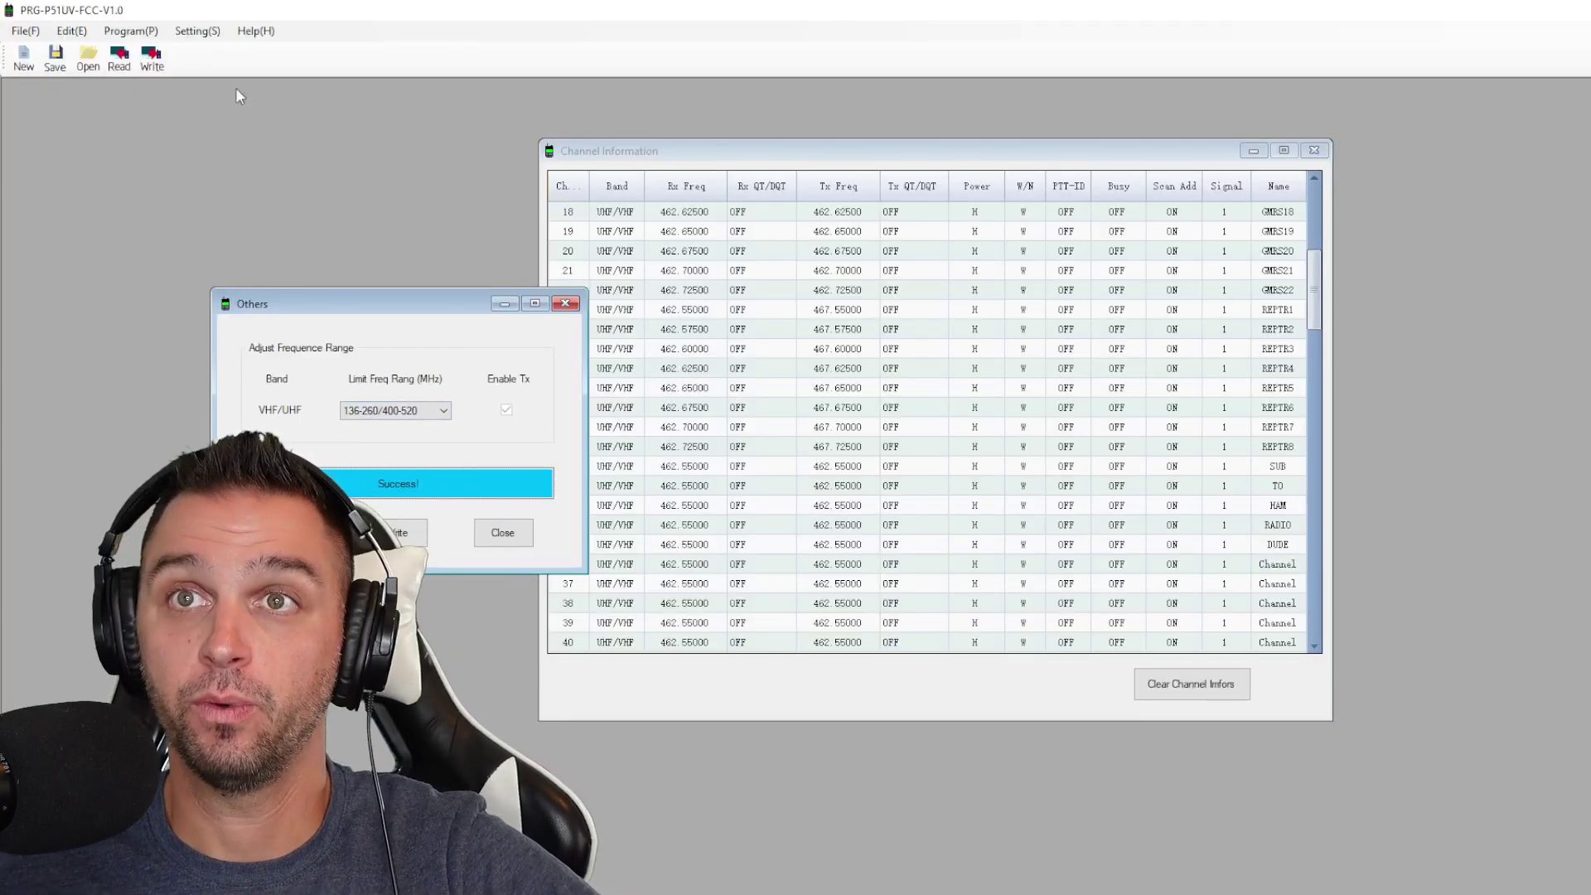
# Step: Read the radio back, showing repeaters 145.29000–147.24000 in channels 31–36, and close the Others window
pyautogui.click(197, 31)
pyautogui.click(163, 50)
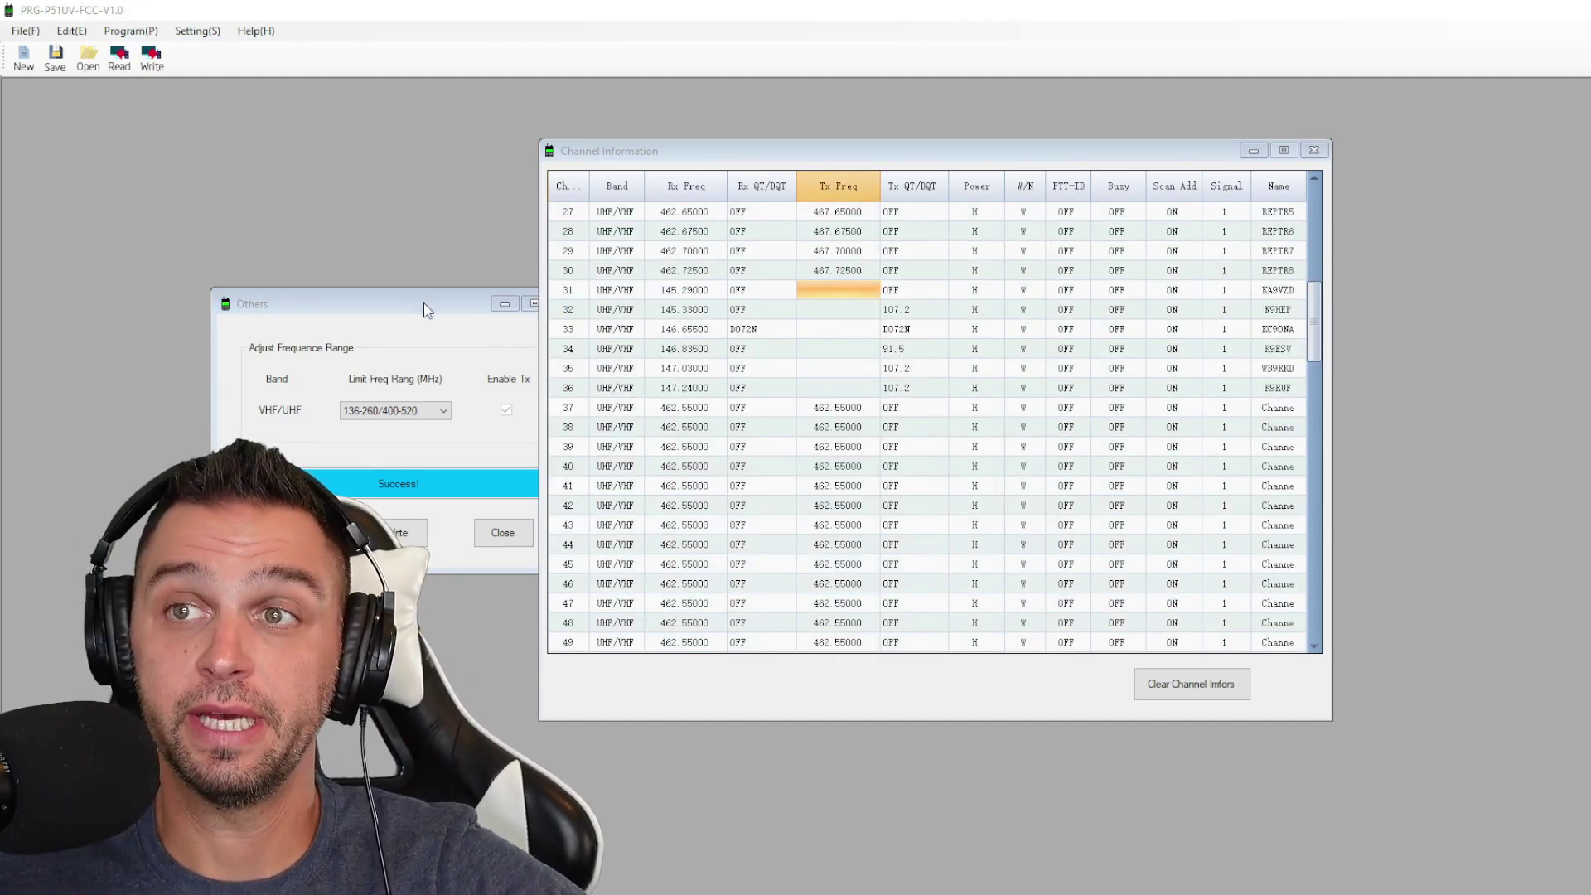
pyautogui.moveTo(424, 309); pyautogui.dragTo(116, 308)
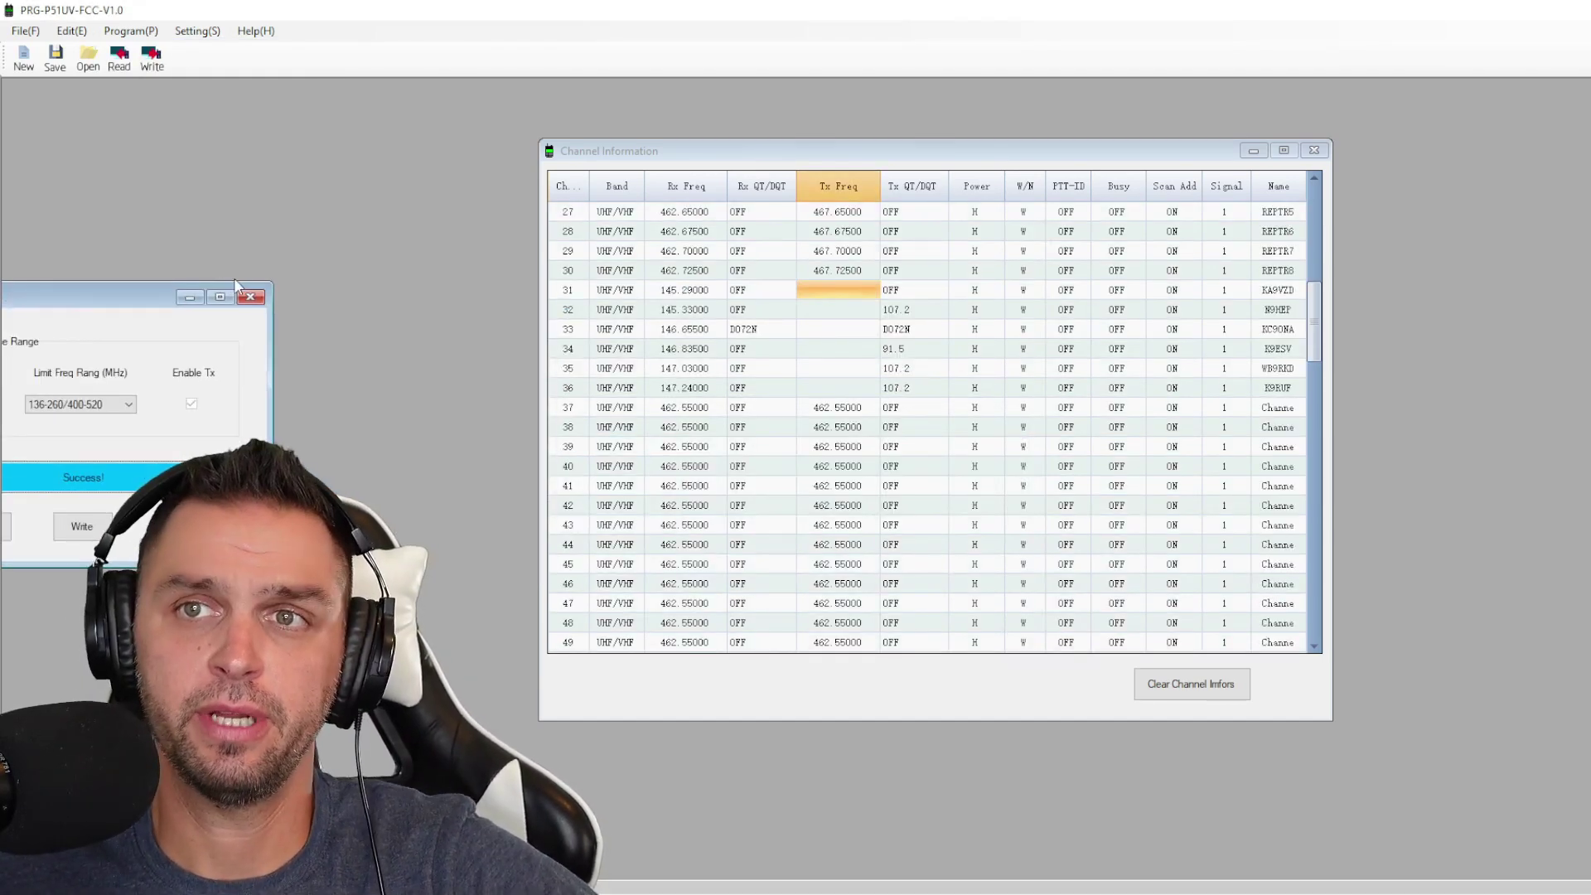
pyautogui.click(246, 297)
pyautogui.moveTo(788, 153); pyautogui.dragTo(799, 130)
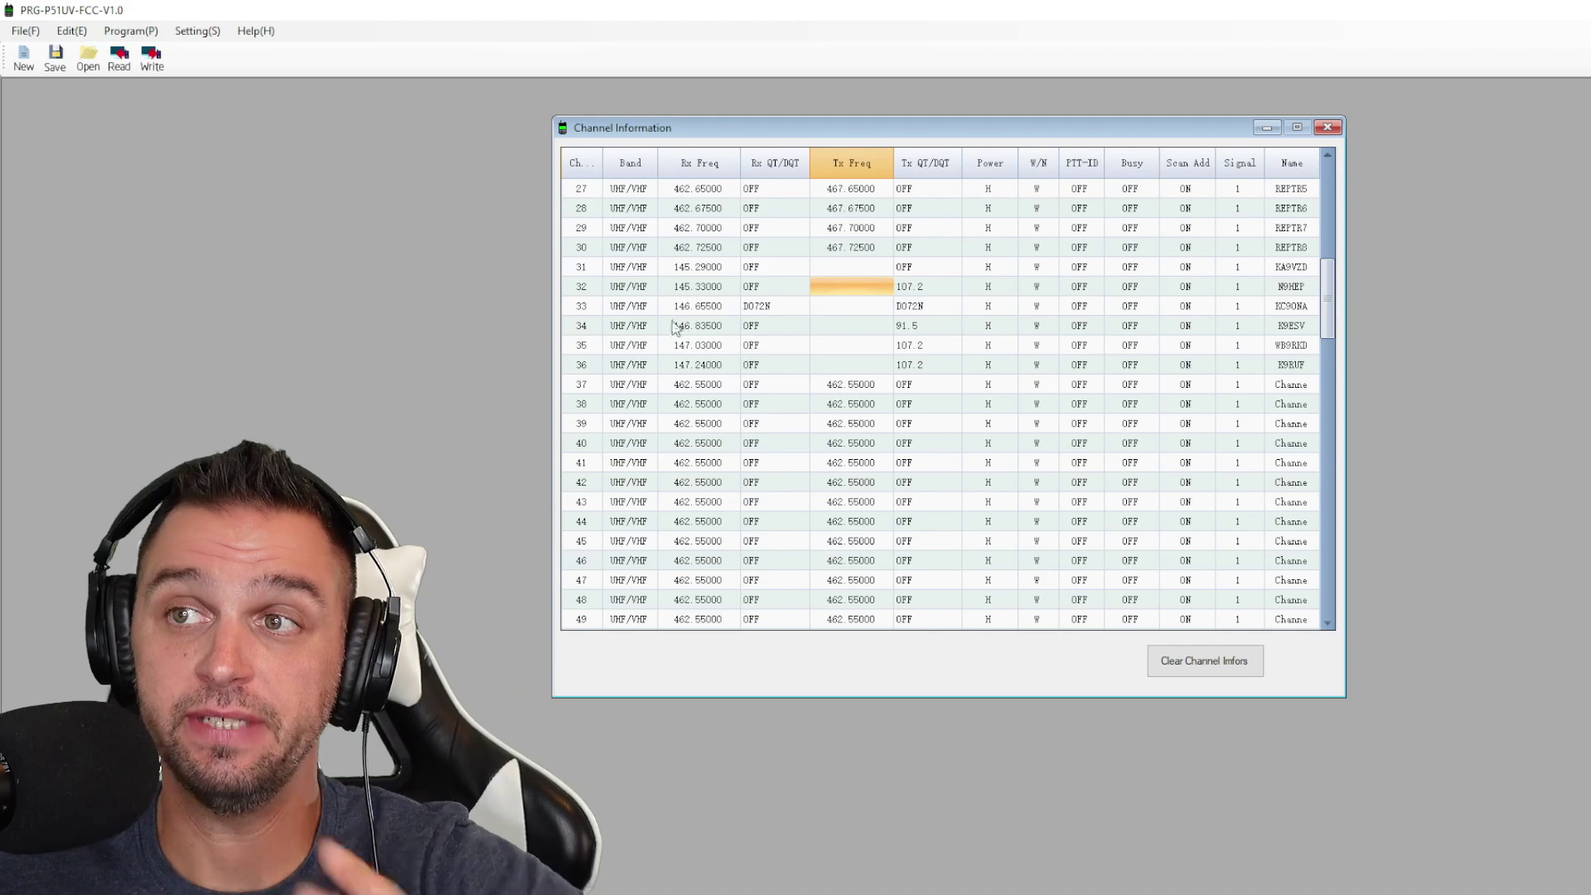
pyautogui.click(12, 33)
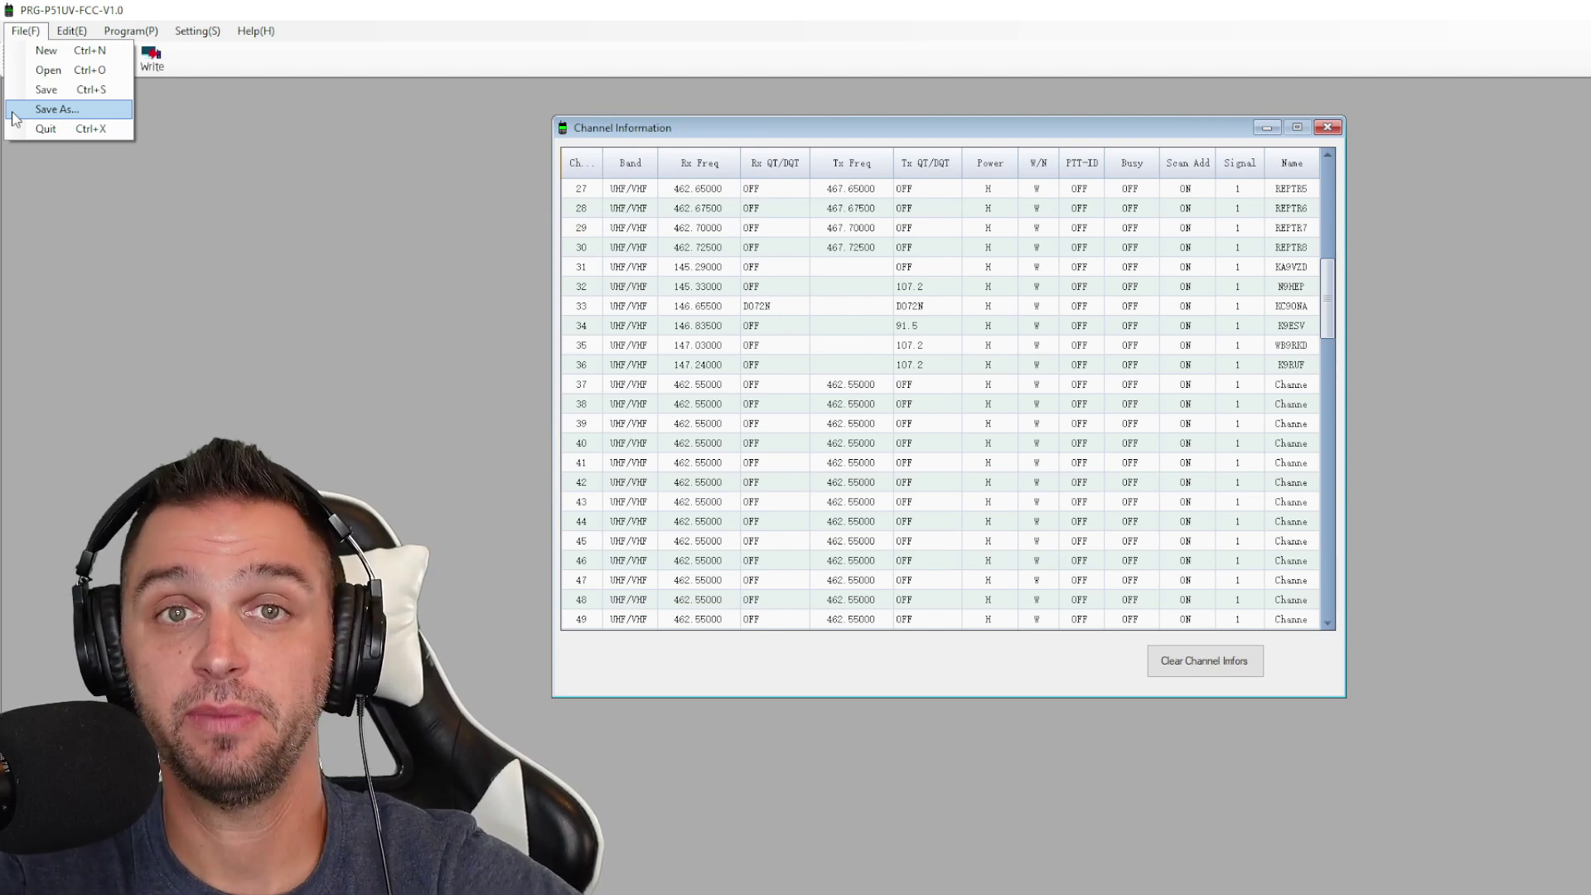
# Step: Save the channel data under a new name, working.xml, in Documents
pyautogui.click(49, 109)
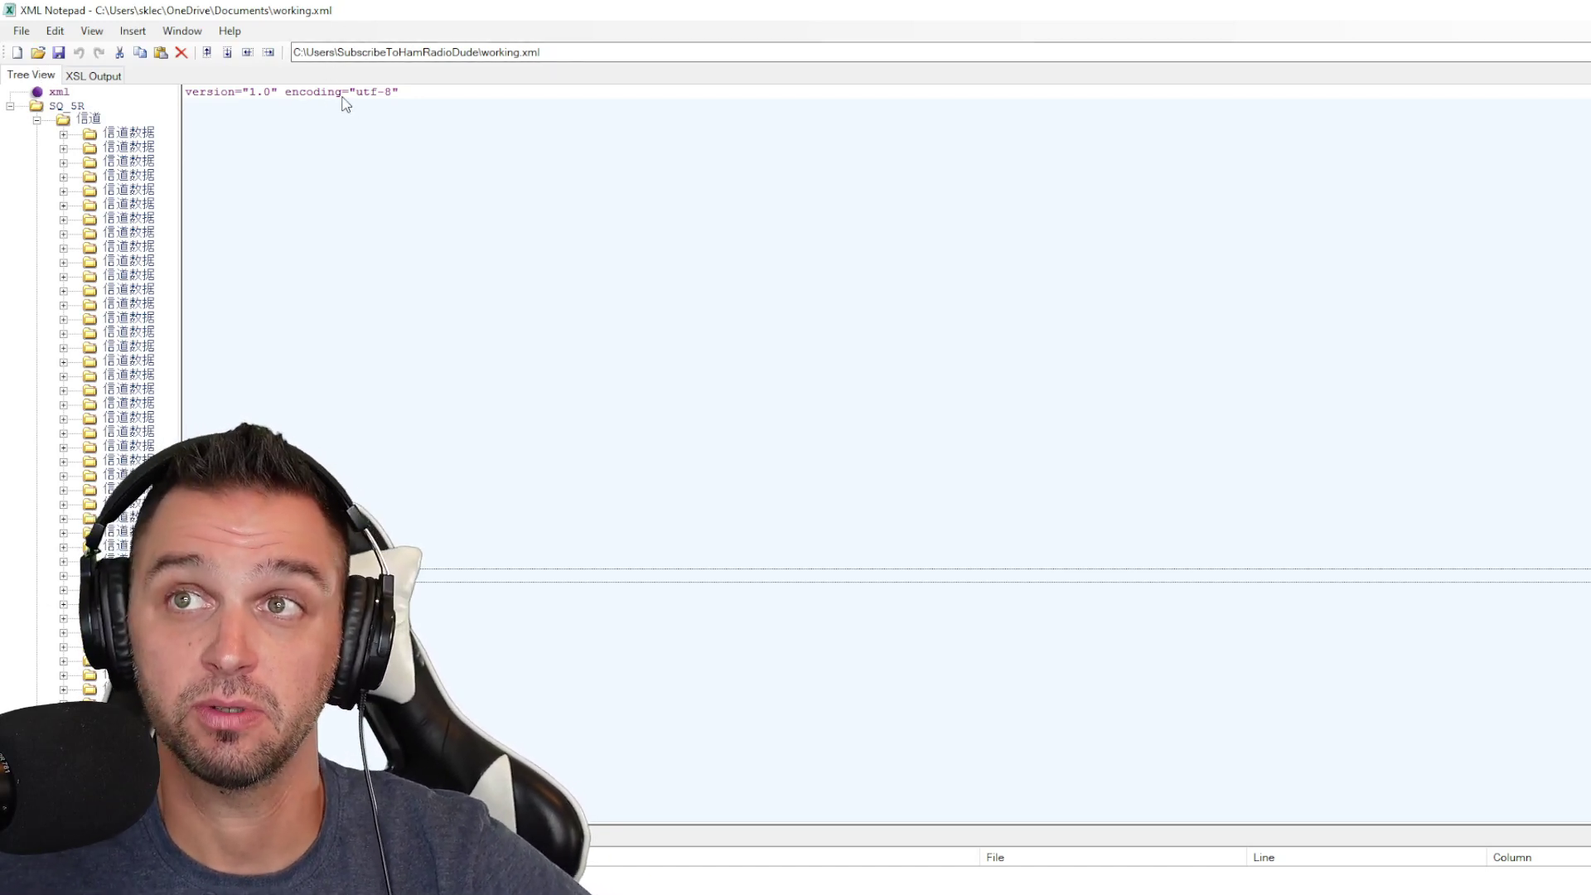
# Step: Expand the SQ_5R root and its 信道 node to list the channel records
pyautogui.click(37, 120)
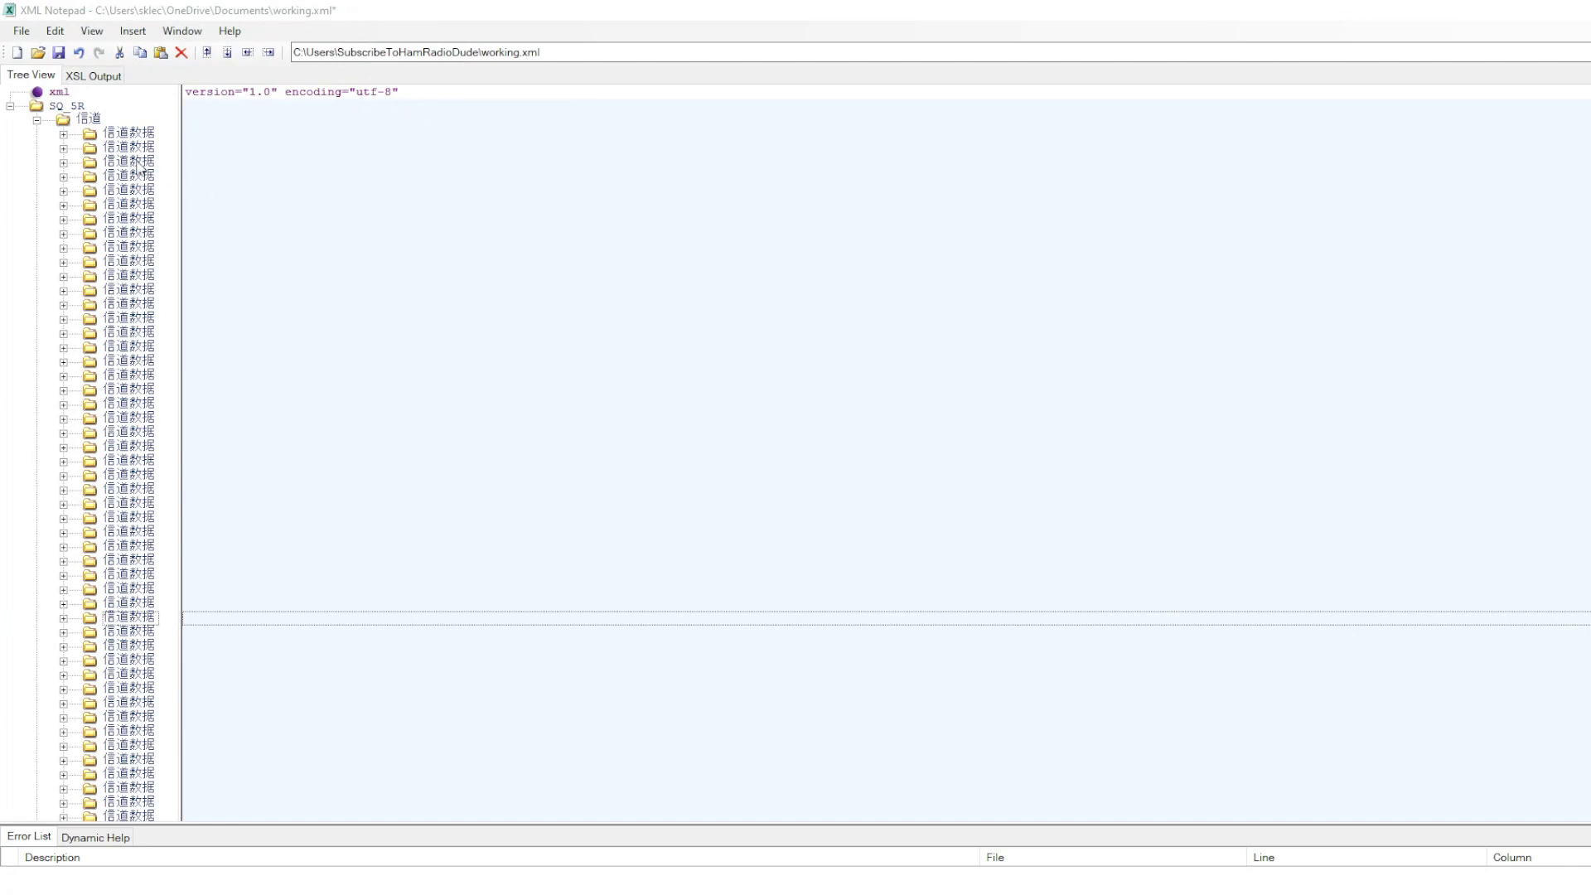
pyautogui.click(38, 121)
pyautogui.click(10, 106)
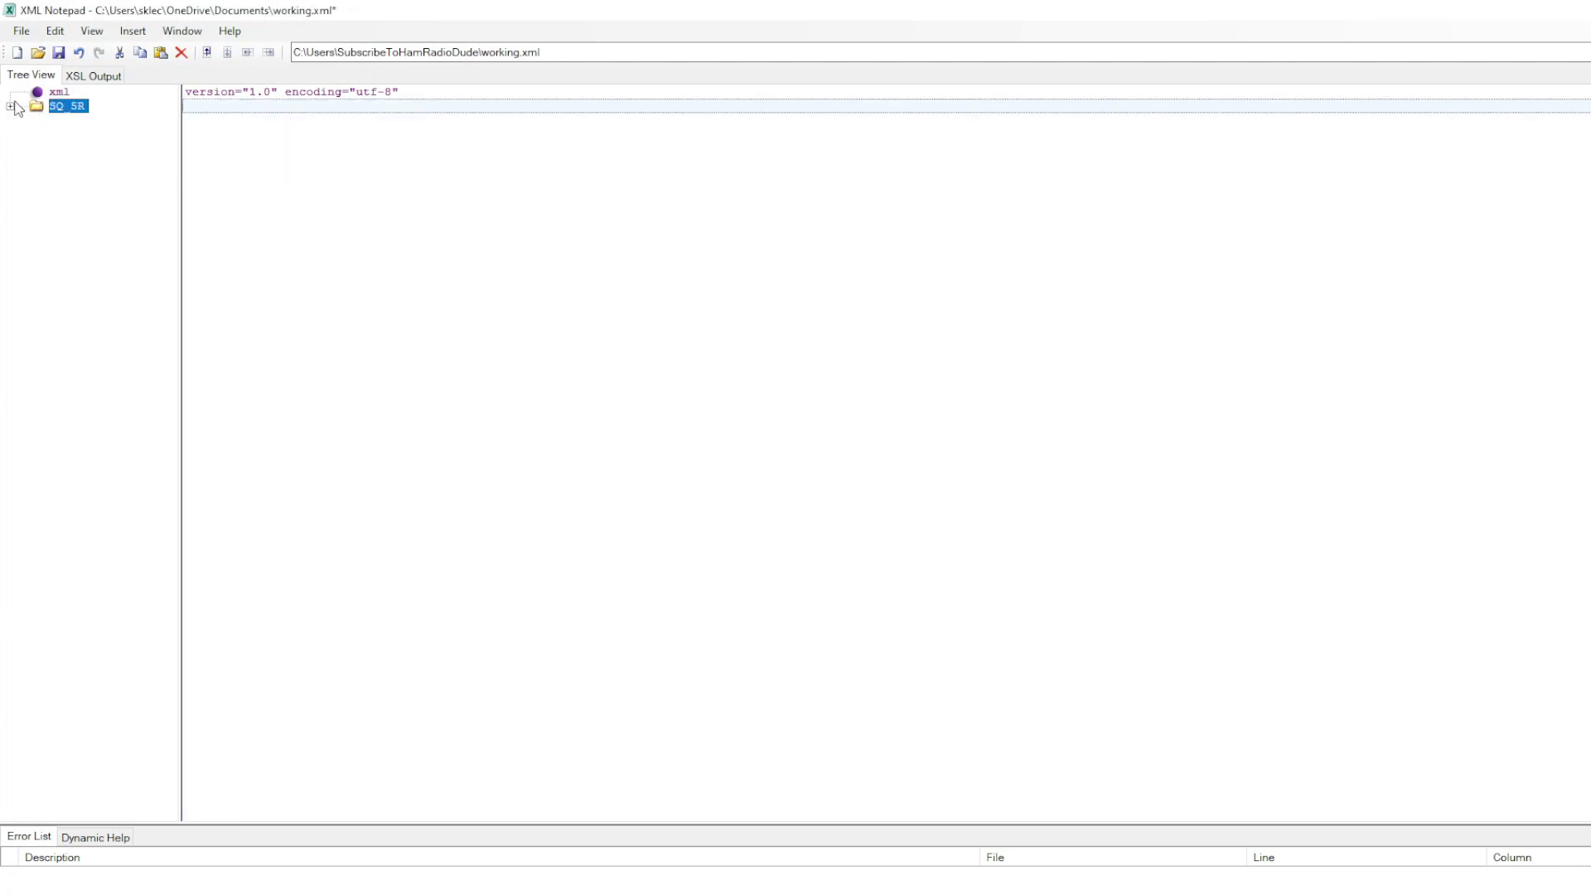
pyautogui.click(11, 106)
pyautogui.click(37, 121)
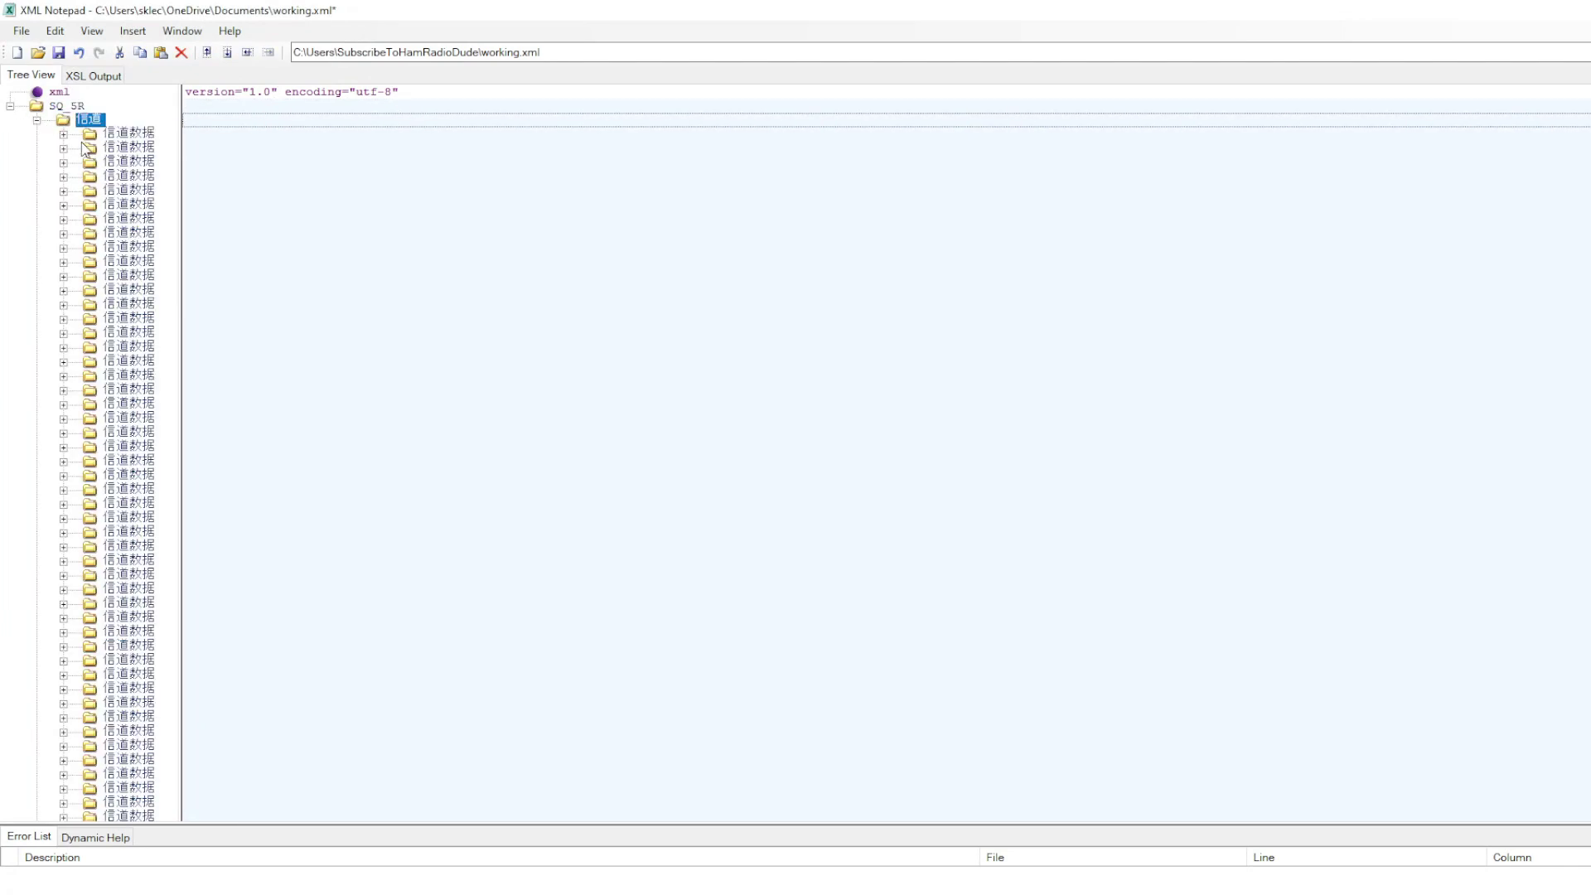
pyautogui.click(37, 120)
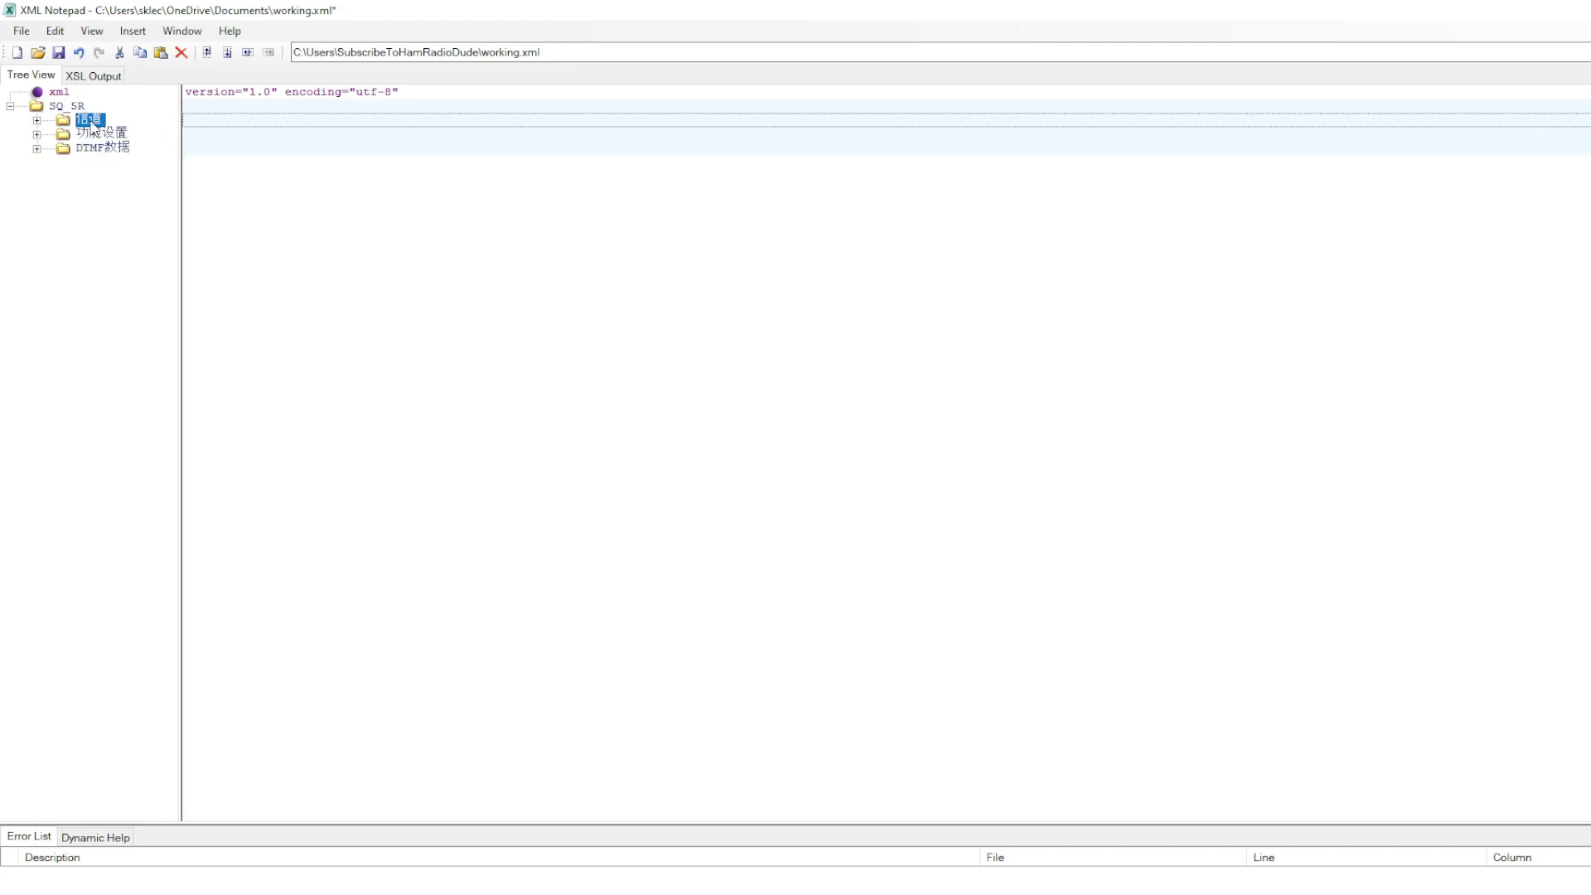
pyautogui.click(37, 120)
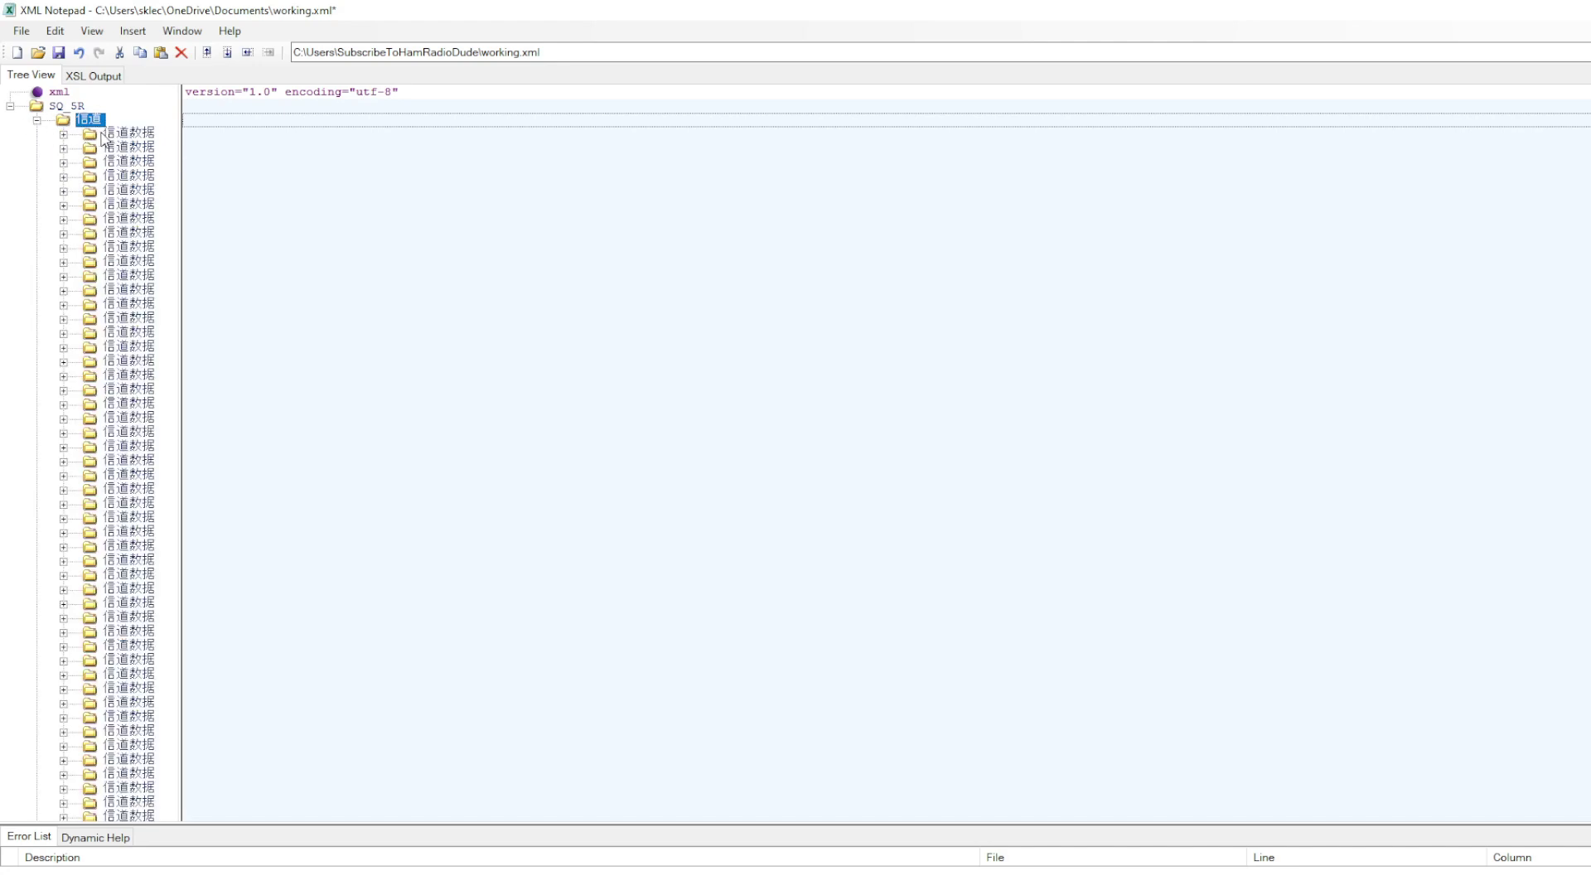
pyautogui.scroll(-1, 97, 139)
pyautogui.scroll(1, 97, 139)
pyautogui.scroll(-1, 75, 265)
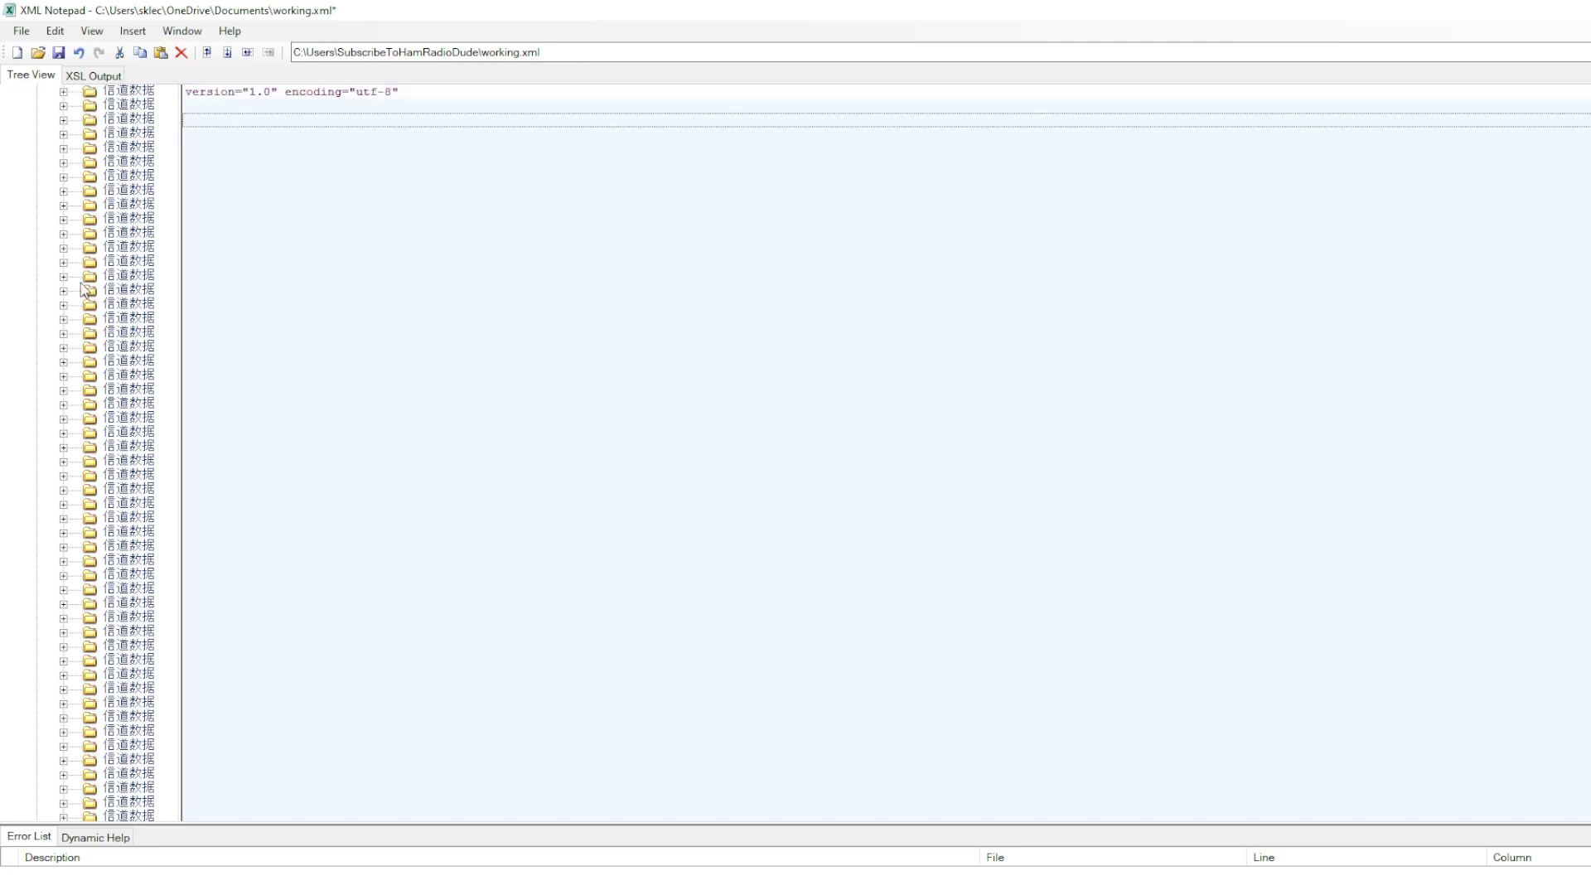
pyautogui.scroll(1, 73, 340)
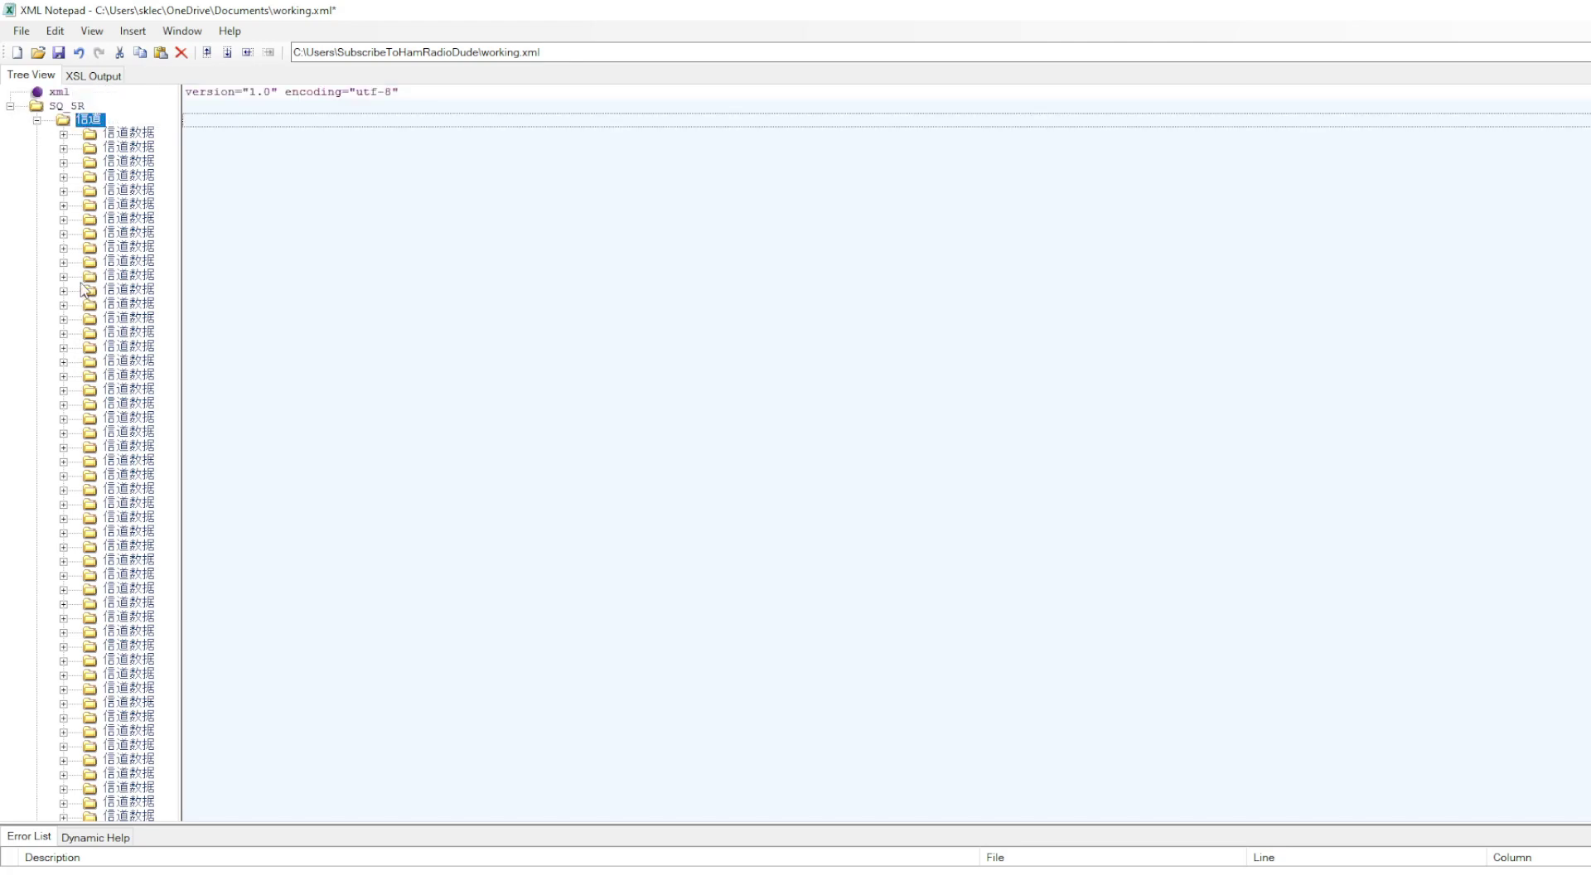
# Step: Expand the 信道数据 records for channels 31, 32 and 33 to show their fields
pyautogui.click(63, 532)
pyautogui.click(63, 532)
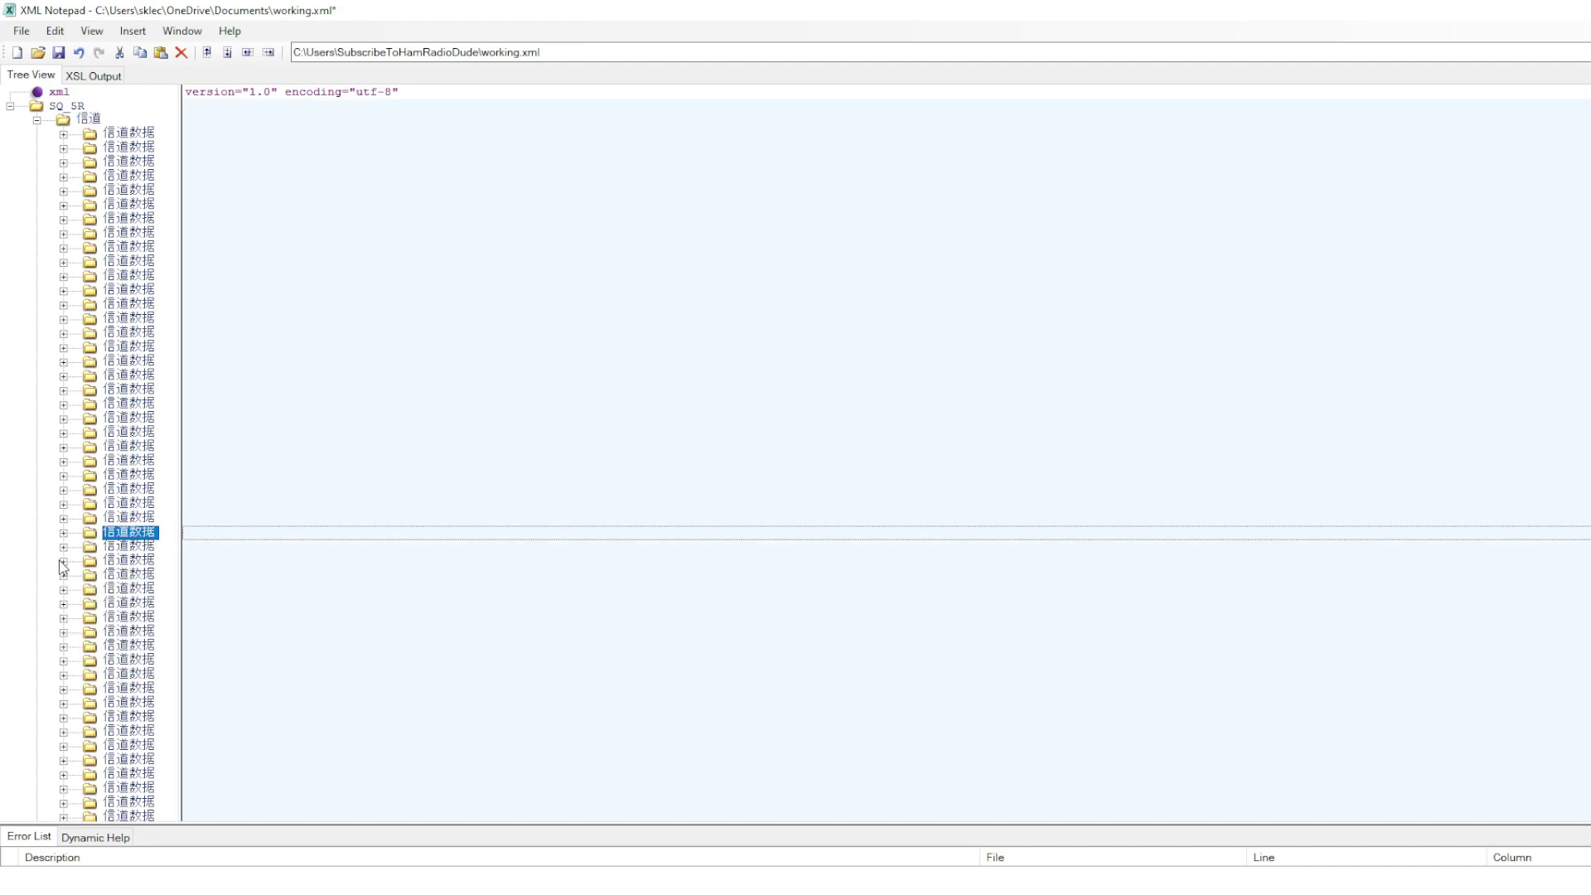
pyautogui.click(63, 575)
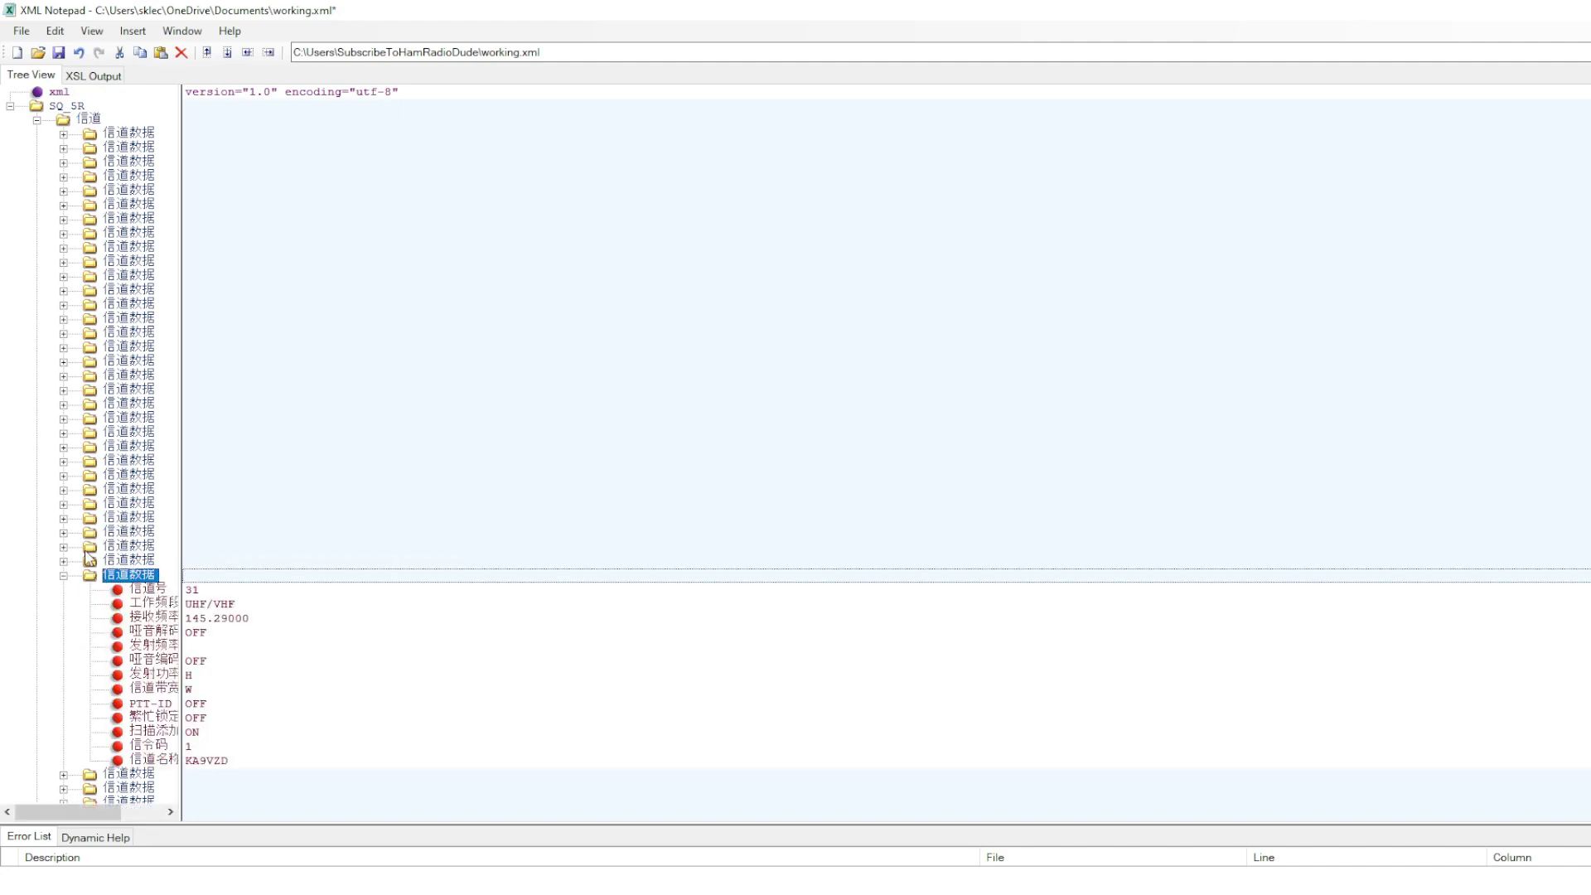
pyautogui.scroll(-2, 57, 709)
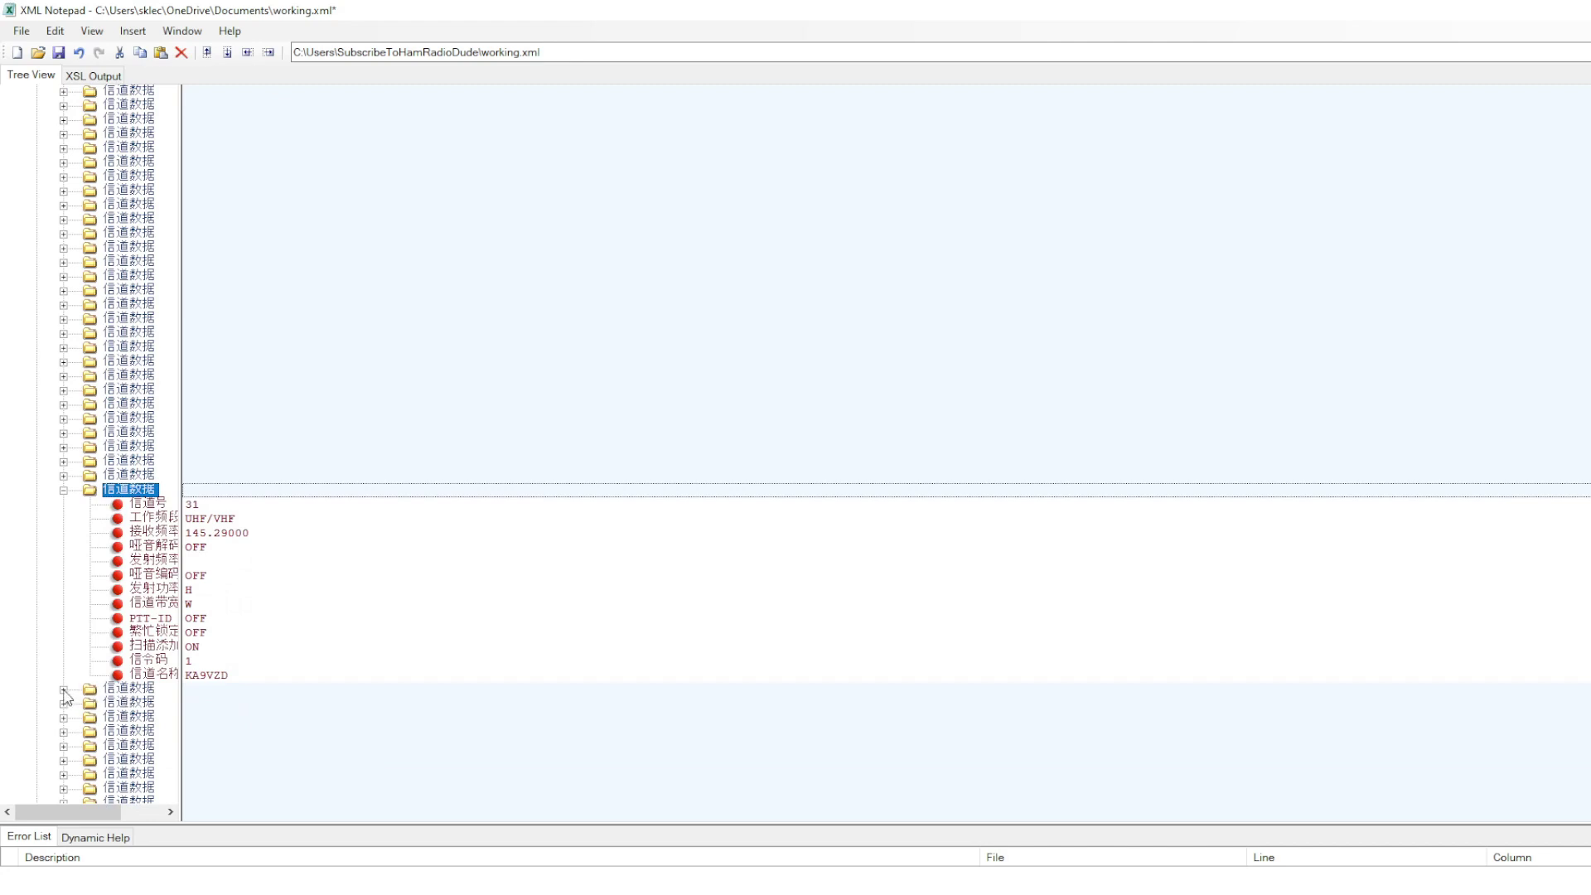
pyautogui.click(63, 689)
pyautogui.scroll(-5, 71, 707)
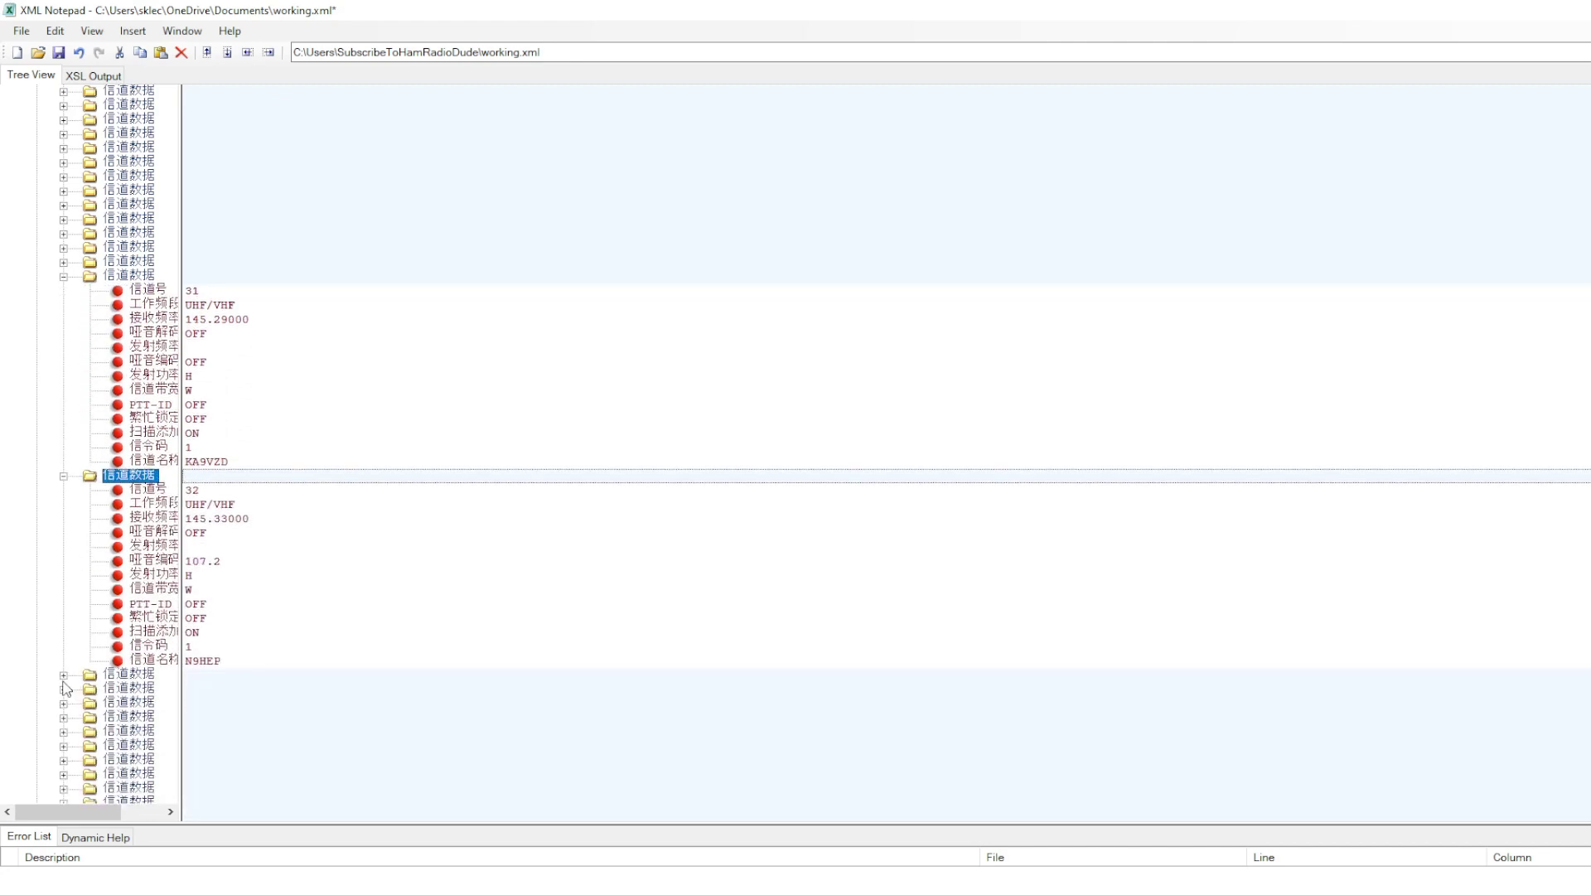
pyautogui.click(63, 676)
pyautogui.scroll(-9, 68, 685)
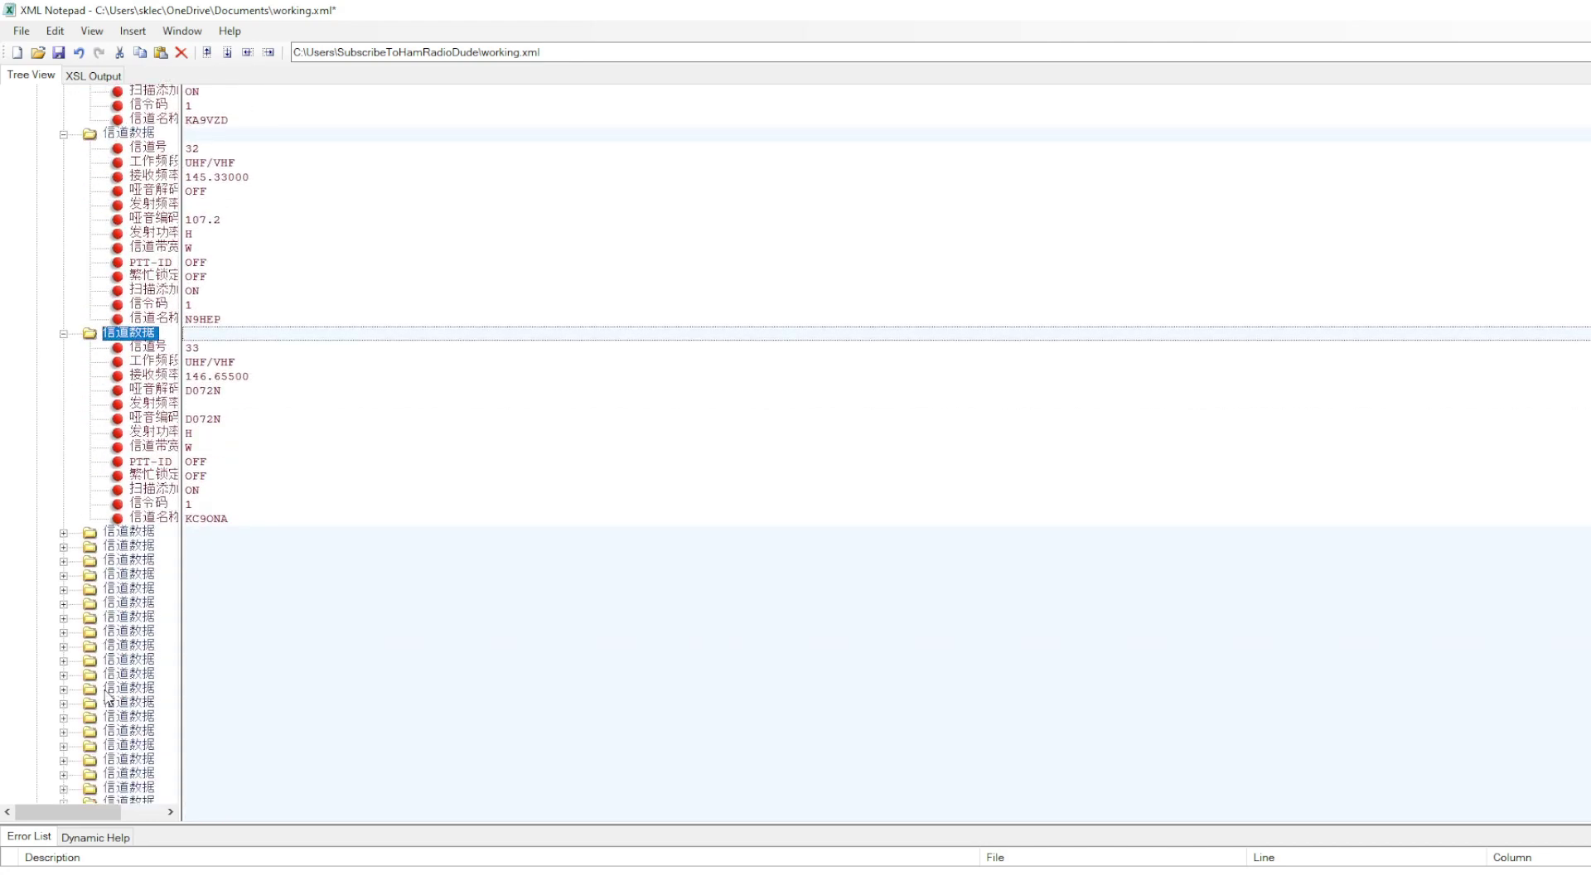
pyautogui.scroll(-1, 107, 698)
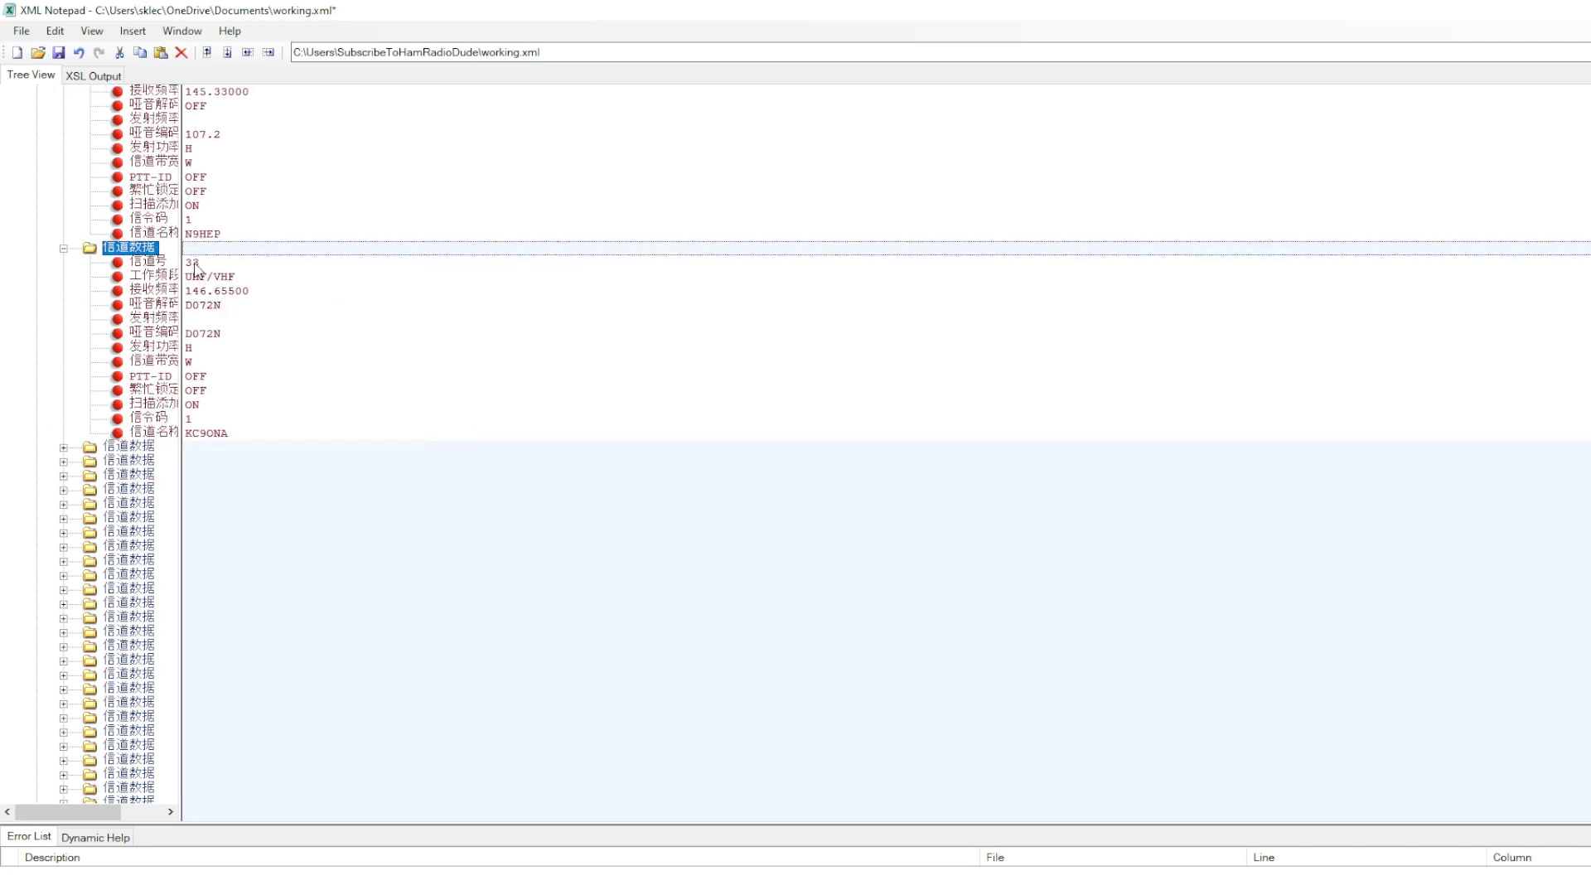
pyautogui.scroll(2, 196, 269)
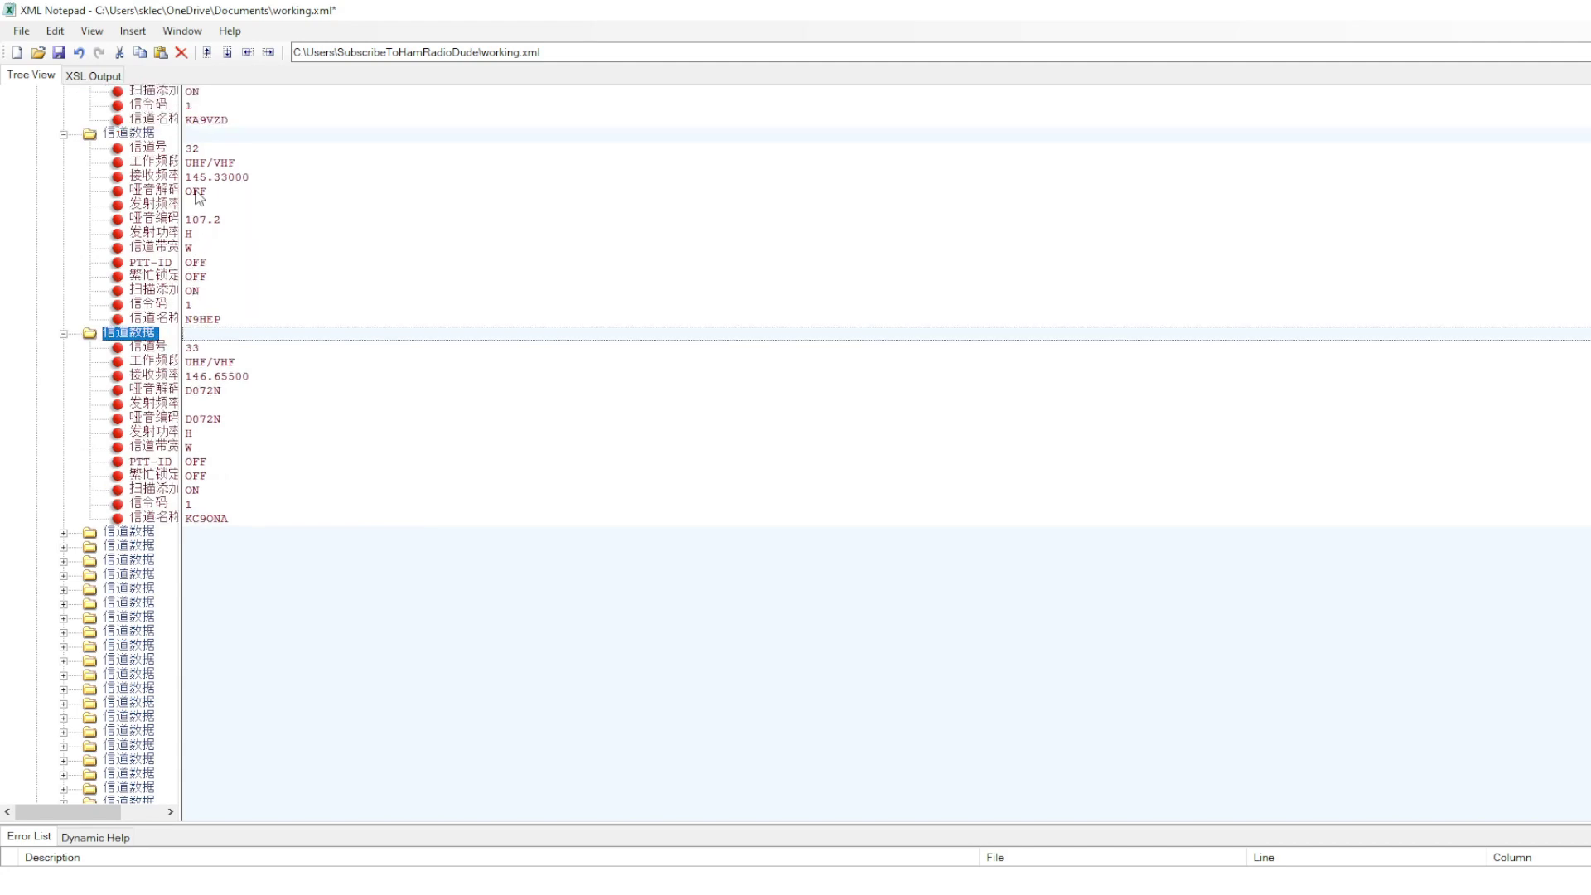
# Step: Enter 144.73000 in channel 32's empty 发射频率 field and save working.xml
pyautogui.click(196, 206)
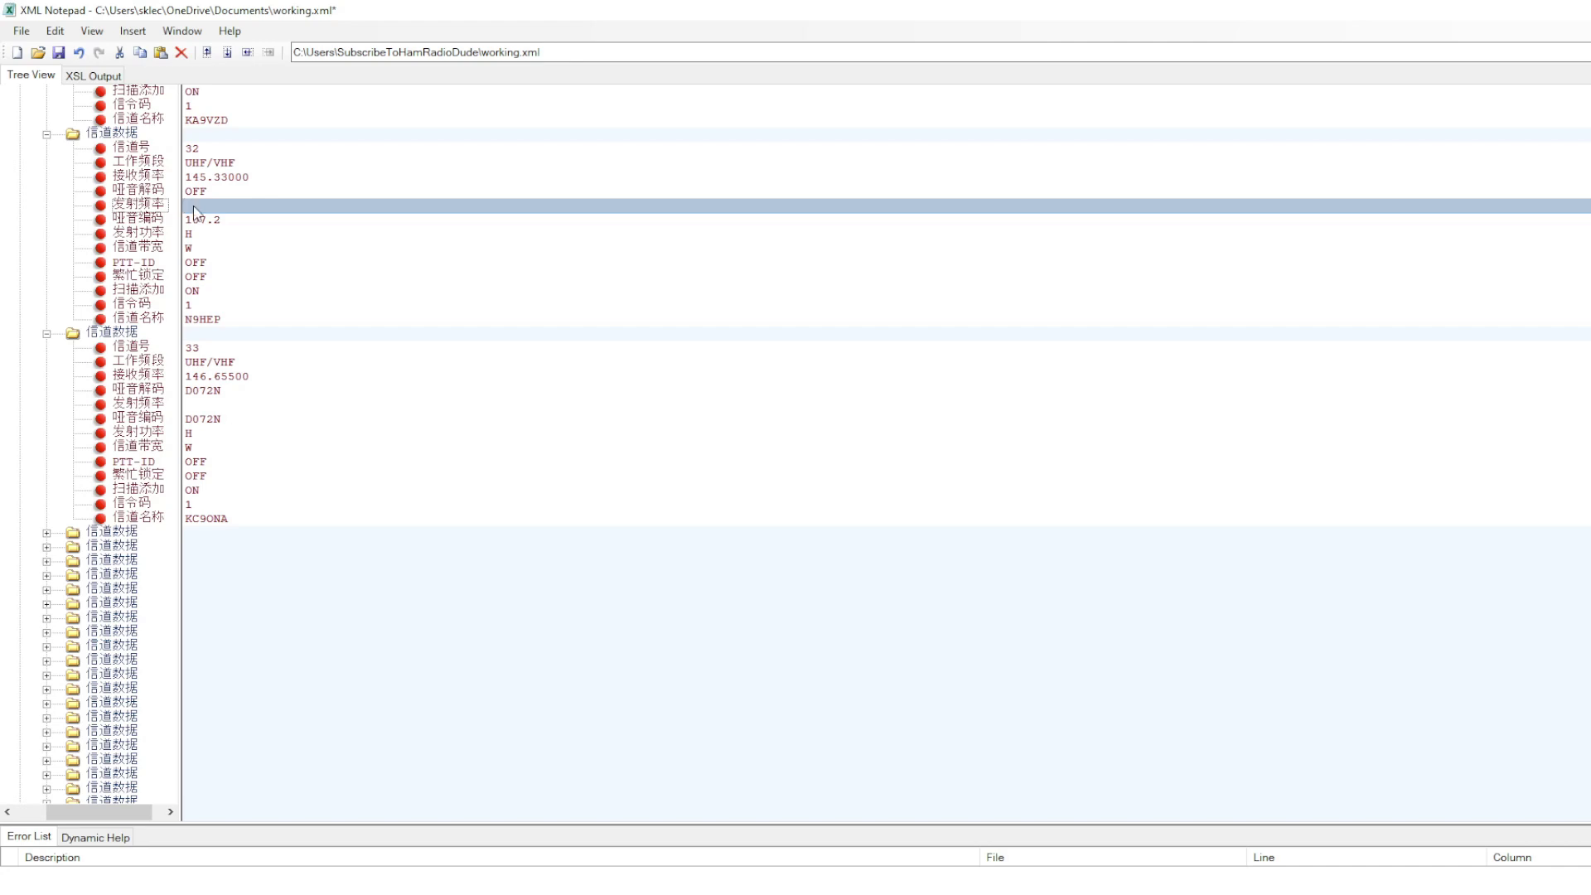
pyautogui.write('144.73000')
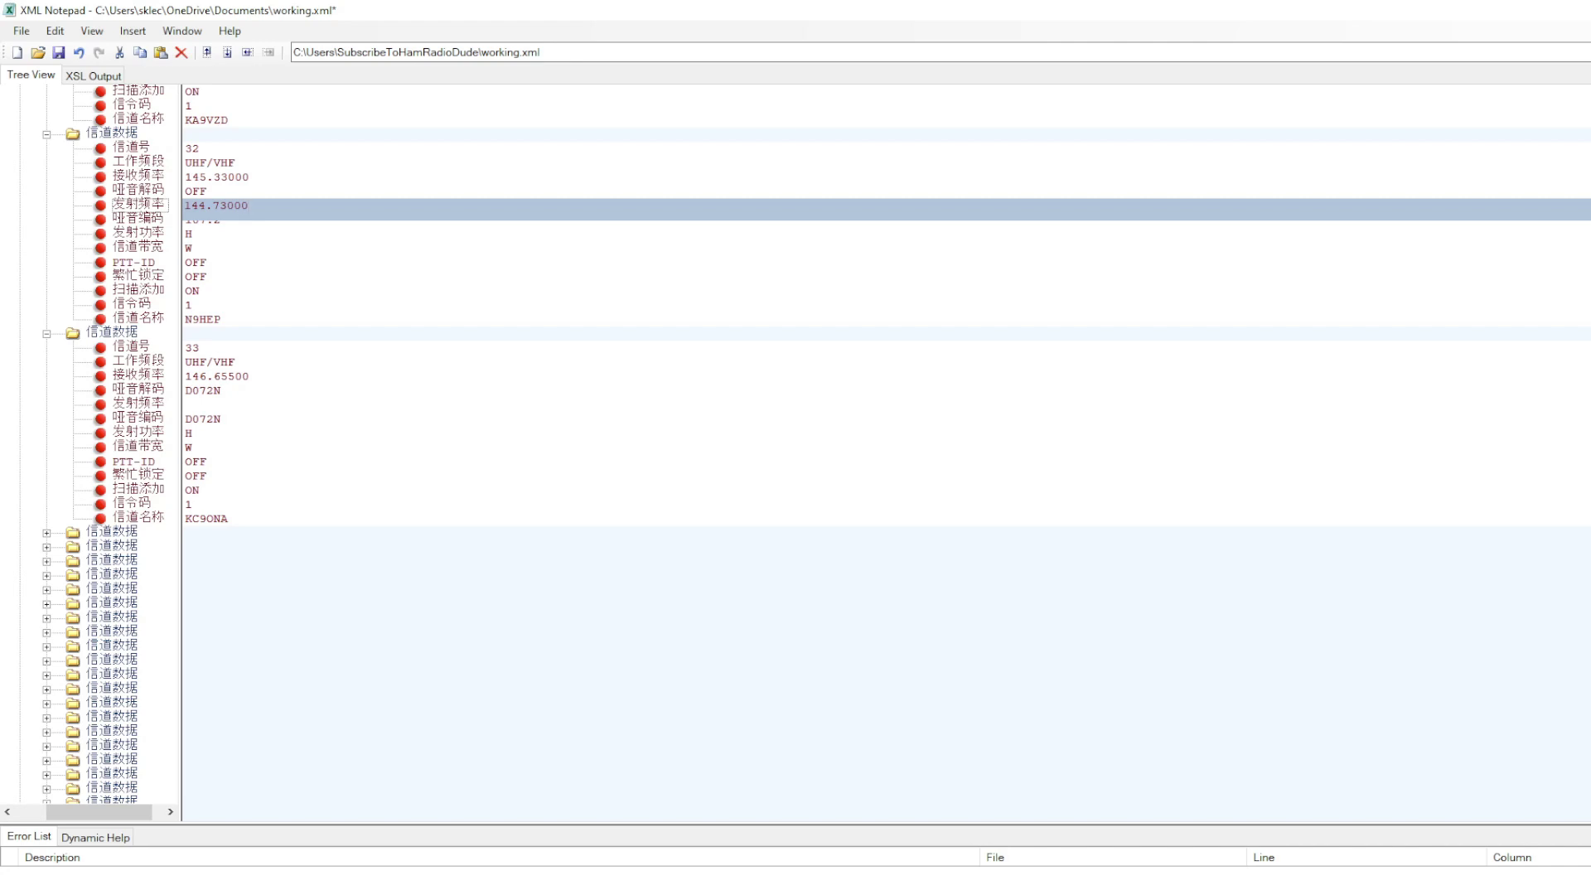
pyautogui.click(257, 235)
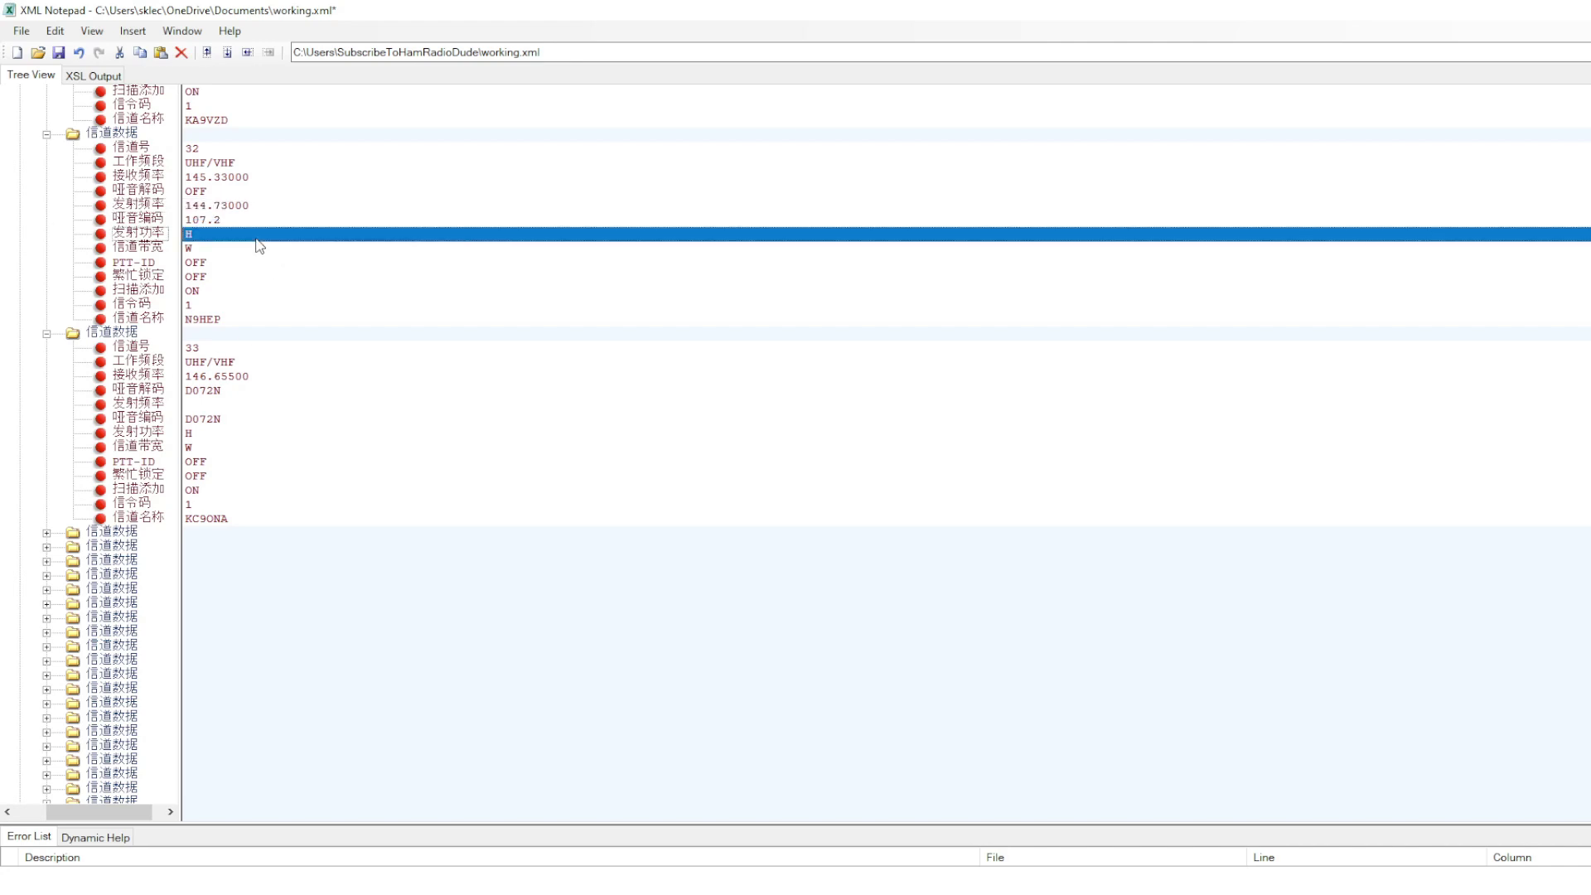
pyautogui.click(219, 207)
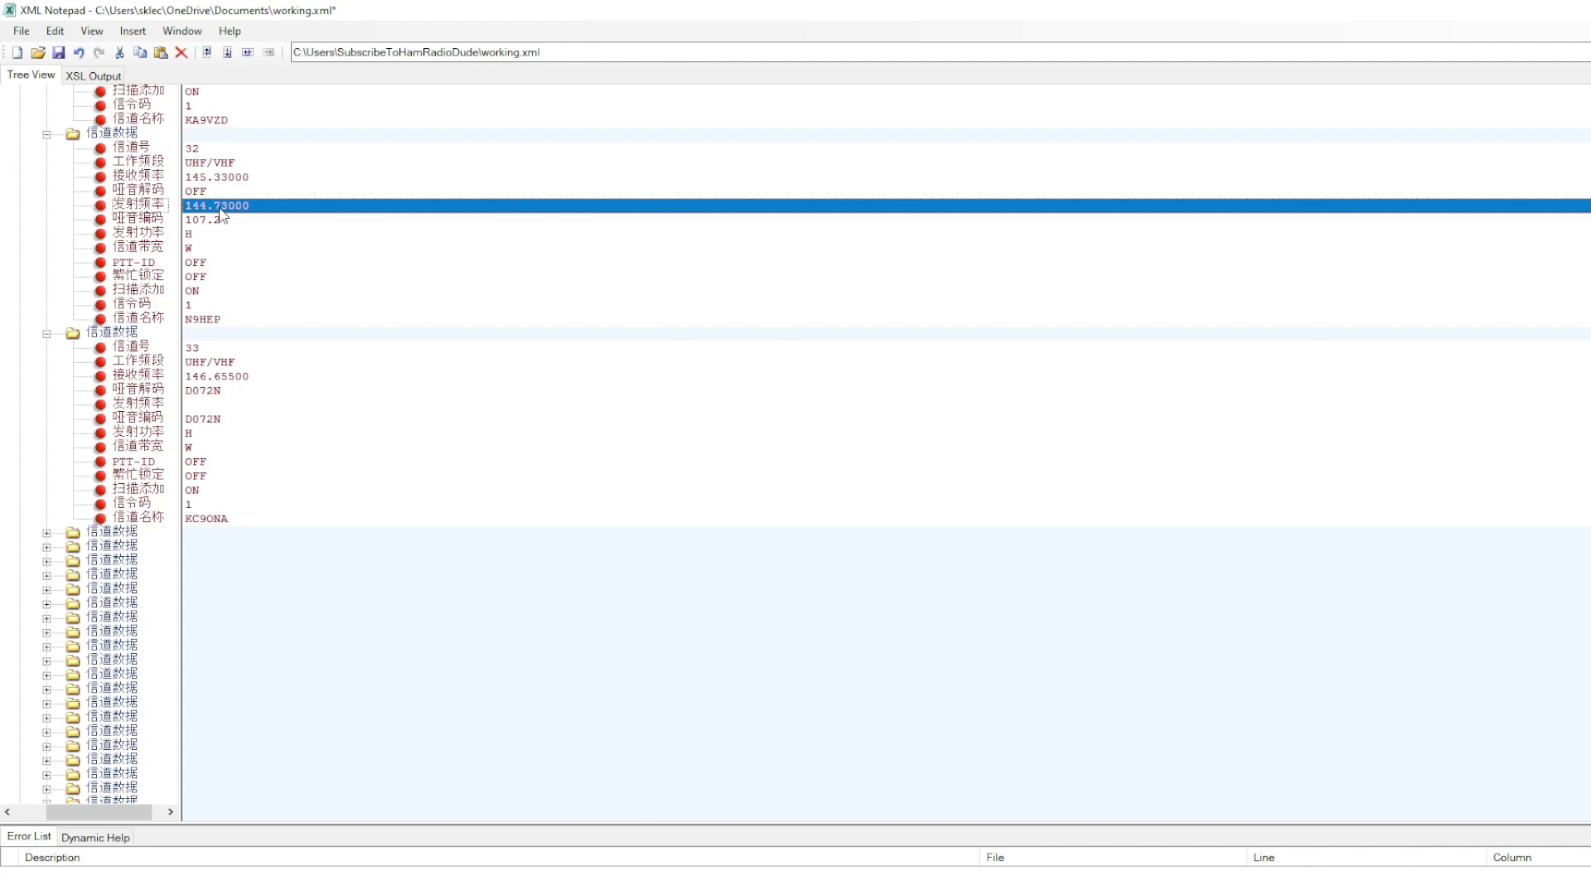
pyautogui.click(68, 57)
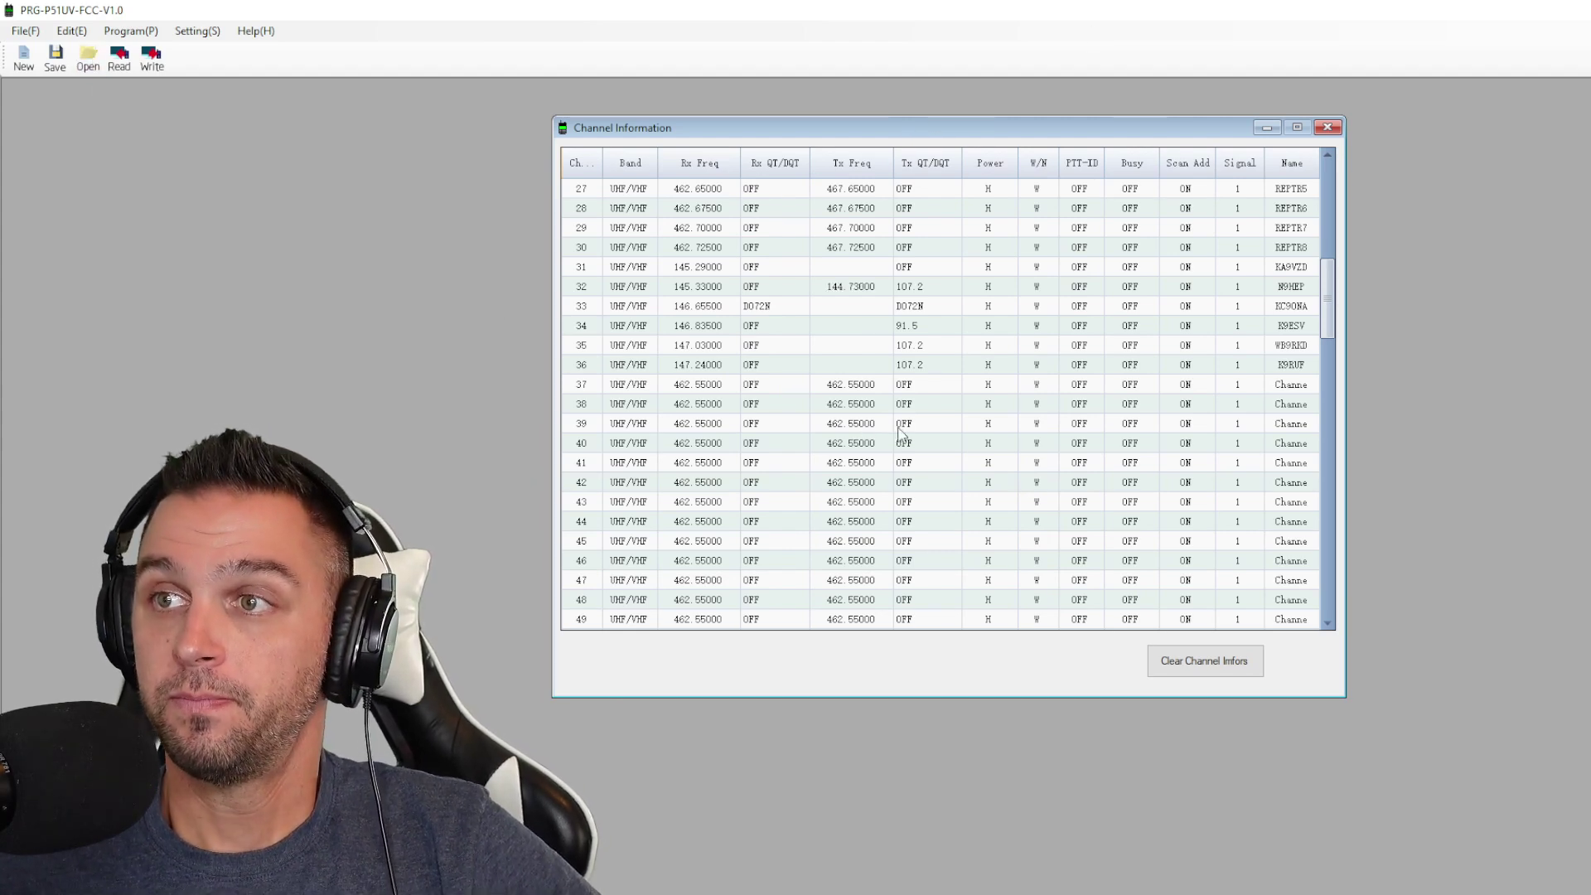
# Step: Check that channel 32's Tx Freq cell reads 144.73000 in the loaded working.xml
pyautogui.click(845, 287)
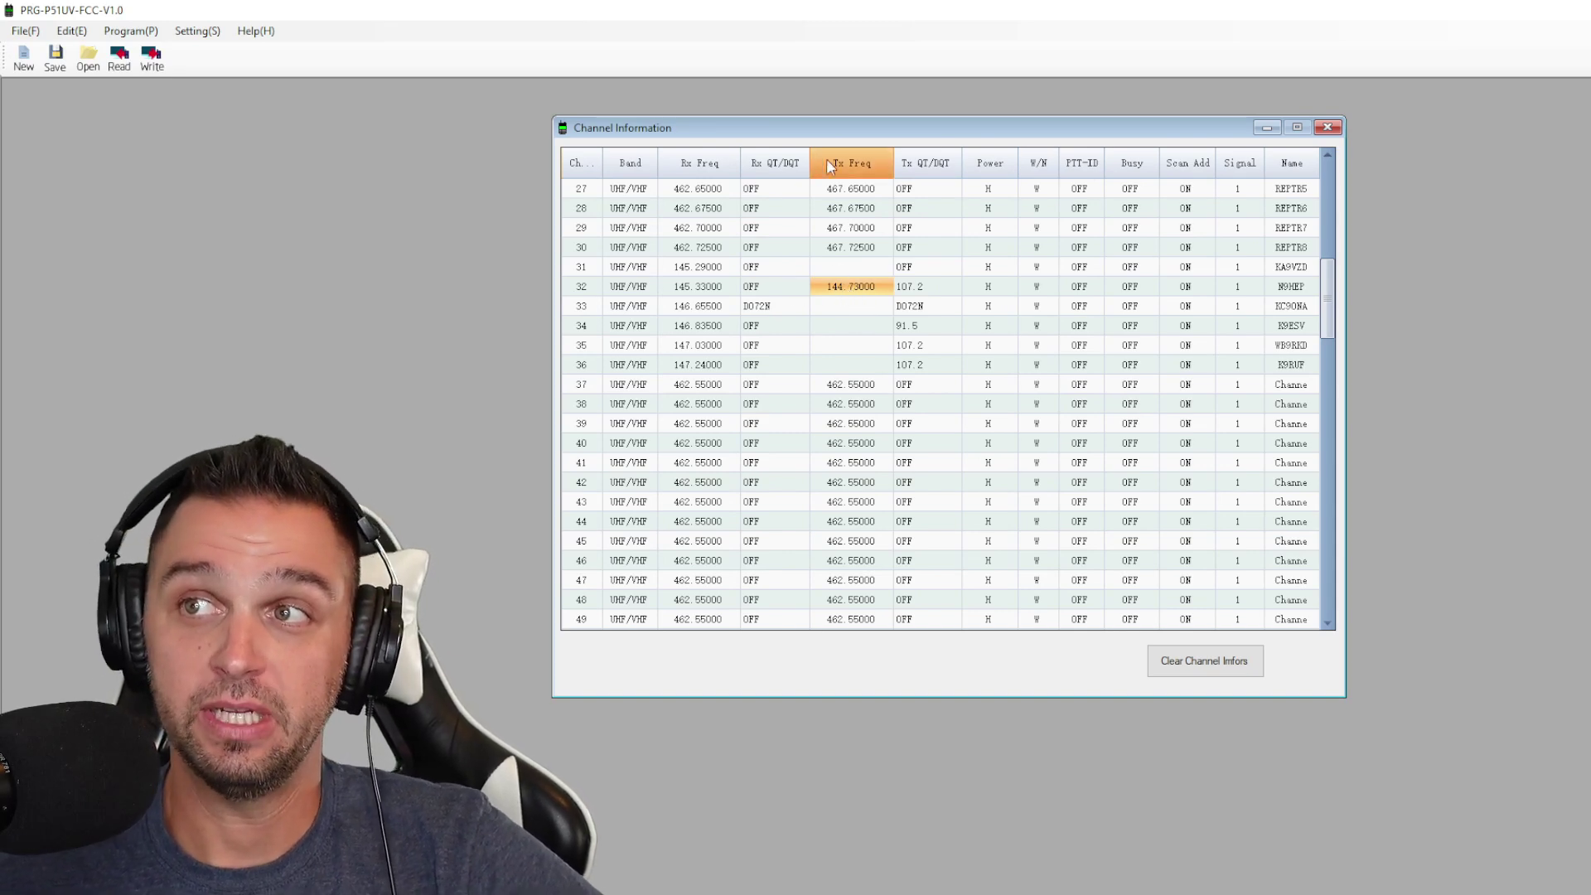
# Step: Write the updated channel list, including channel 32's 144.73000 transmit frequency, to the UV-5G
pyautogui.click(153, 62)
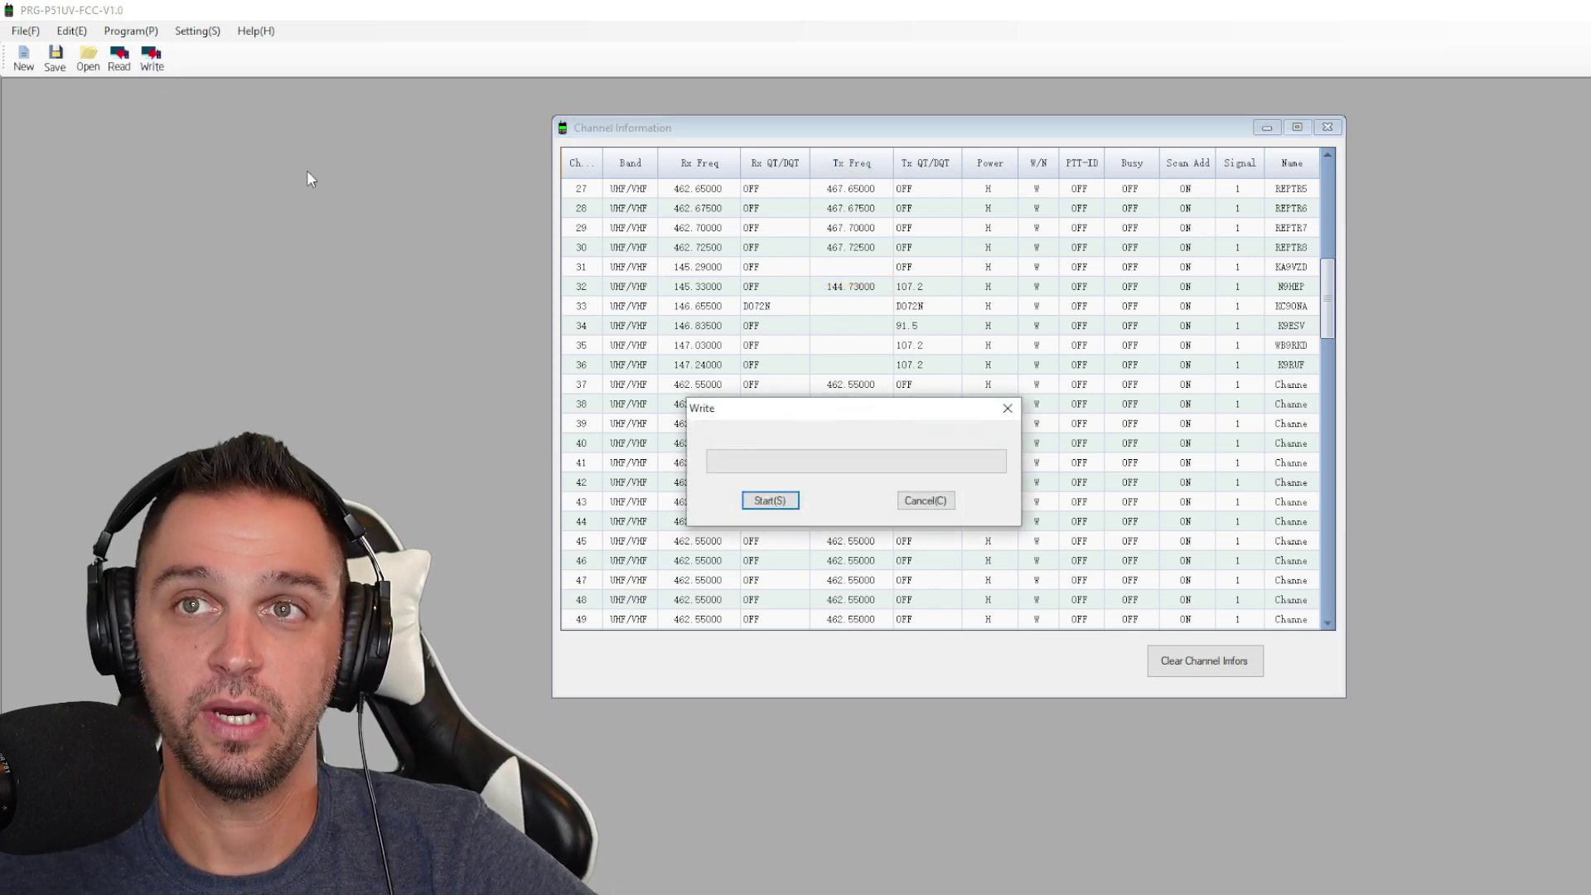
pyautogui.click(769, 500)
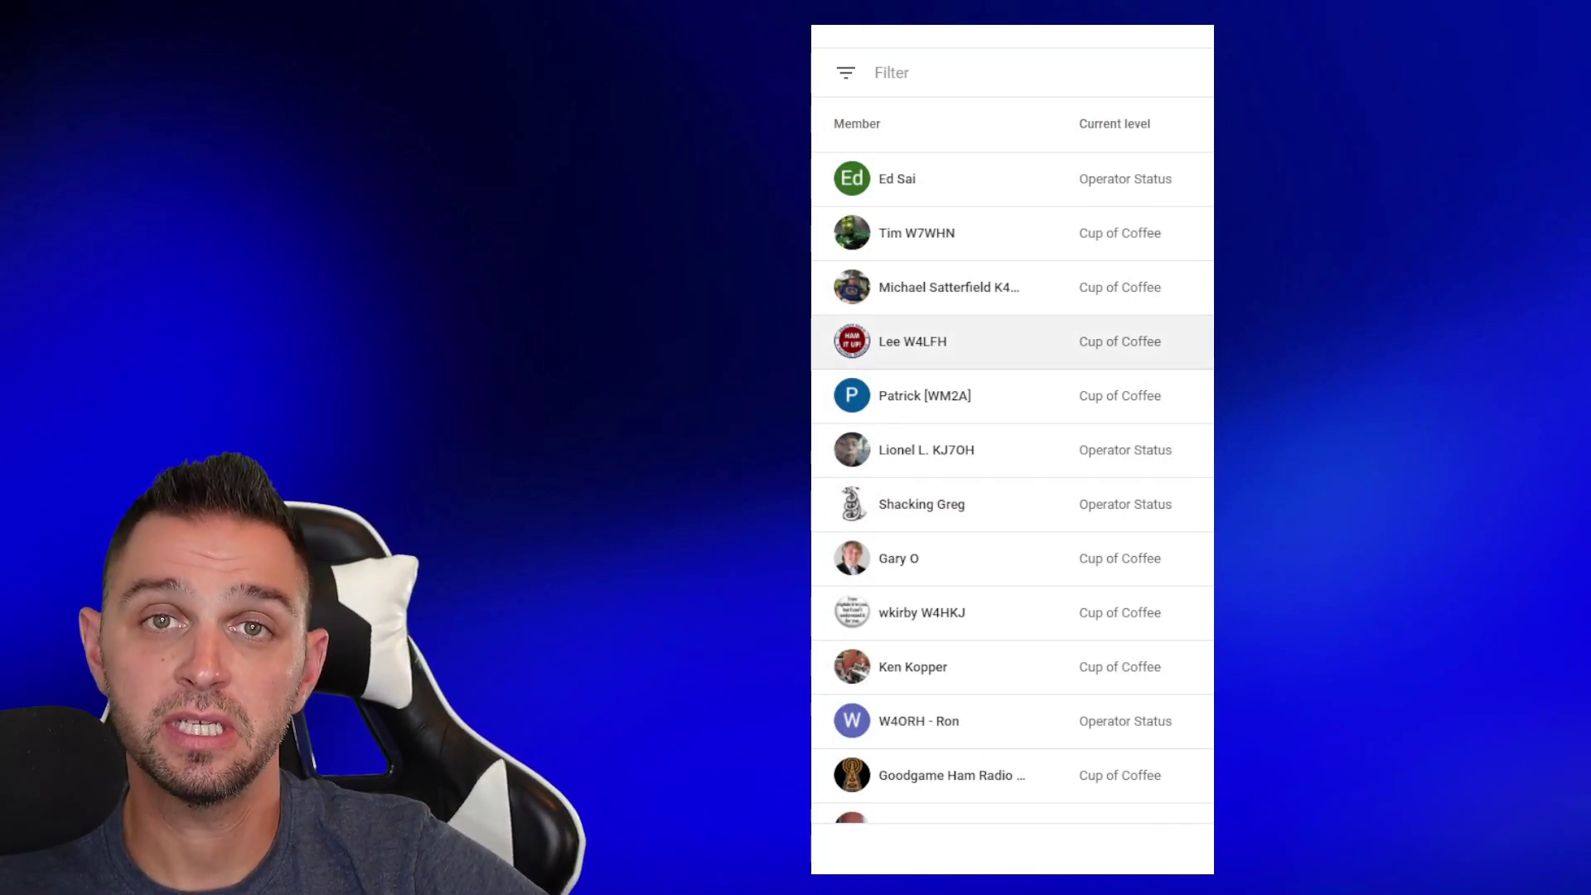
pyautogui.scroll(-5, 1012, 332)
pyautogui.scroll(-3, 1012, 362)
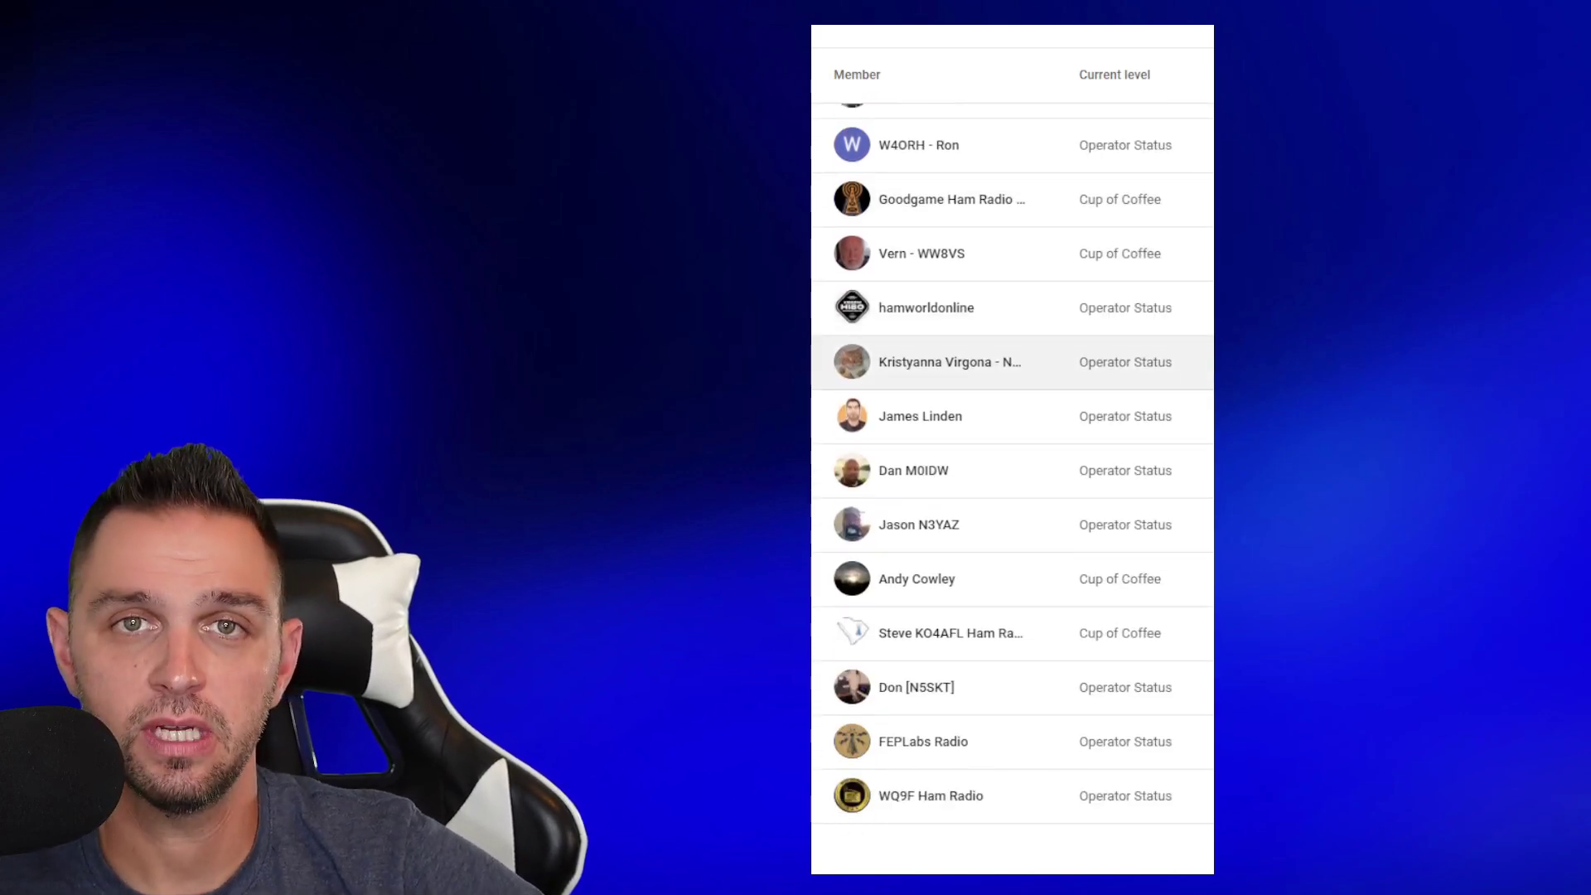
pyautogui.scroll(8, 1011, 362)
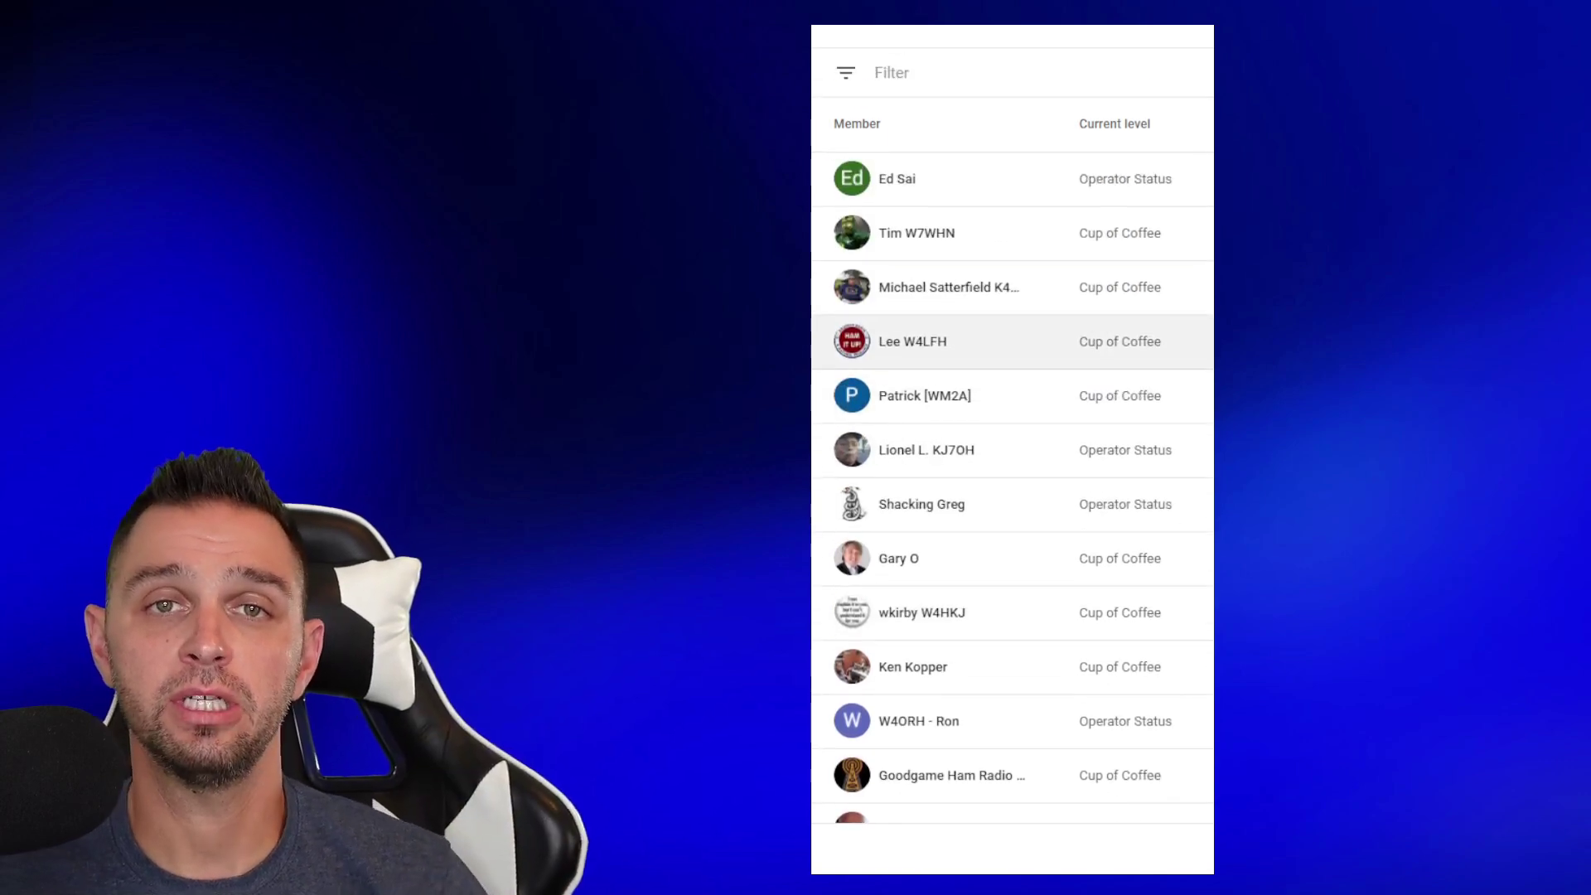